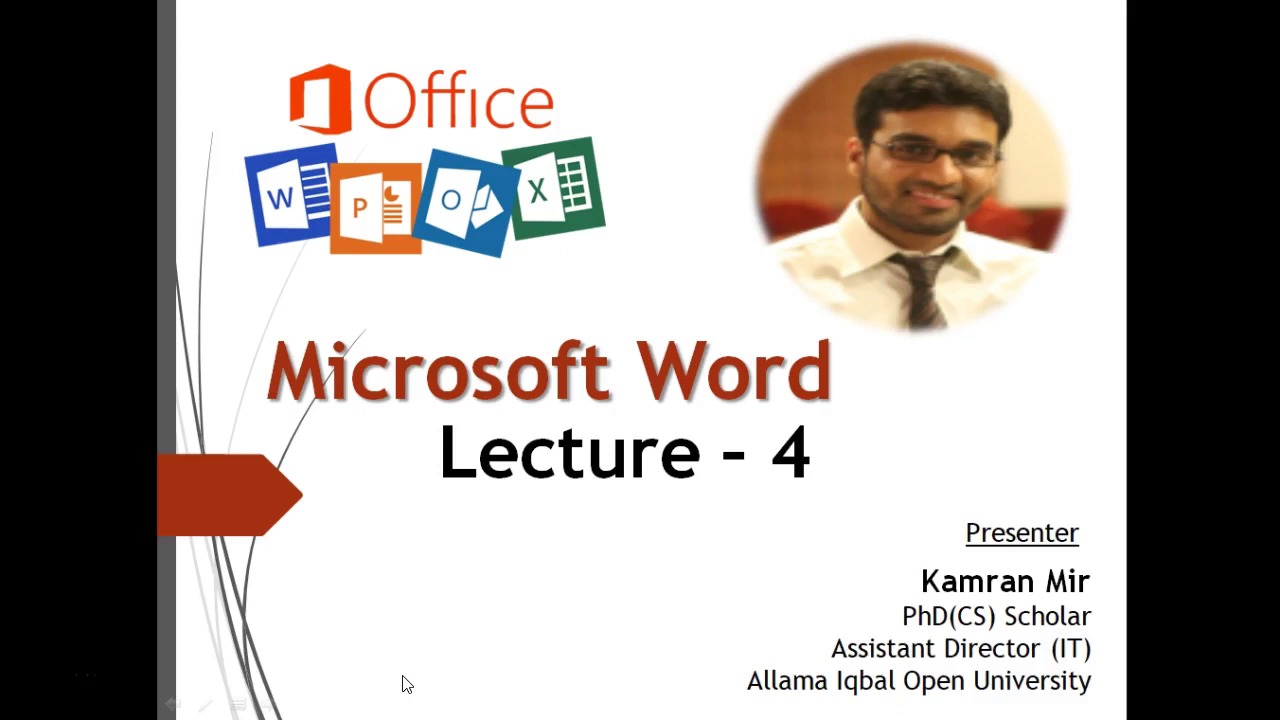
# Advance the slideshow past the title and outline slides to 'Introduction to MS Word'.
pyautogui.click(538, 572)
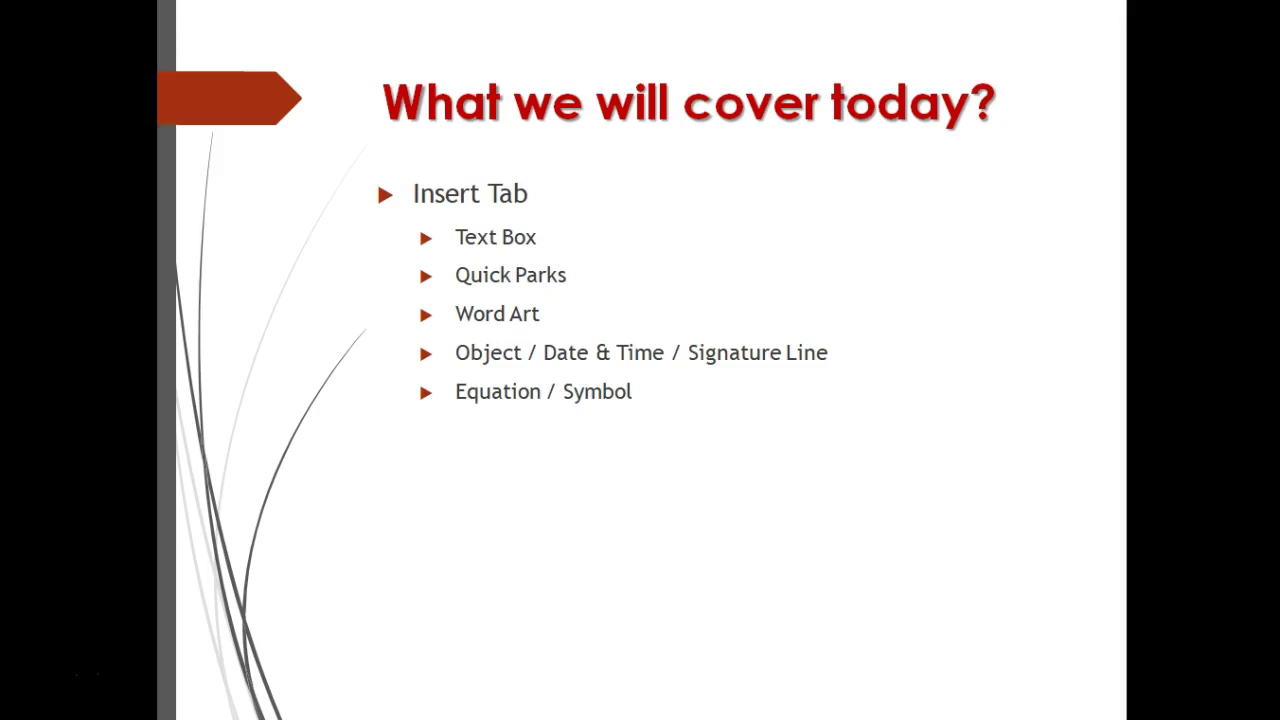
pyautogui.click(538, 567)
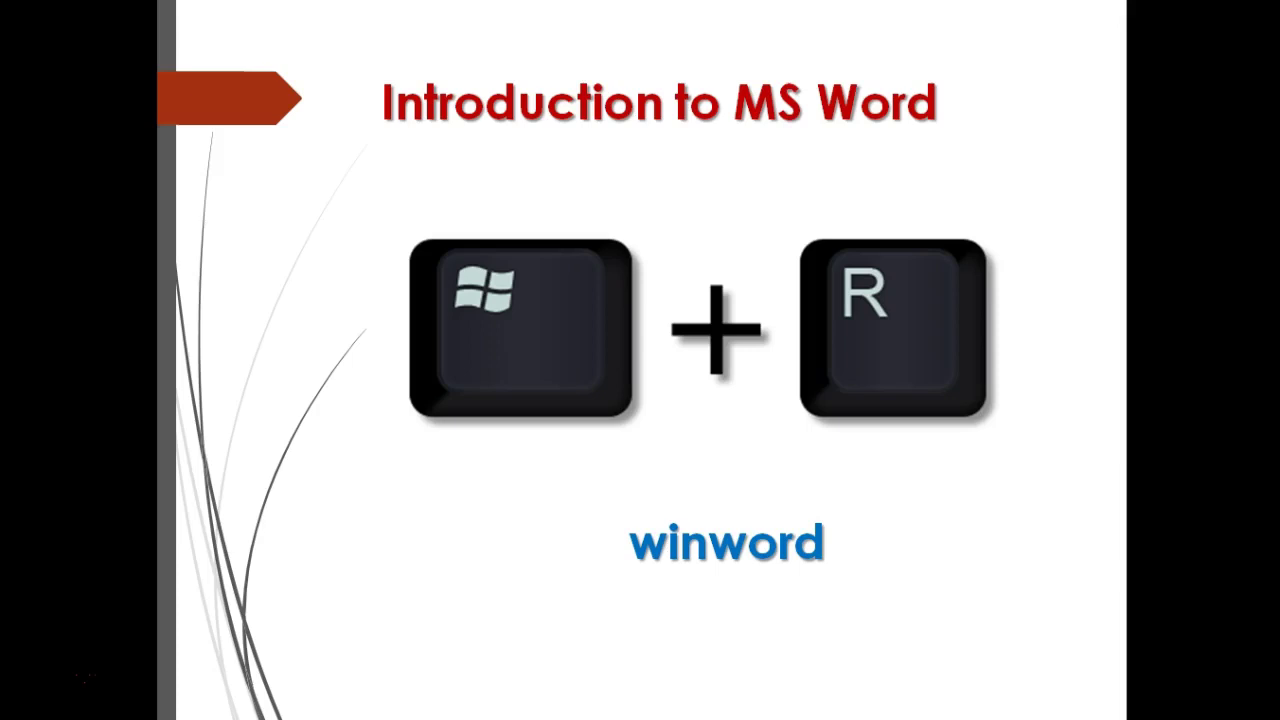
# Launch Word with winword from the Run dialog and maximize its window.
pyautogui.press('super+r')
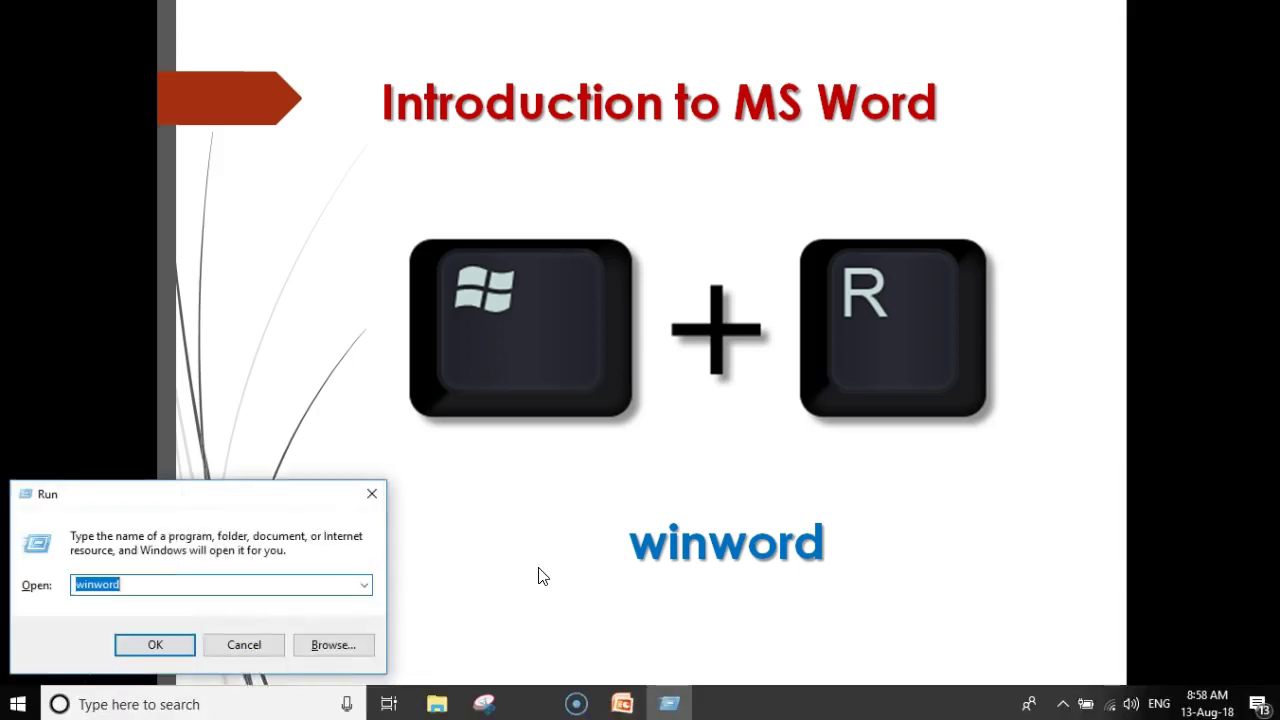
pyautogui.press('Return')
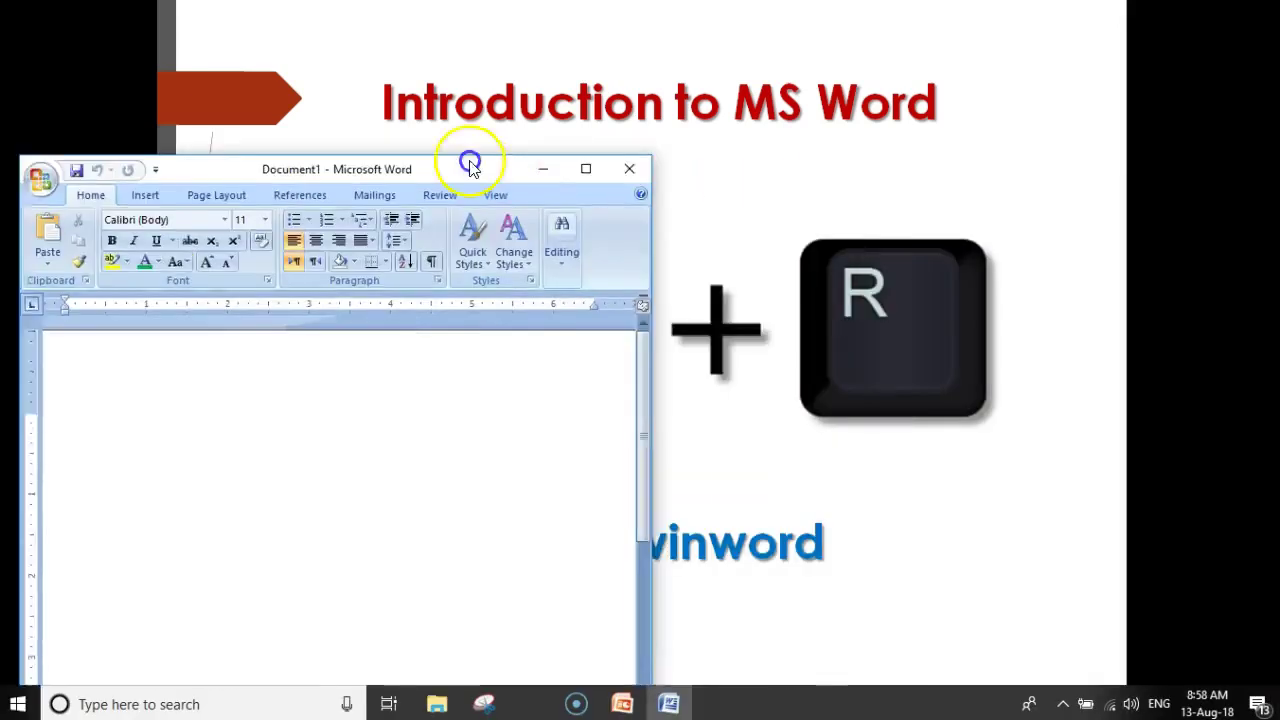
pyautogui.moveTo(471, 157); pyautogui.dragTo(943, 51)
pyautogui.doubleClick(943, 51)
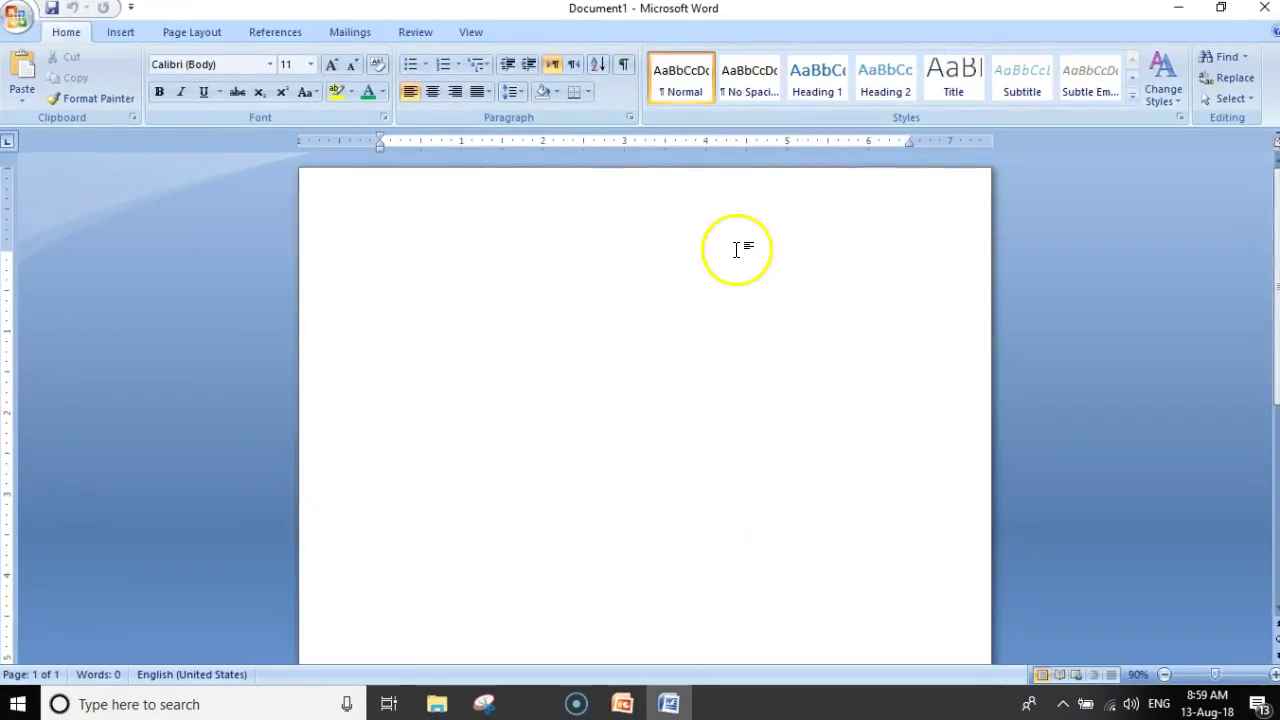
# Show the Insert tab's Text Box gallery of built-in designs.
pyautogui.click(121, 33)
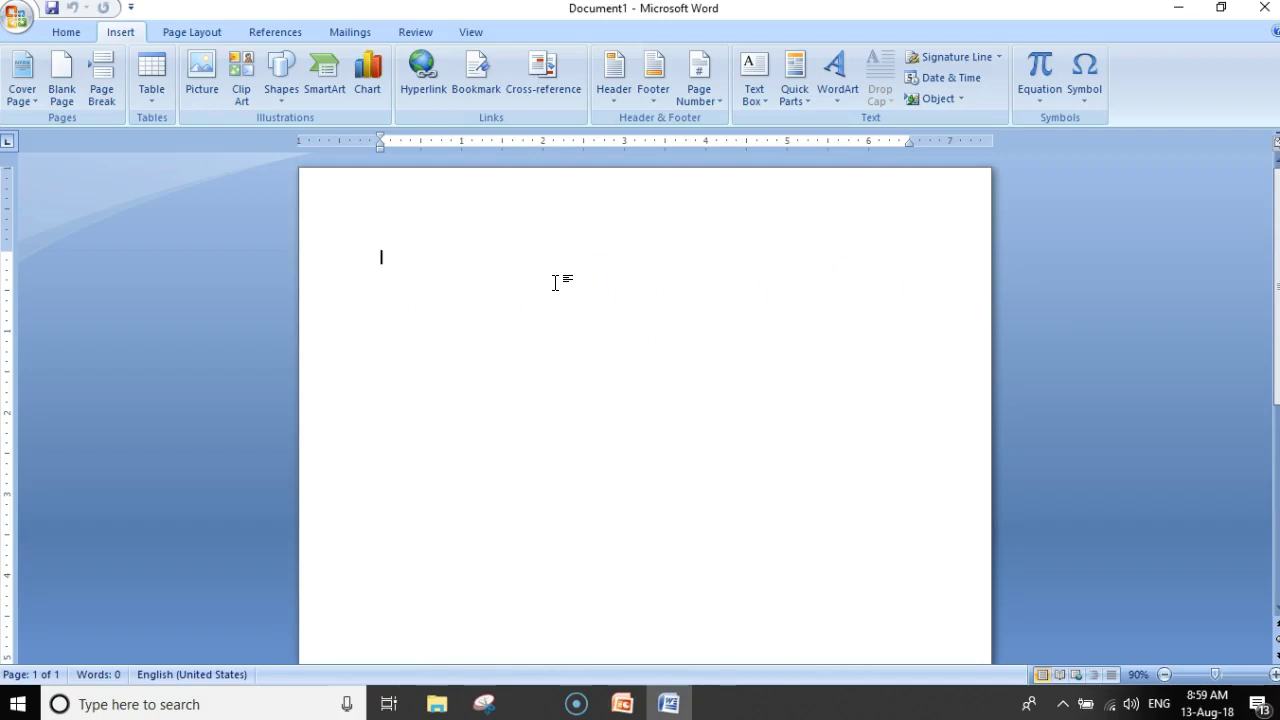
pyautogui.moveTo(560, 280); pyautogui.dragTo(622, 274)
pyautogui.click(768, 98)
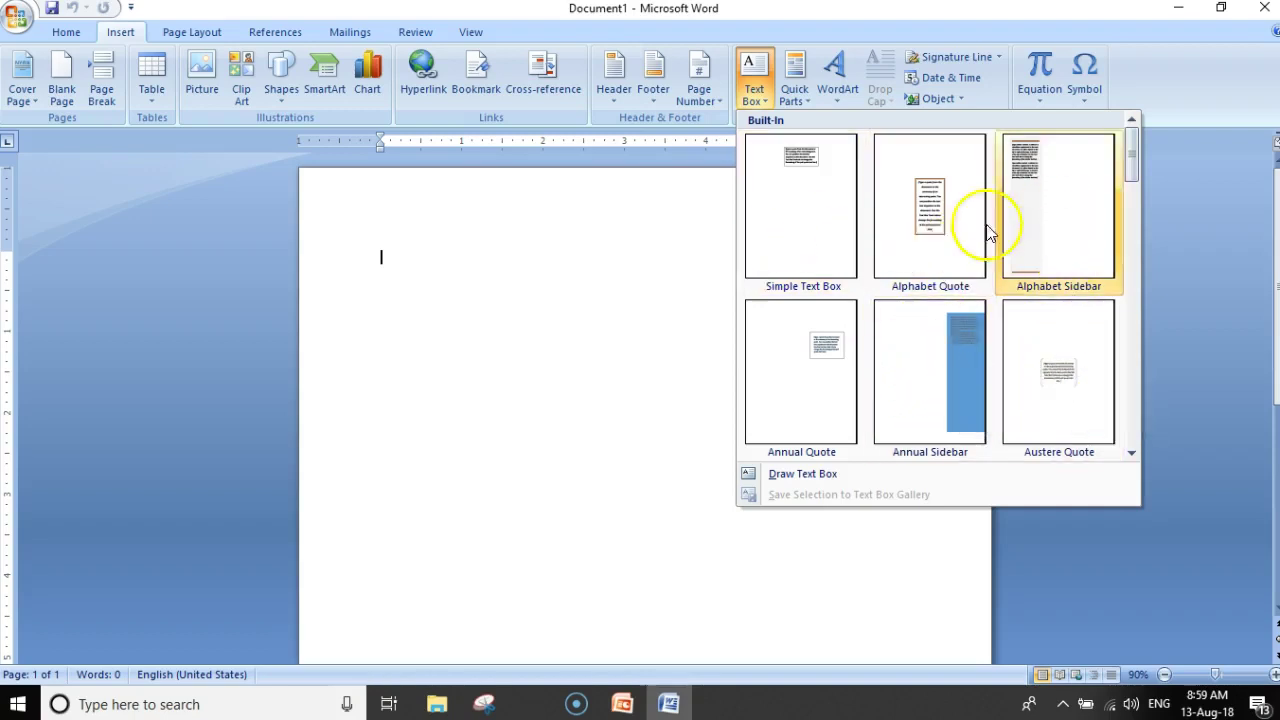
# Draw a text box mid-page holding a name above 'Allama Iqbal Open University'.
pyautogui.click(810, 472)
pyautogui.moveTo(470, 366); pyautogui.dragTo(750, 524)
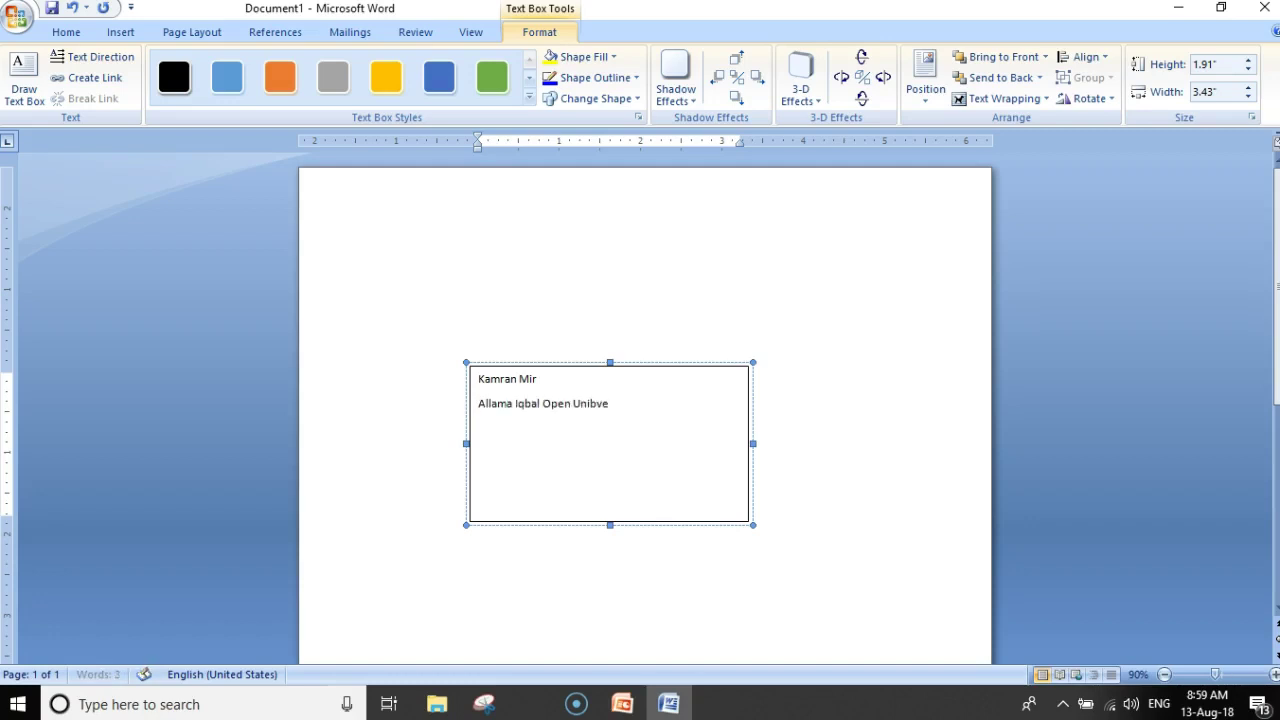
pyautogui.write('ersity')
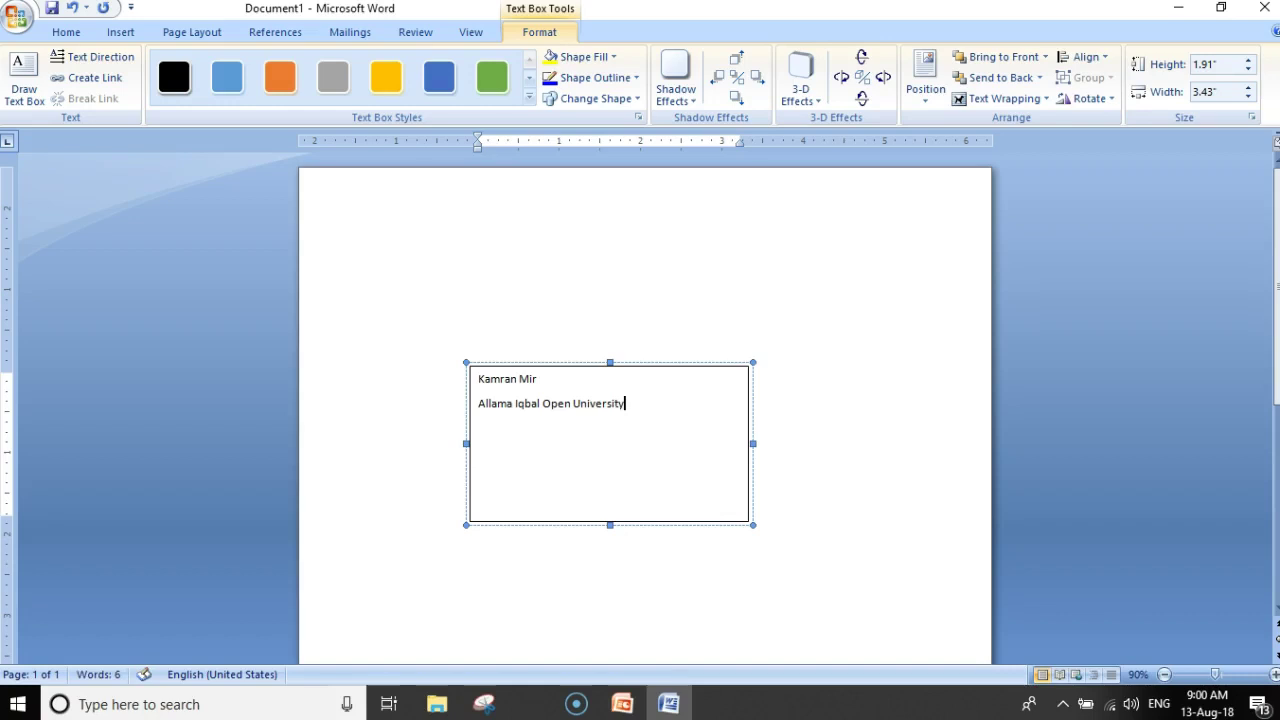
# Make the text box's text bold at 18 pt.
pyautogui.moveTo(630, 514); pyautogui.dragTo(478, 376)
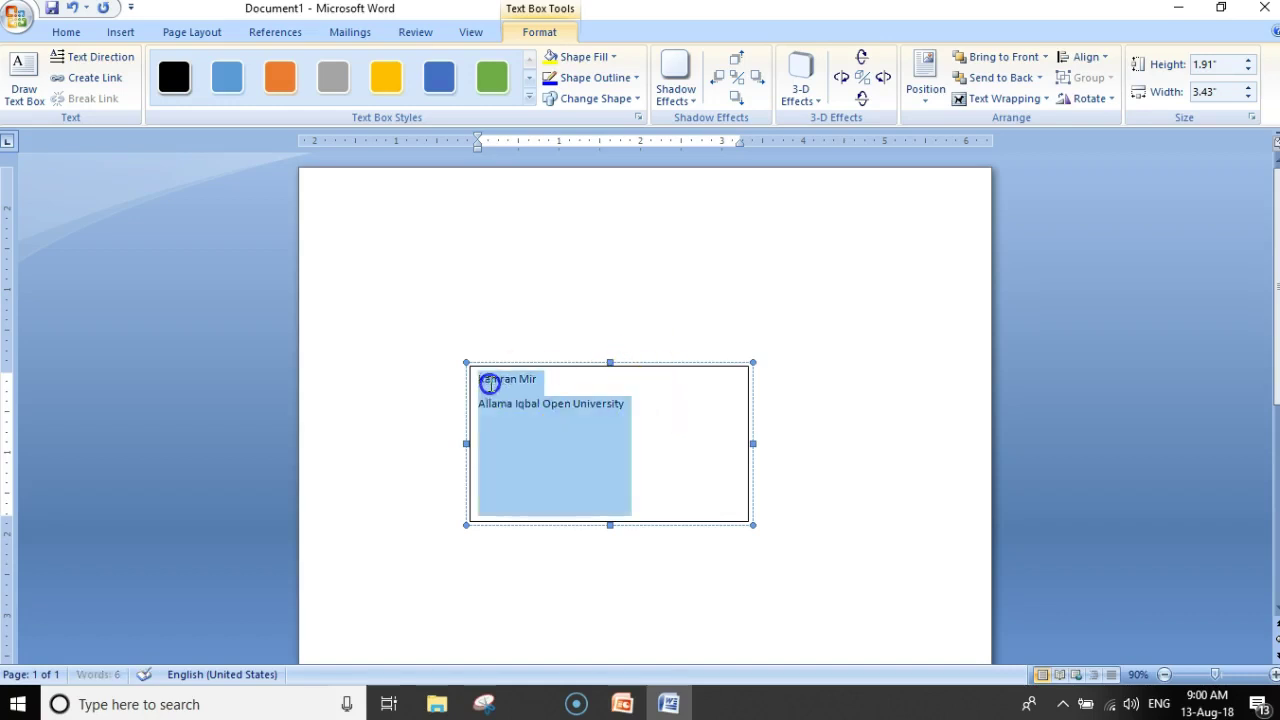
pyautogui.click(66, 32)
pyautogui.click(336, 66)
pyautogui.click(336, 66)
pyautogui.click(336, 66)
pyautogui.click(336, 66)
pyautogui.click(336, 66)
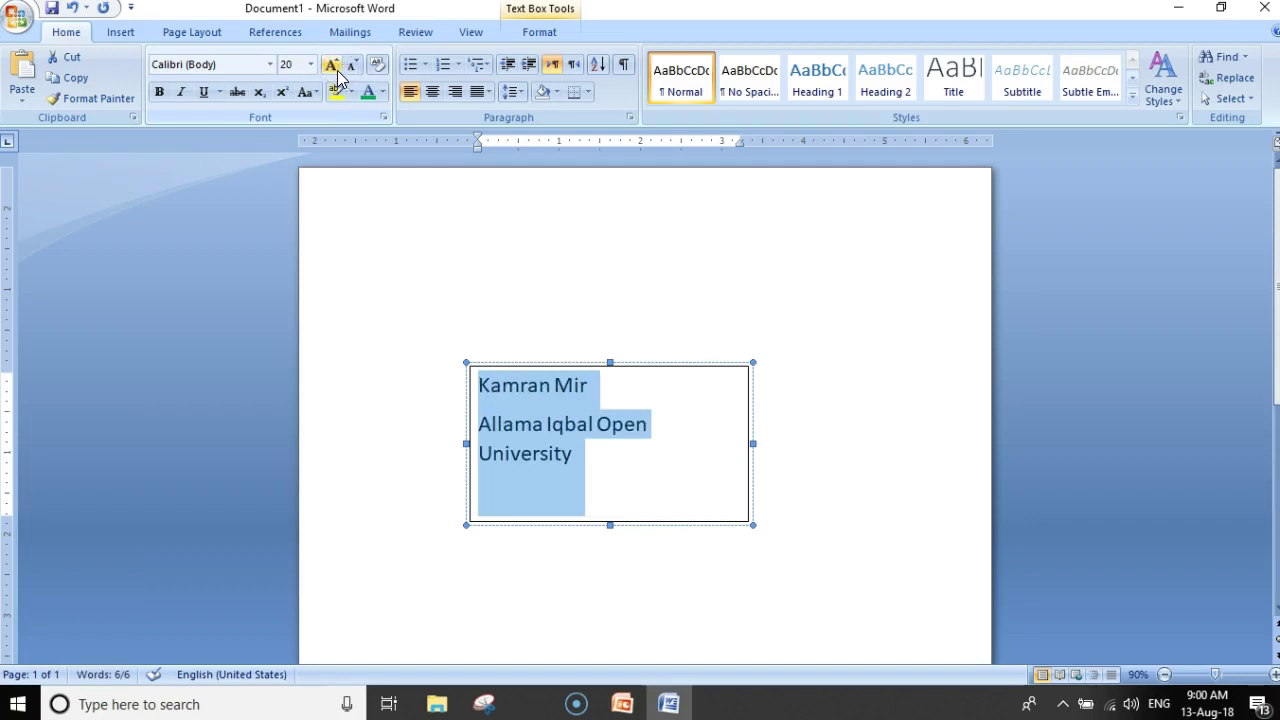
pyautogui.click(348, 68)
pyautogui.click(159, 91)
# Reposition the text box lower on the page.
pyautogui.click(790, 372)
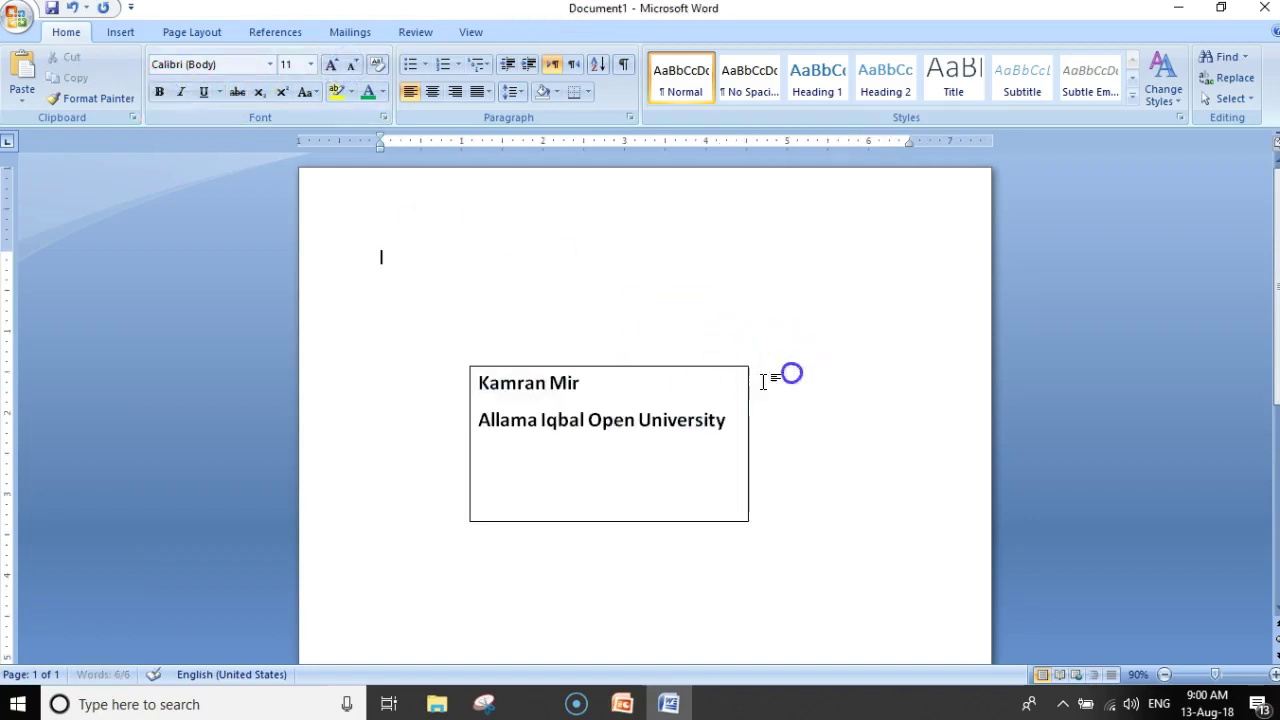
pyautogui.moveTo(690, 370); pyautogui.dragTo(809, 240)
pyautogui.click(468, 447)
pyautogui.click(694, 241)
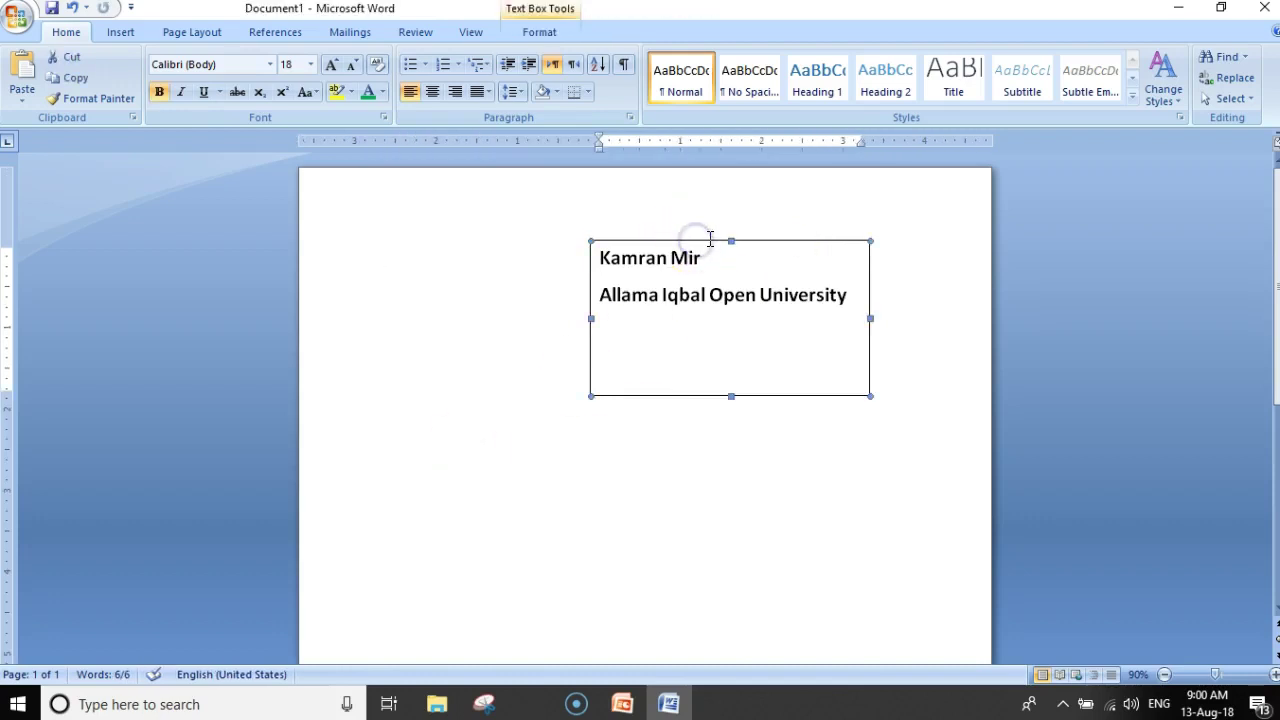
pyautogui.moveTo(706, 243)
pyautogui.mouseDown()
pyautogui.moveTo(506, 491)
pyautogui.moveTo(430, 201)
pyautogui.moveTo(615, 398)
pyautogui.mouseUp()
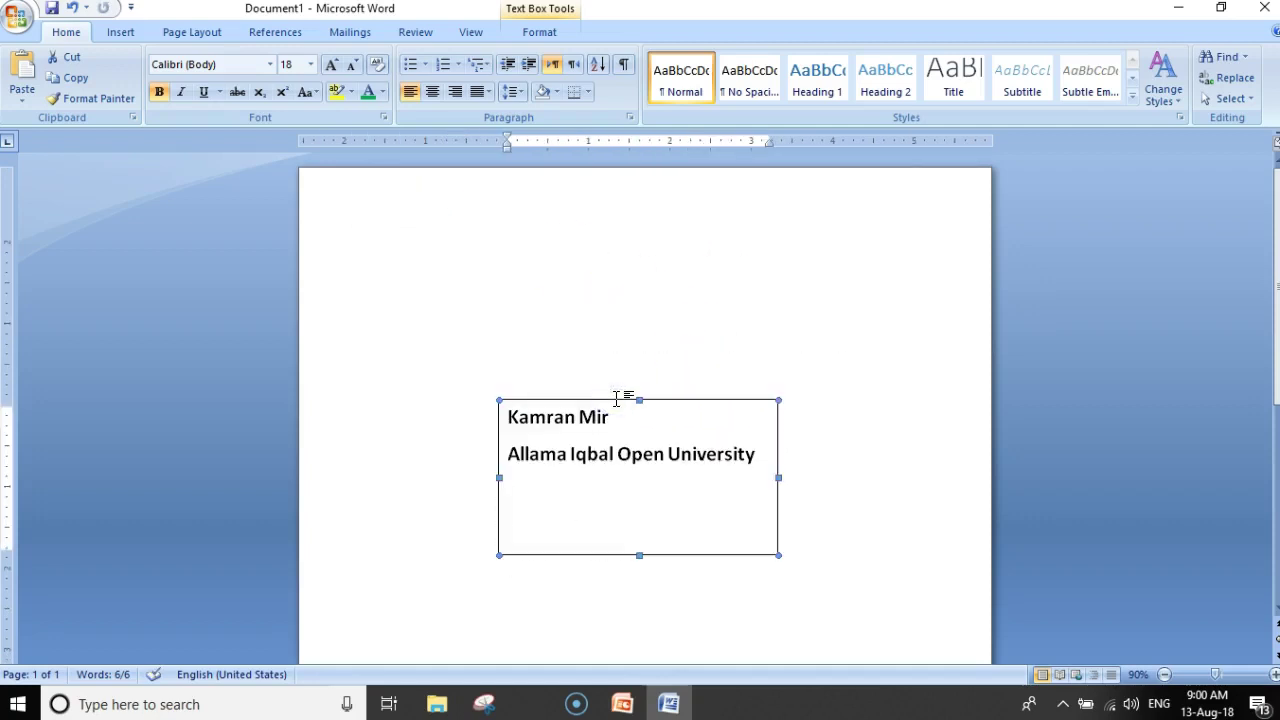
pyautogui.click(618, 400)
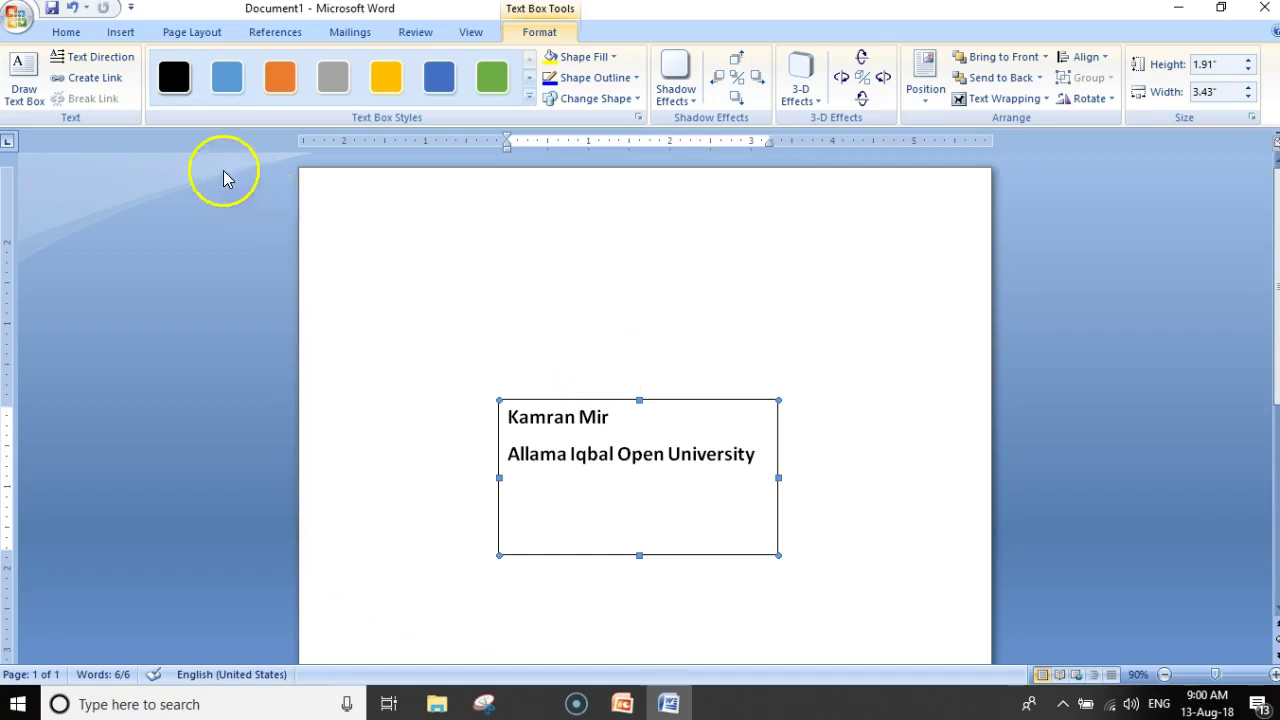
# Try vertical text directions in the text box, then return it to horizontal.
pyautogui.click(91, 63)
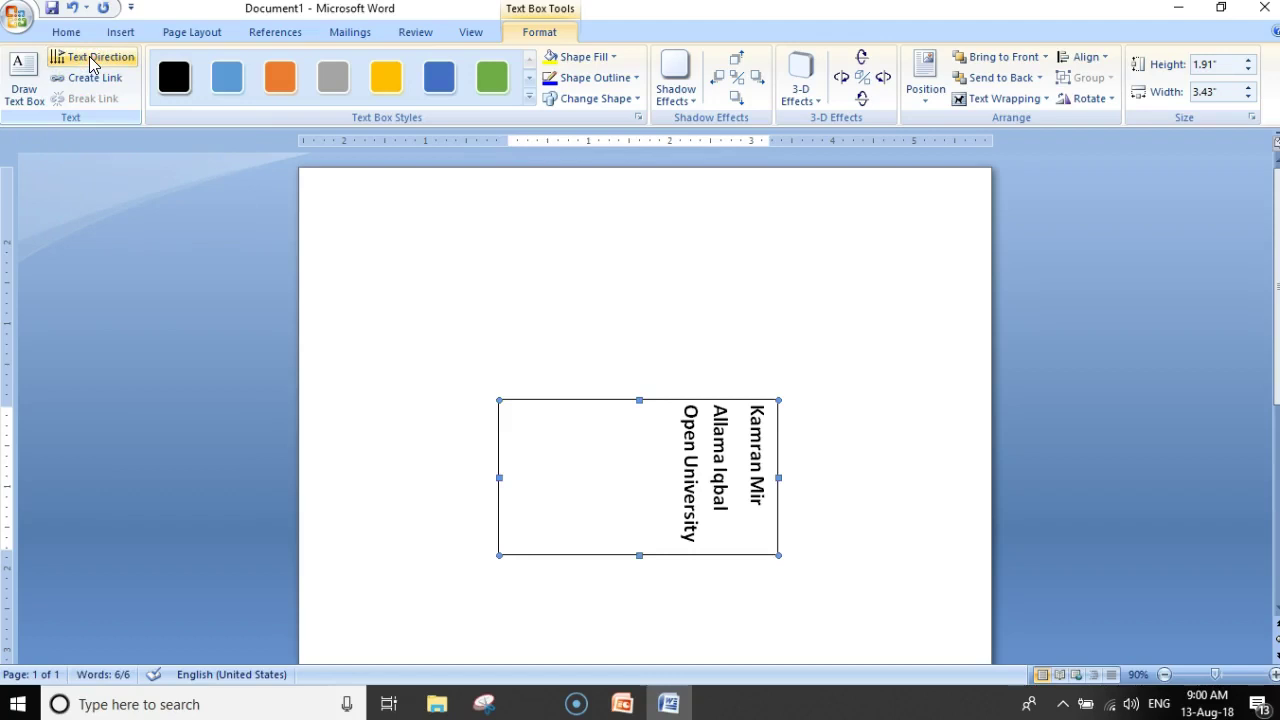
pyautogui.click(91, 62)
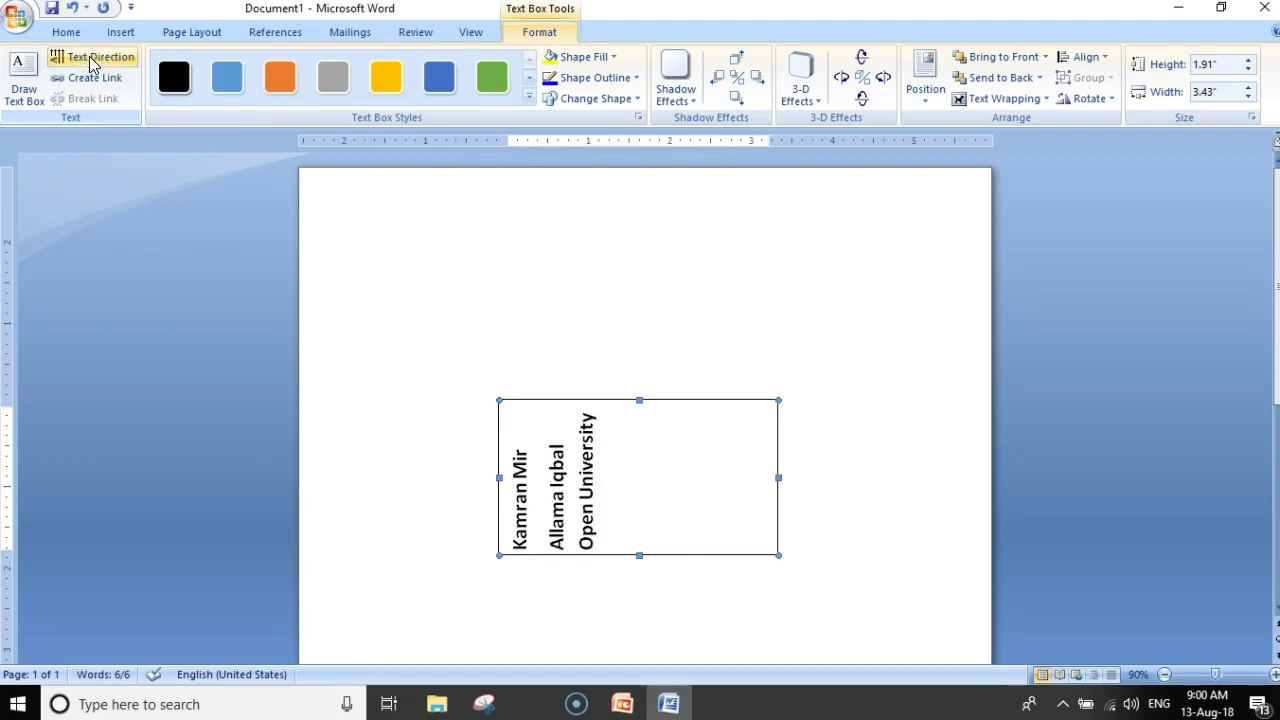
pyautogui.click(91, 62)
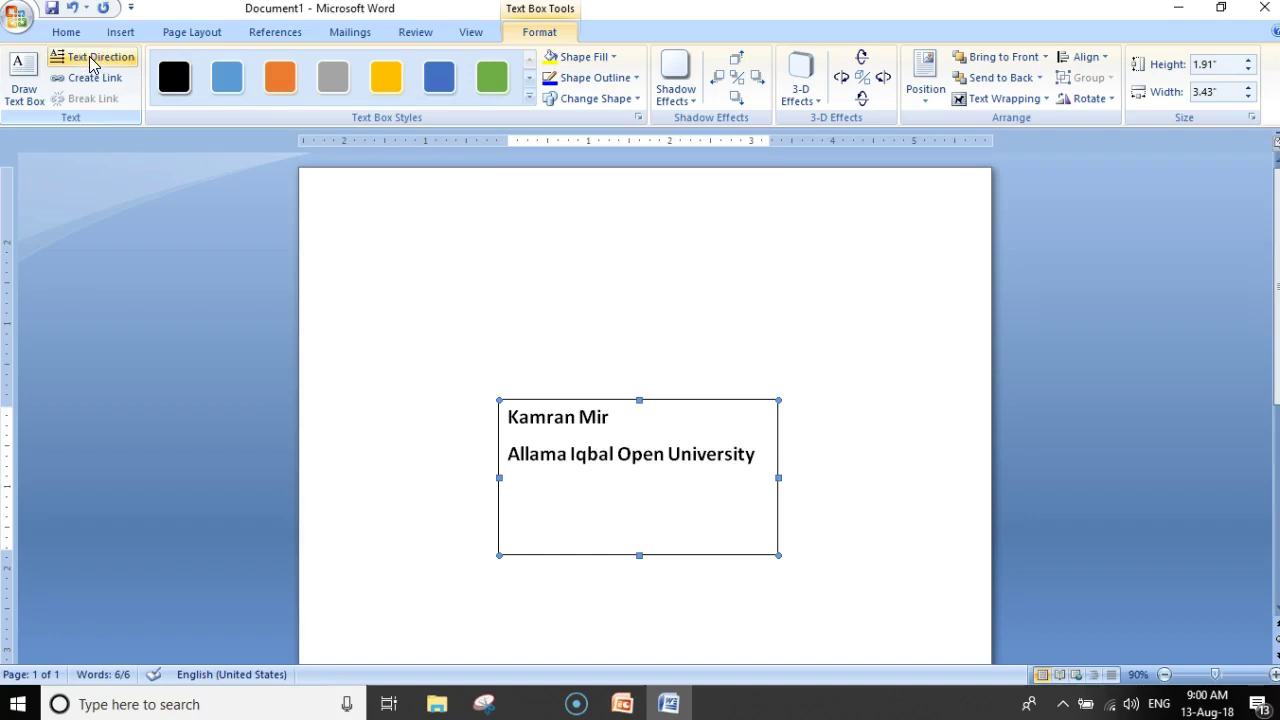
# Preview several text box styles, then apply the blue gradient style.
pyautogui.click(174, 78)
pyautogui.click(236, 83)
pyautogui.click(292, 96)
pyautogui.click(439, 78)
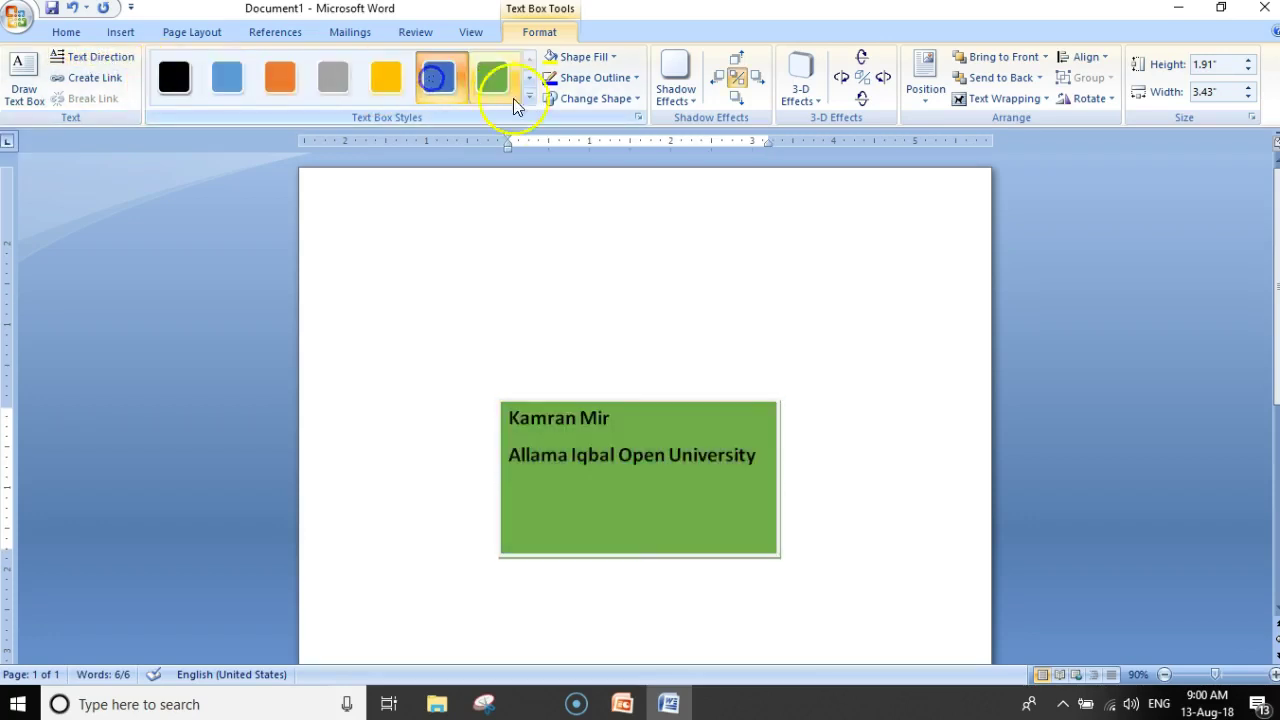
pyautogui.click(531, 99)
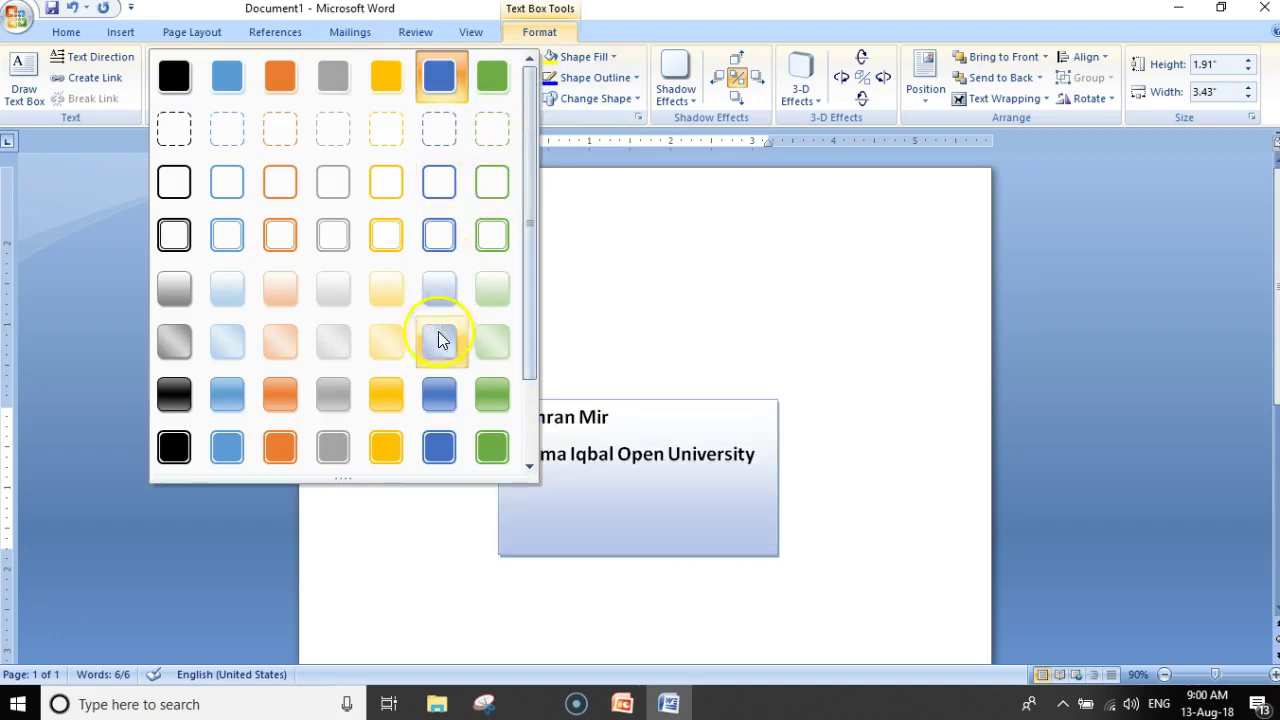
pyautogui.click(443, 388)
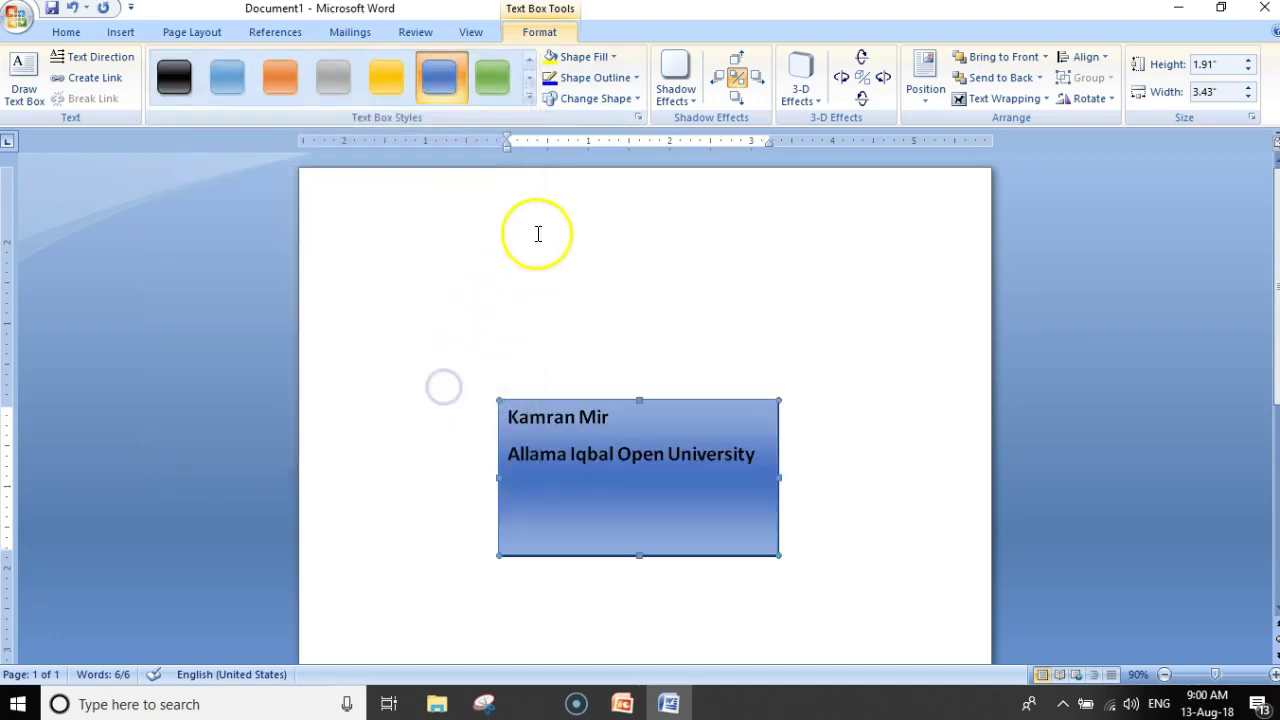
pyautogui.click(615, 61)
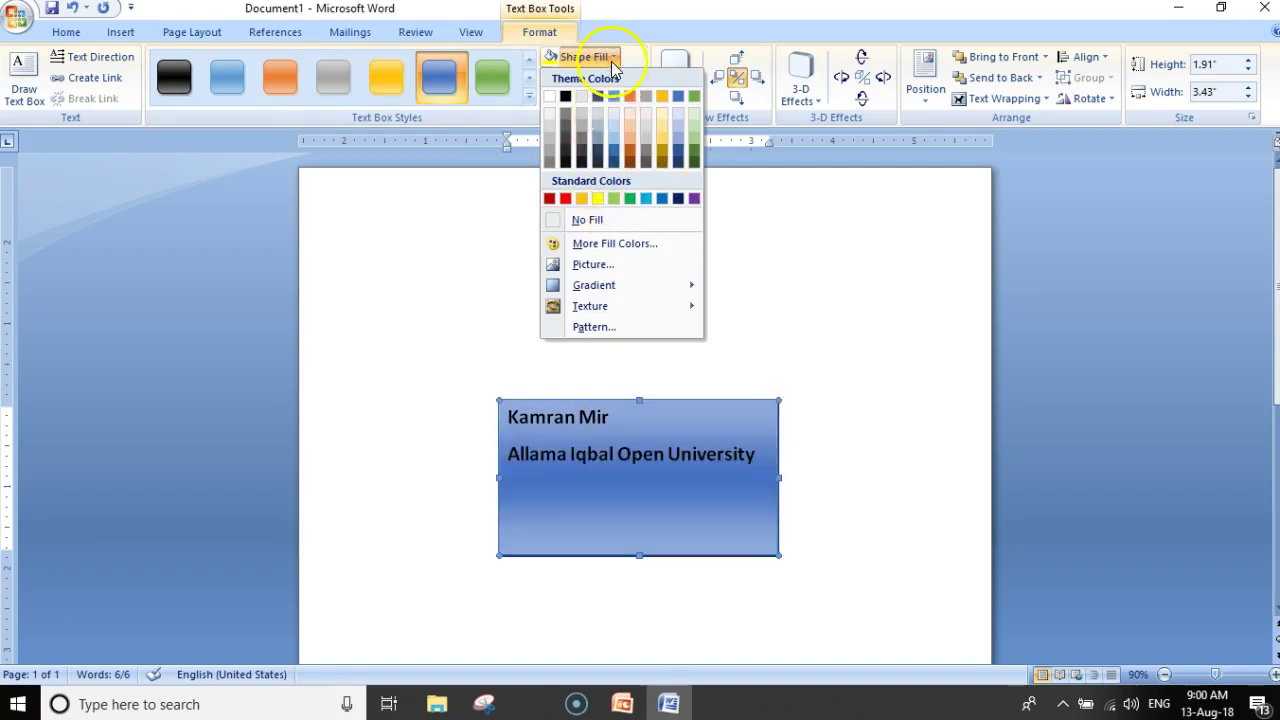
# Browse fill, outline, shape and shadow options without changing the blue box.
pyautogui.click(612, 57)
pyautogui.click(608, 77)
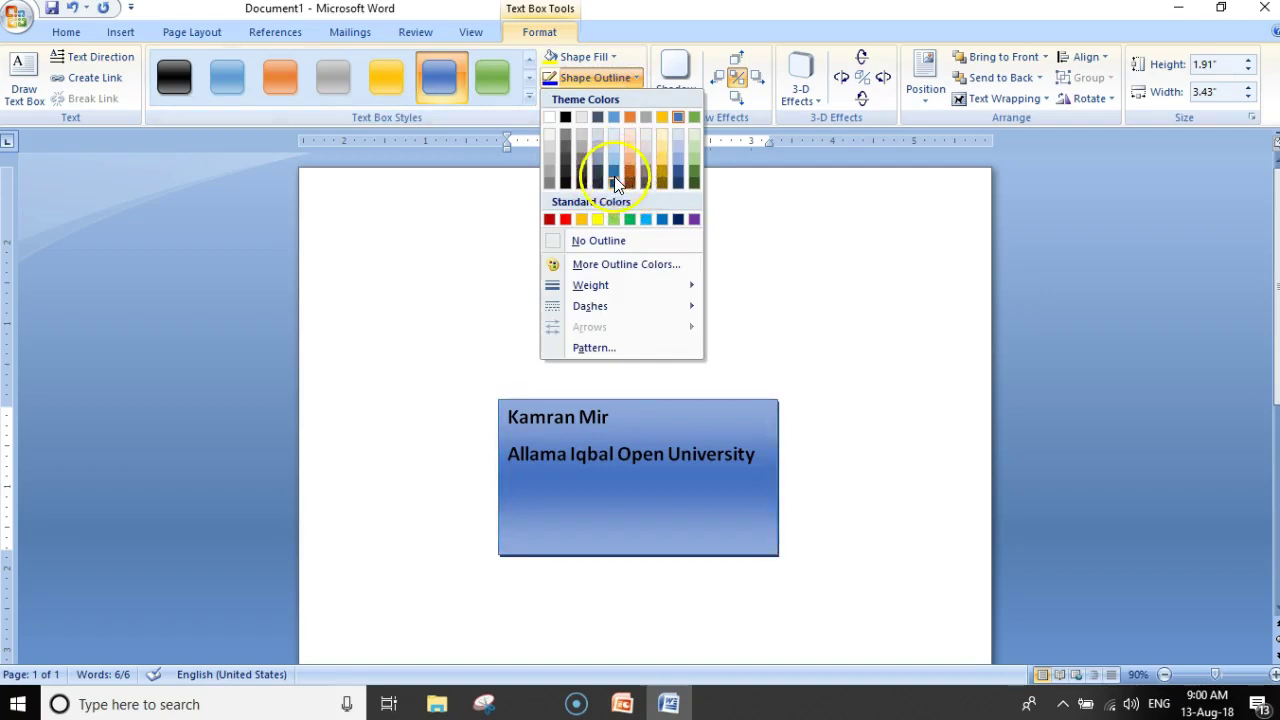
pyautogui.moveTo(620, 287)
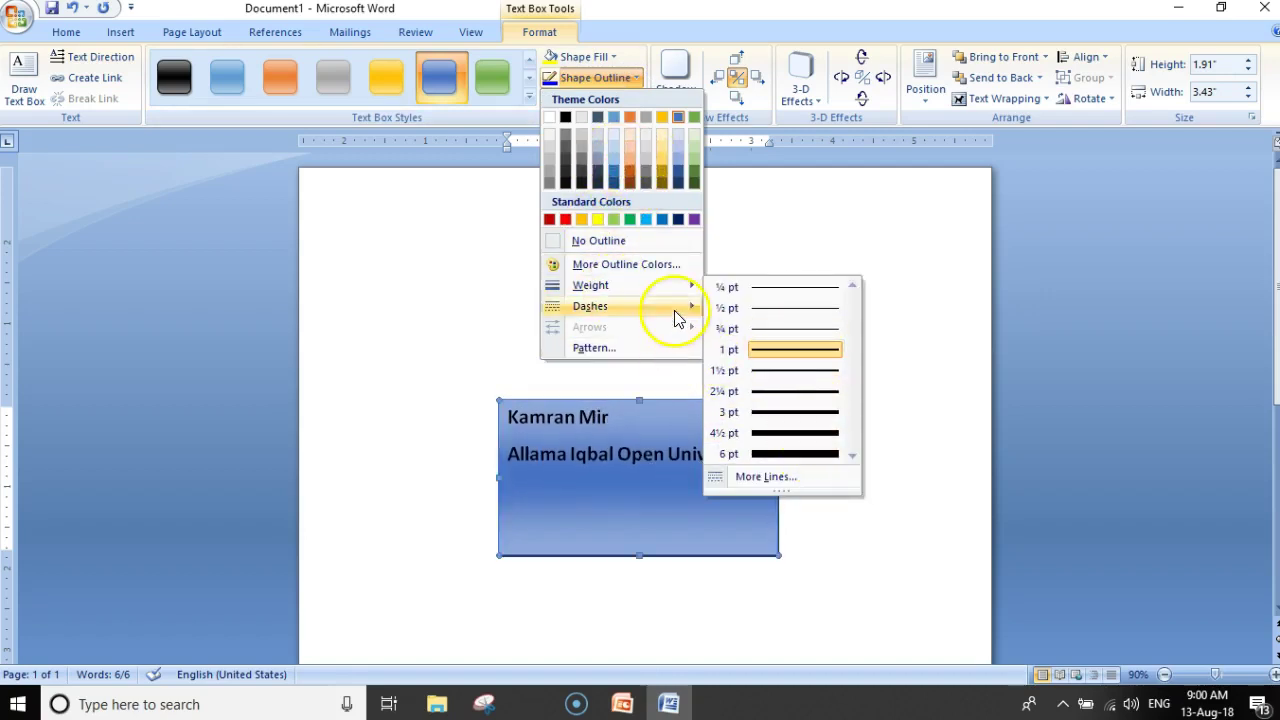
pyautogui.moveTo(665, 308)
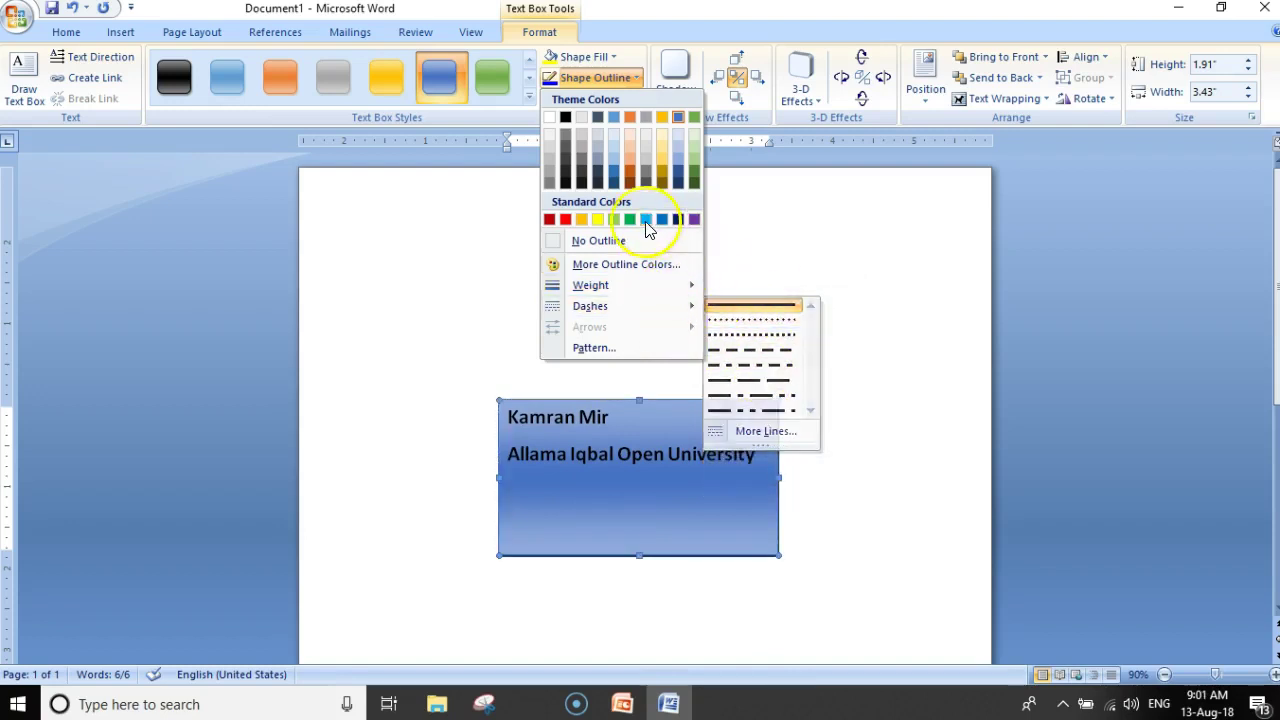
pyautogui.click(636, 57)
pyautogui.click(629, 101)
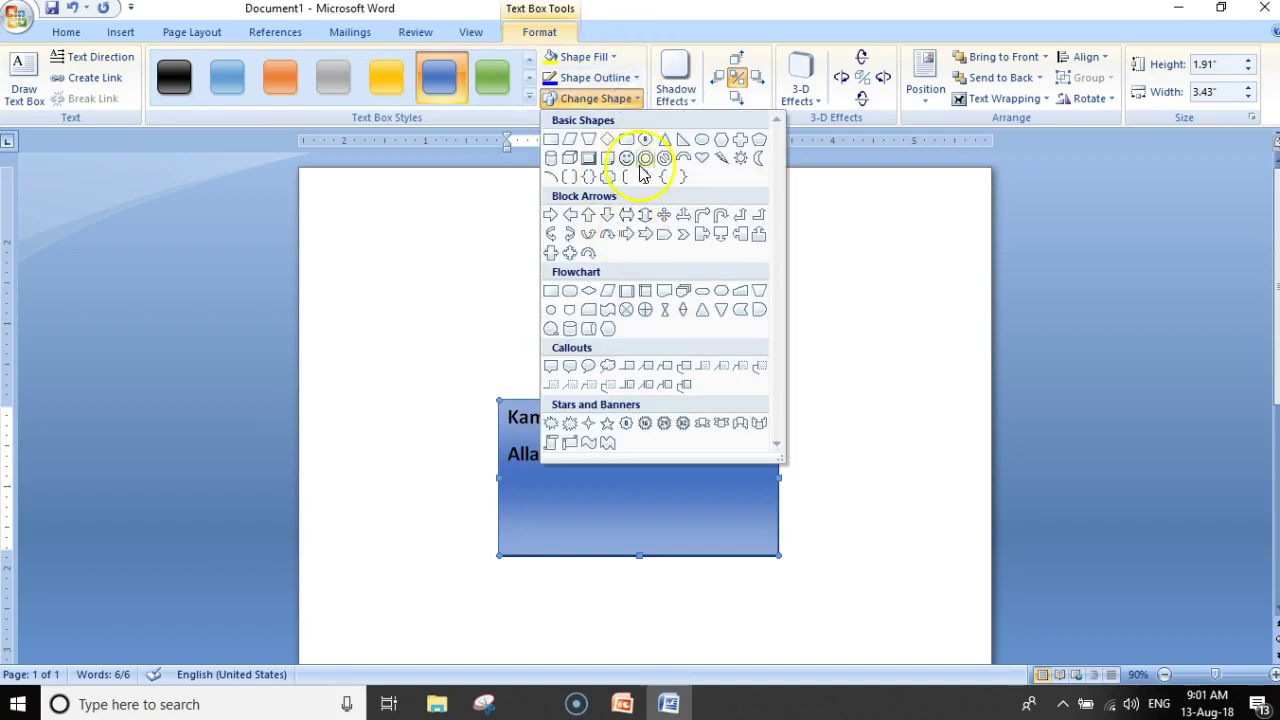
pyautogui.click(632, 100)
pyautogui.click(676, 78)
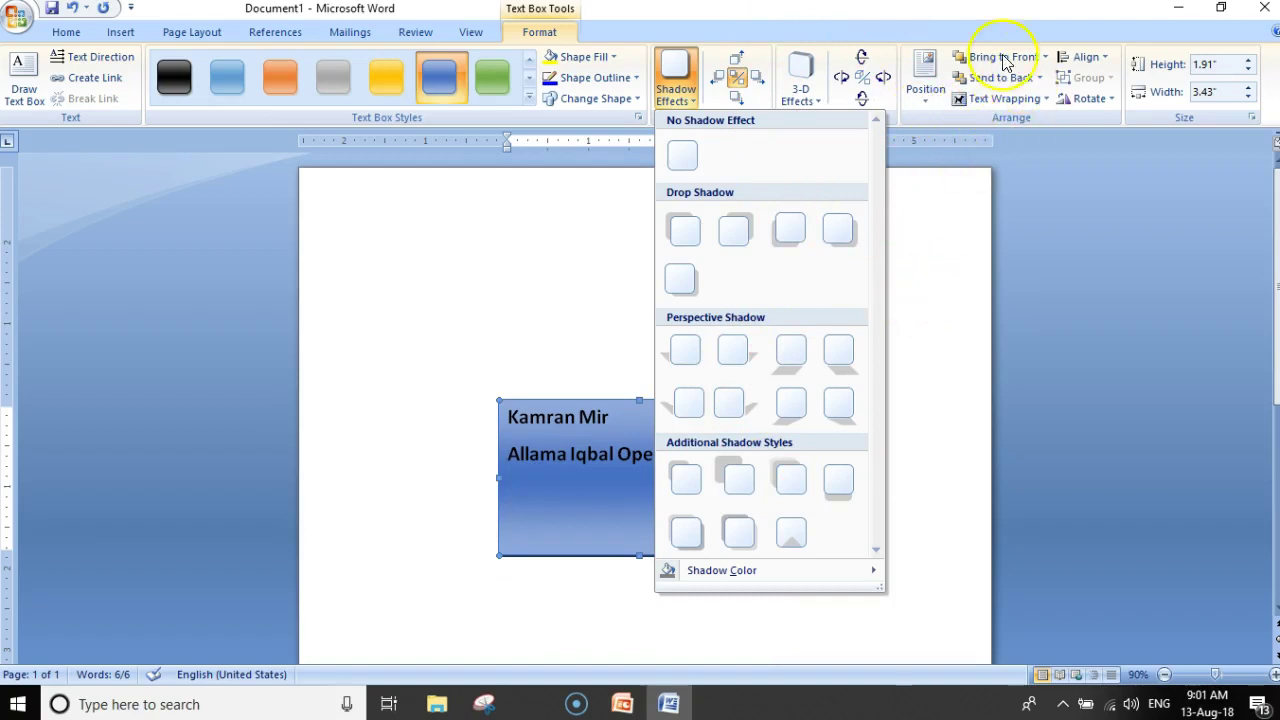
pyautogui.click(937, 270)
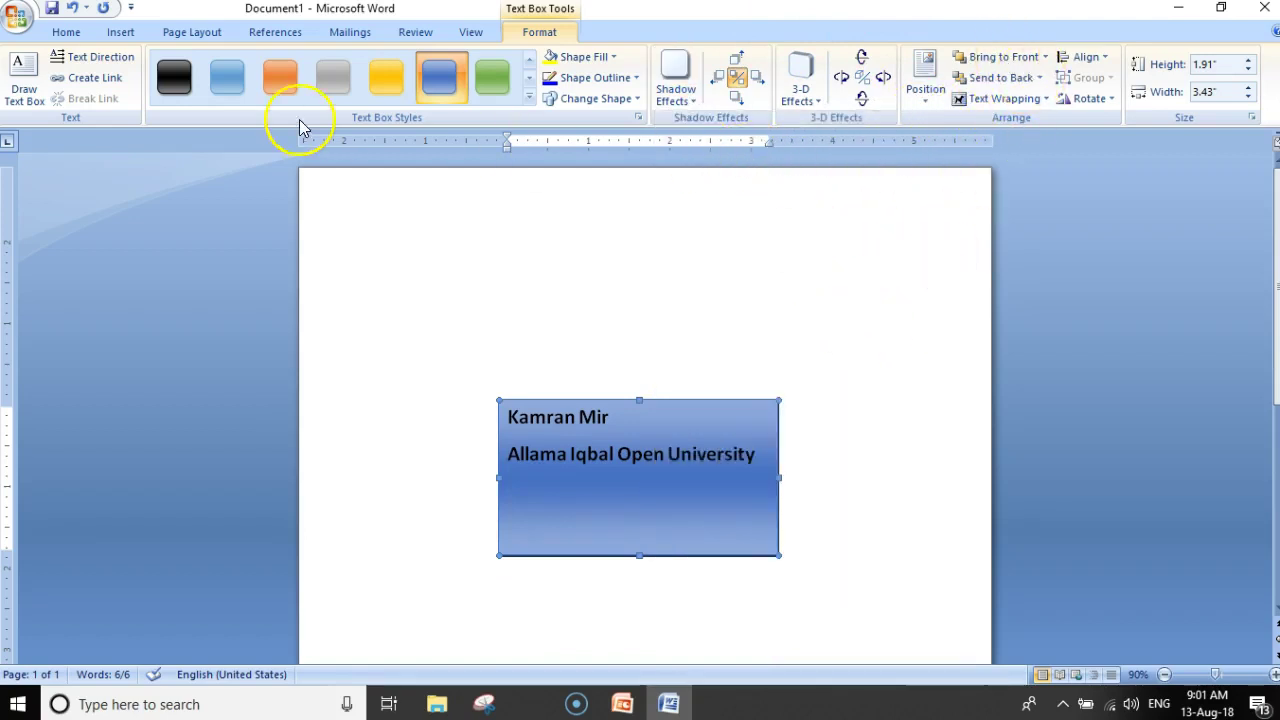
pyautogui.click(32, 97)
# Draw a second text box, give it the green style, and overlap it with the blue box.
pyautogui.moveTo(533, 239); pyautogui.dragTo(843, 373)
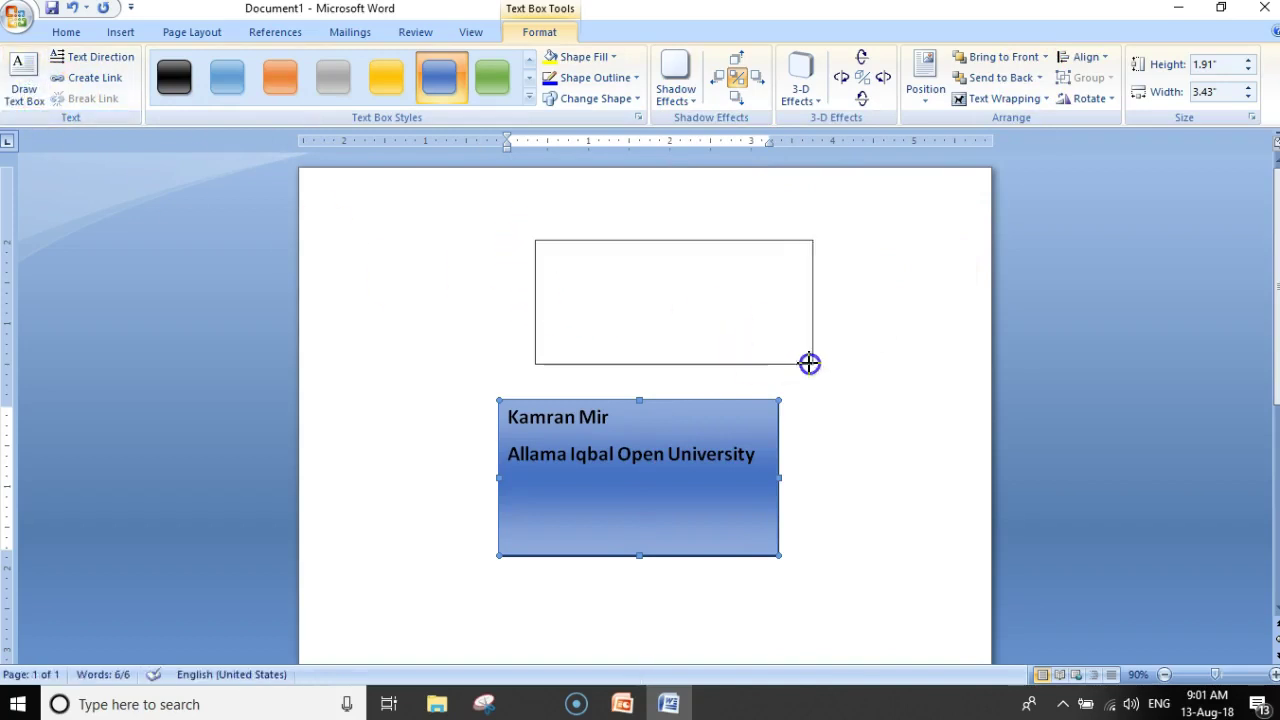
pyautogui.doubleClick(700, 235)
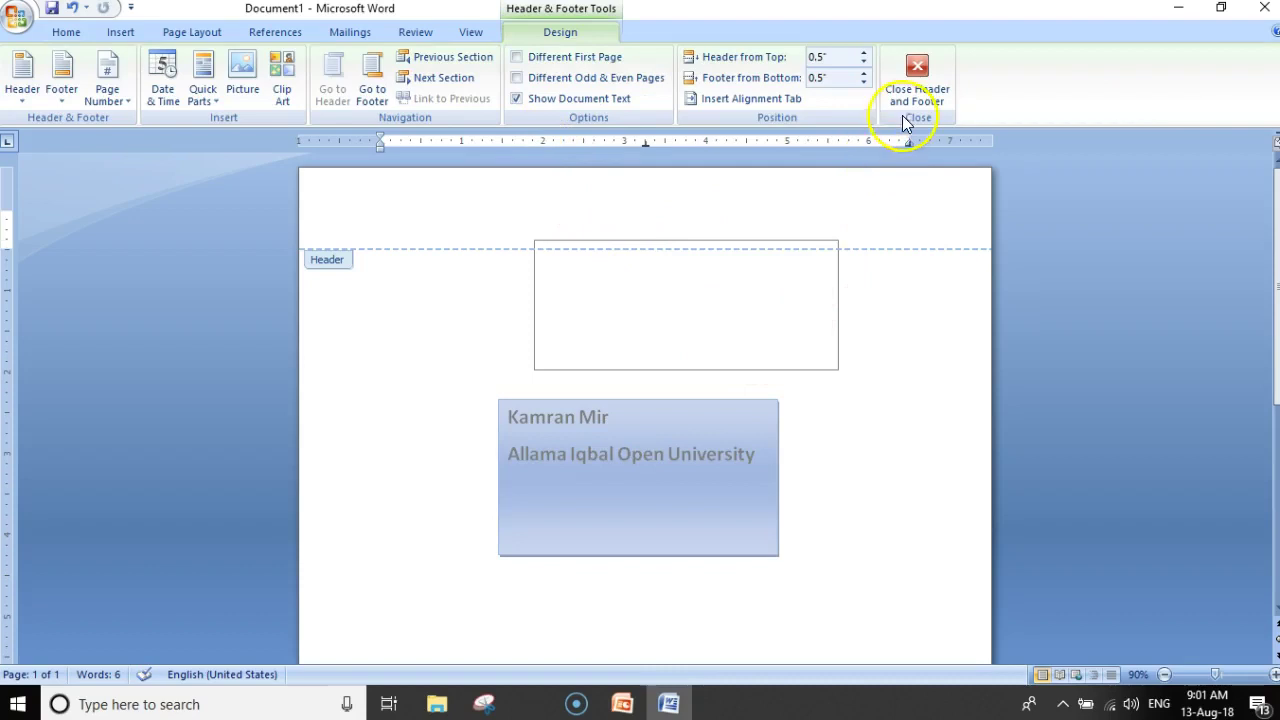
pyautogui.click(917, 80)
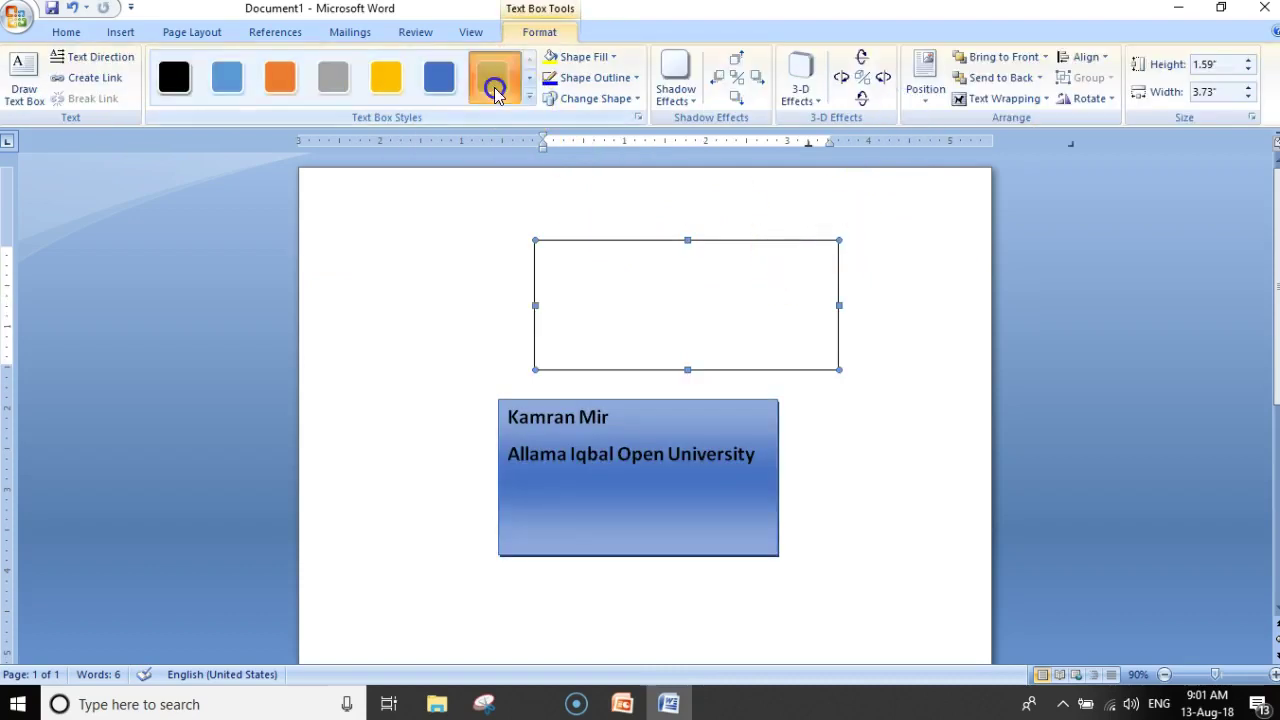
pyautogui.click(491, 78)
pyautogui.moveTo(776, 373); pyautogui.dragTo(789, 503)
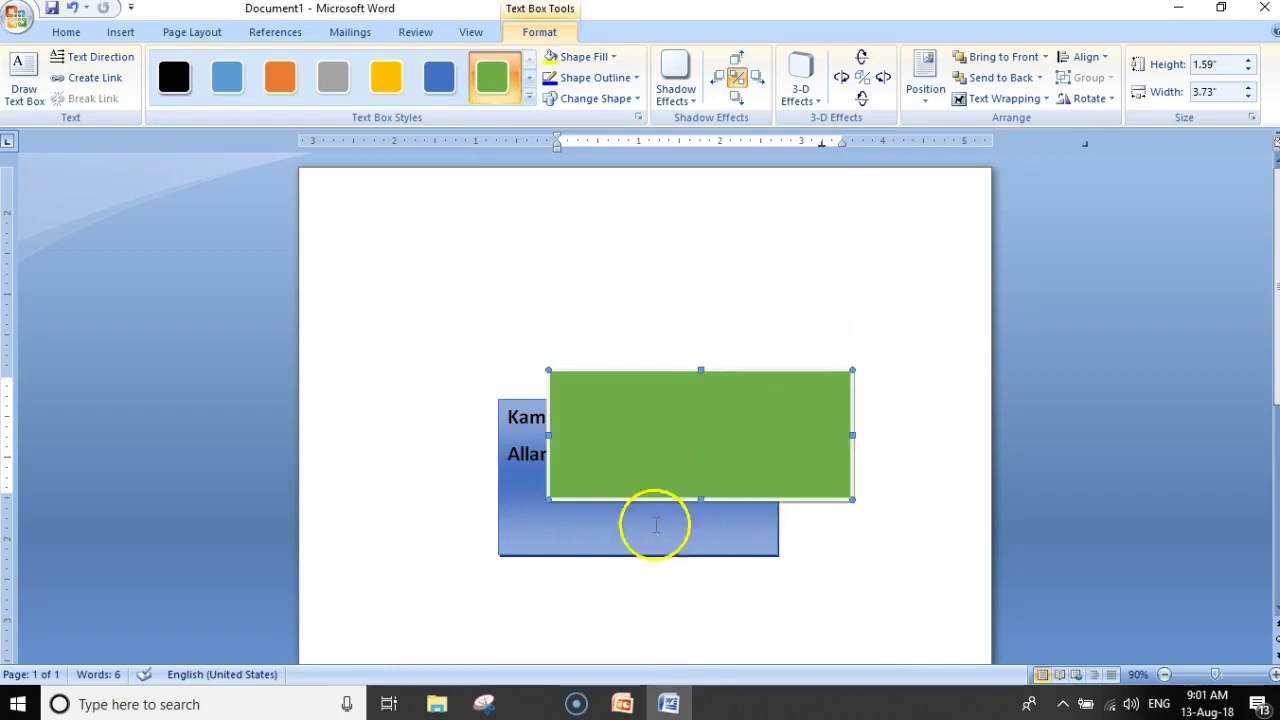
# Test Send to Back and Bring to Front, then move the blue box to the upper left.
pyautogui.click(985, 78)
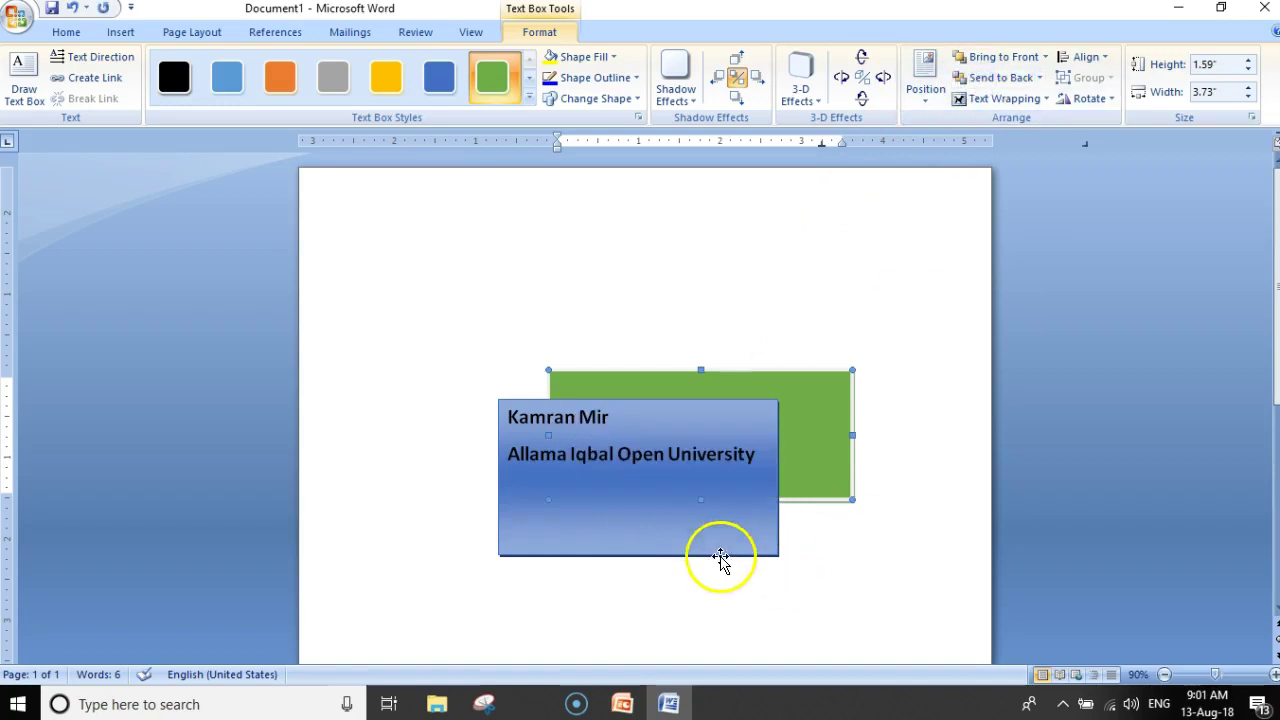
pyautogui.click(720, 560)
pyautogui.click(722, 555)
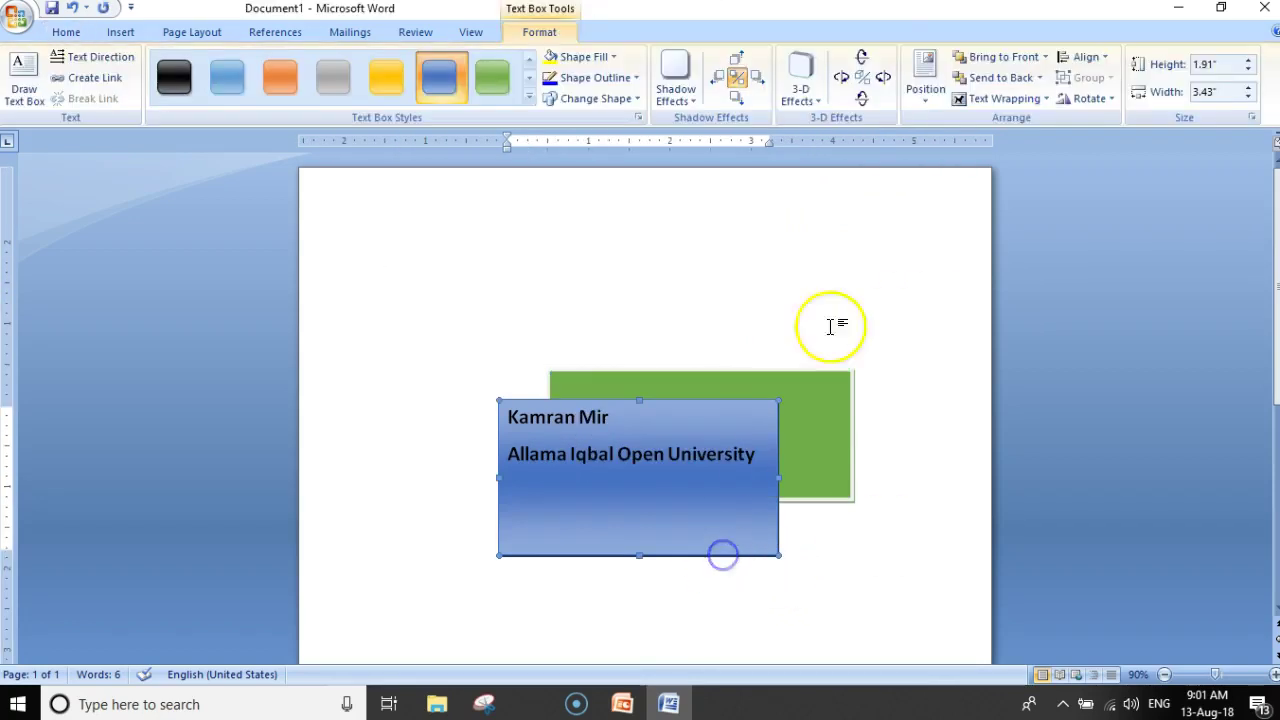
pyautogui.click(990, 78)
pyautogui.click(597, 556)
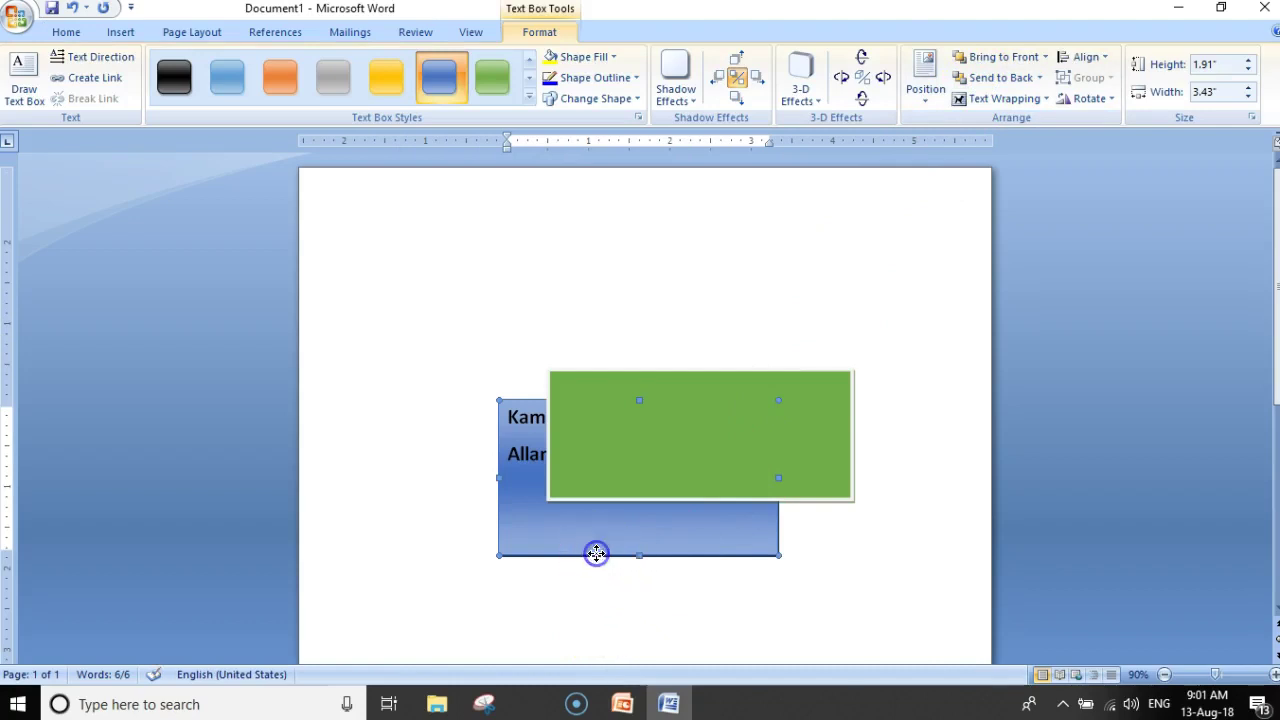
pyautogui.click(1005, 60)
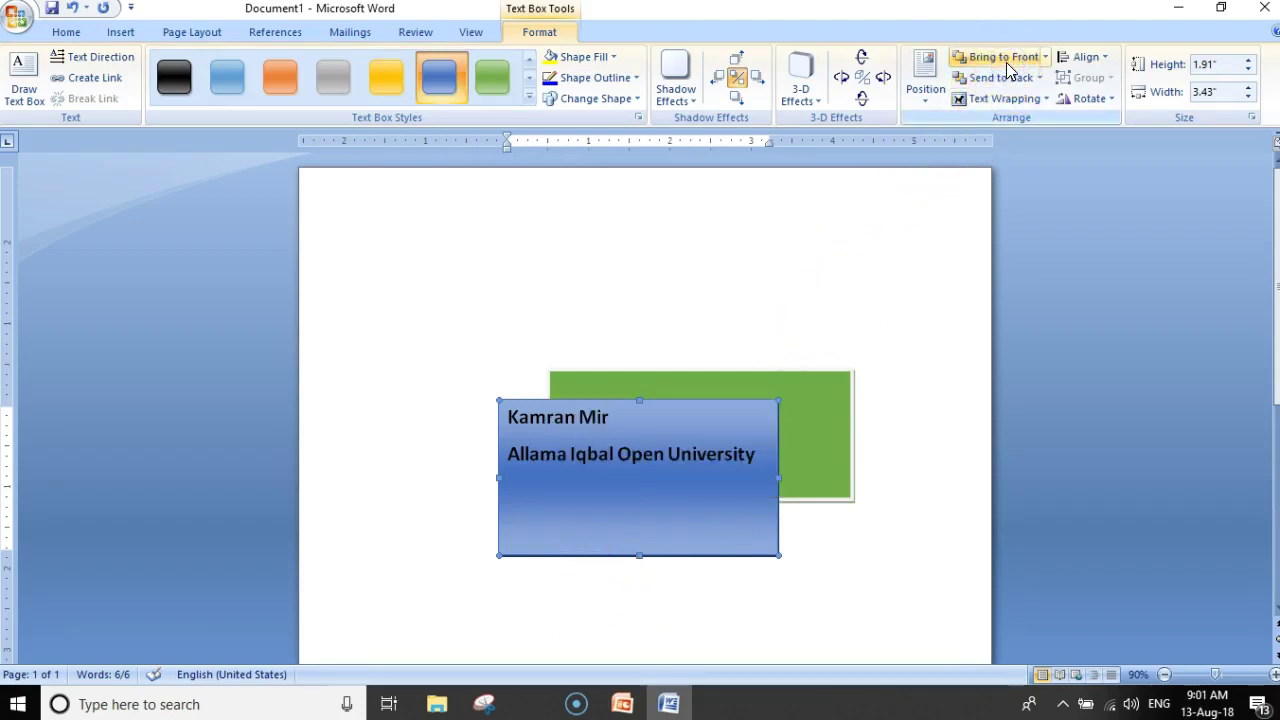
pyautogui.moveTo(661, 401); pyautogui.dragTo(519, 216)
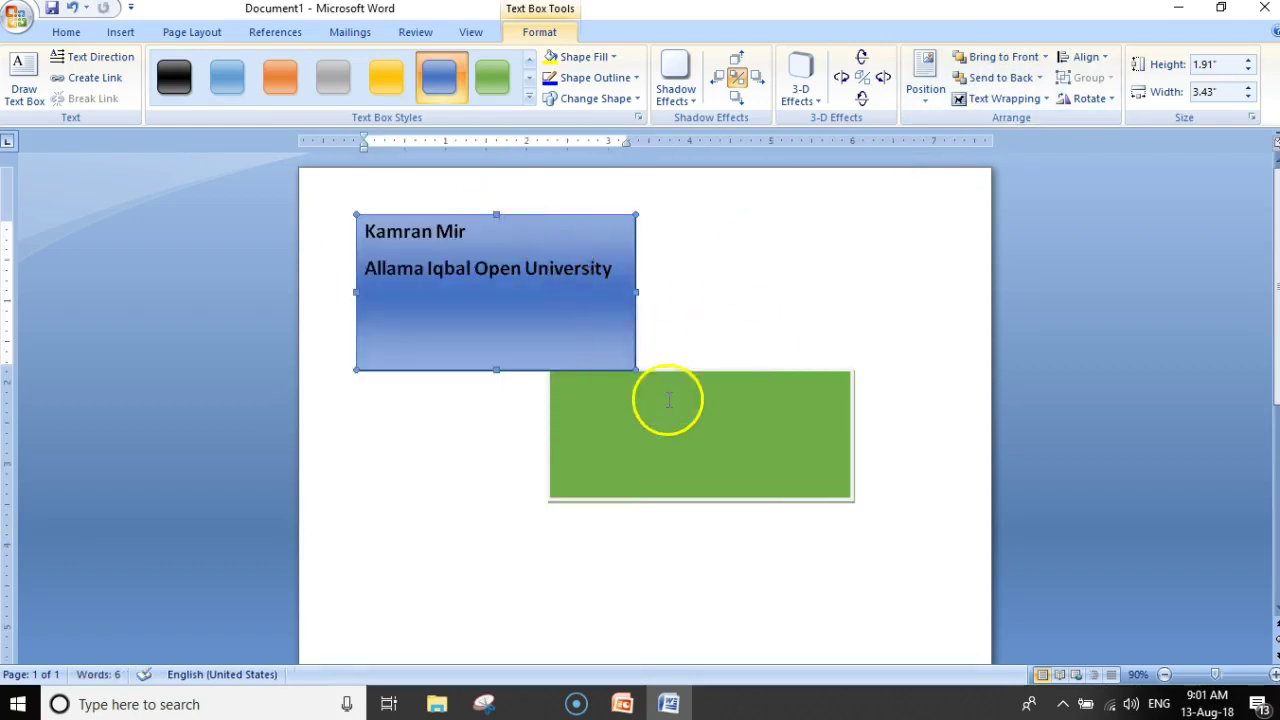
pyautogui.click(666, 400)
# Delete the green text box, then the blue gradient text box.
pyautogui.moveTo(686, 373); pyautogui.dragTo(676, 476)
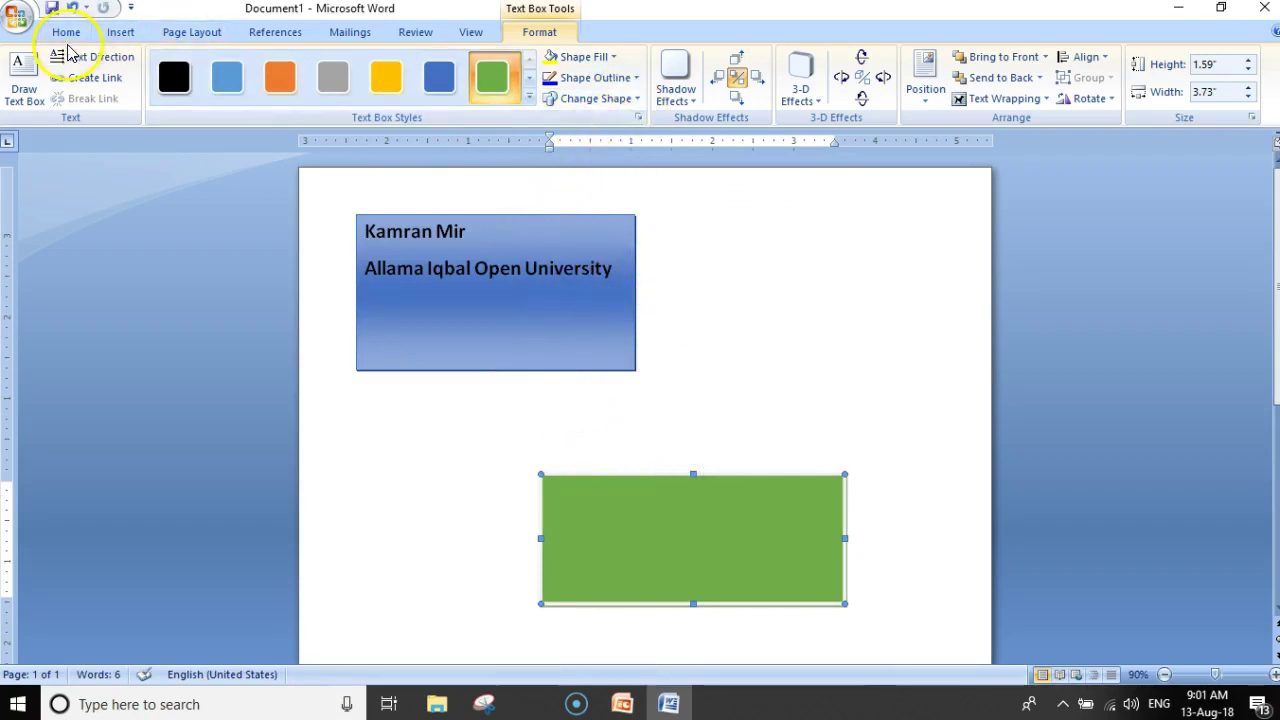
pyautogui.click(118, 30)
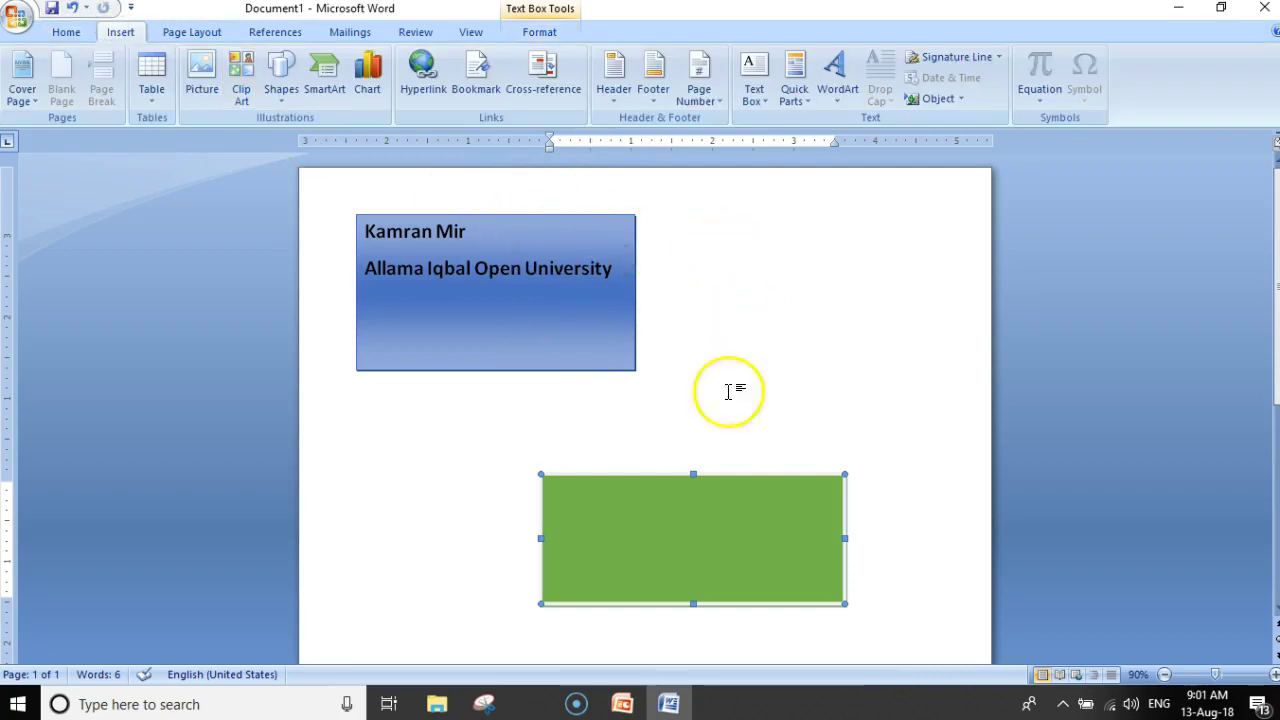
pyautogui.press('Delete')
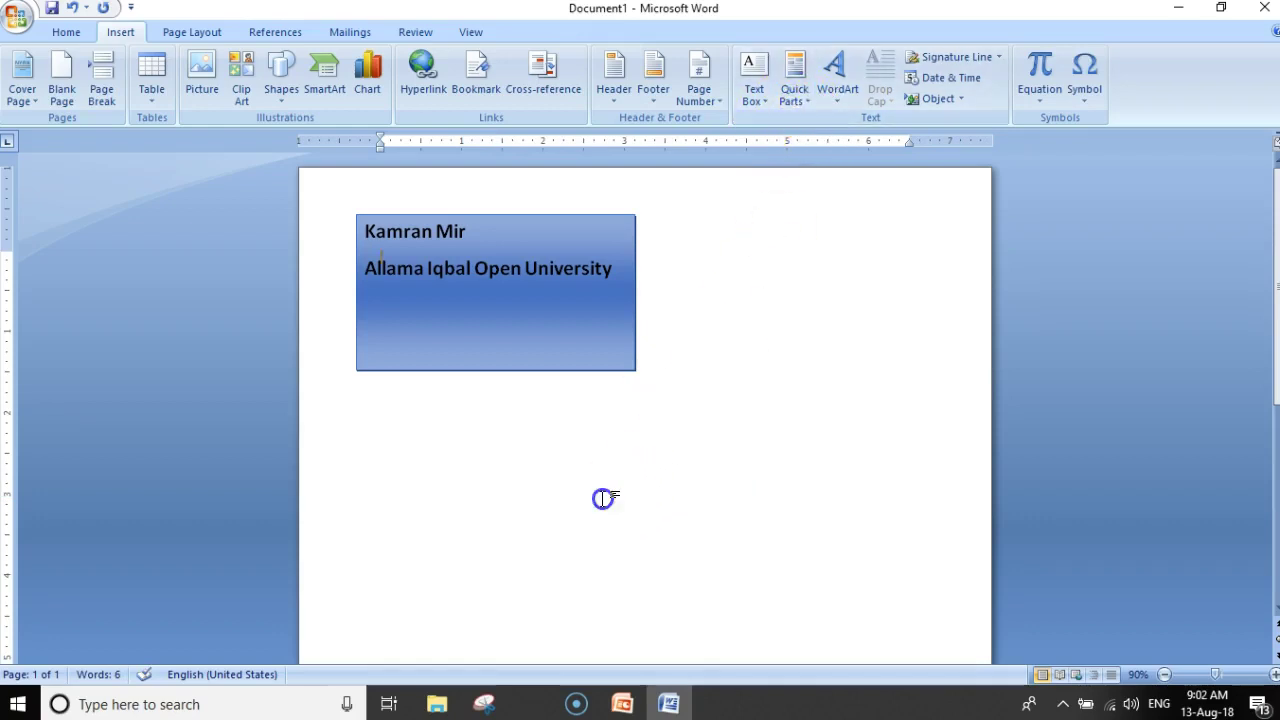
pyautogui.click(537, 214)
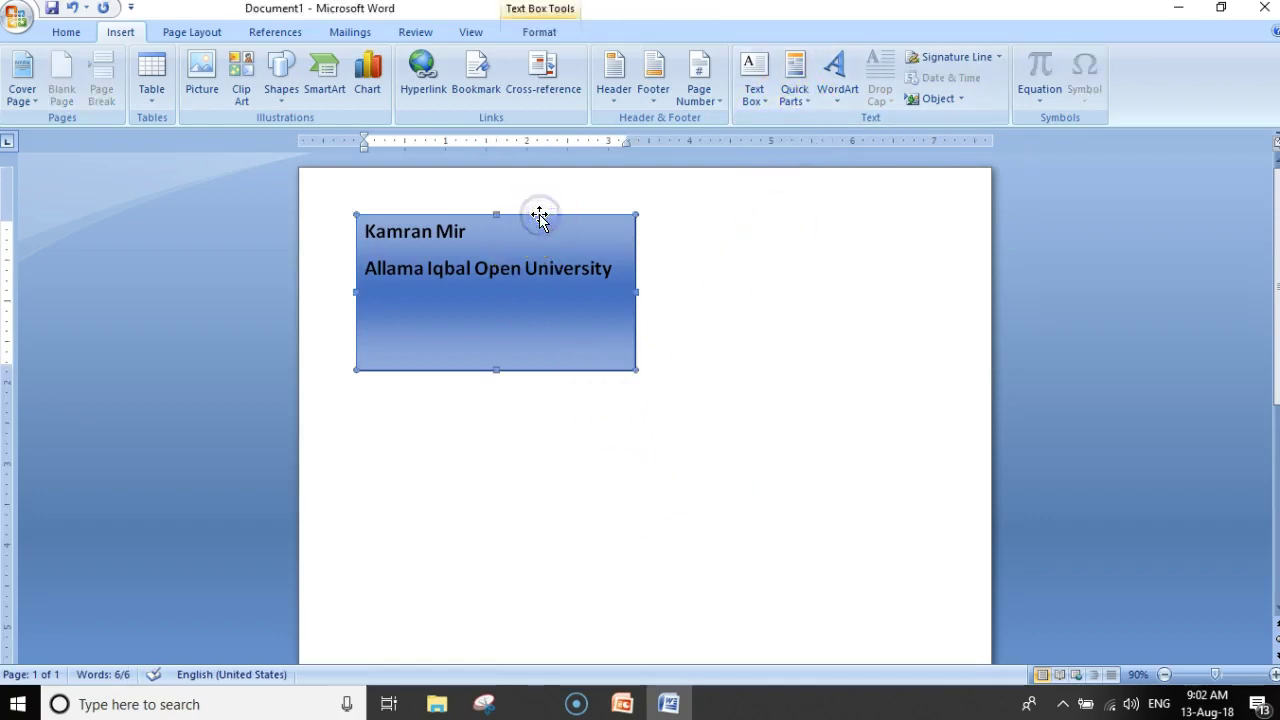
pyautogui.press('Delete')
pyautogui.click(791, 100)
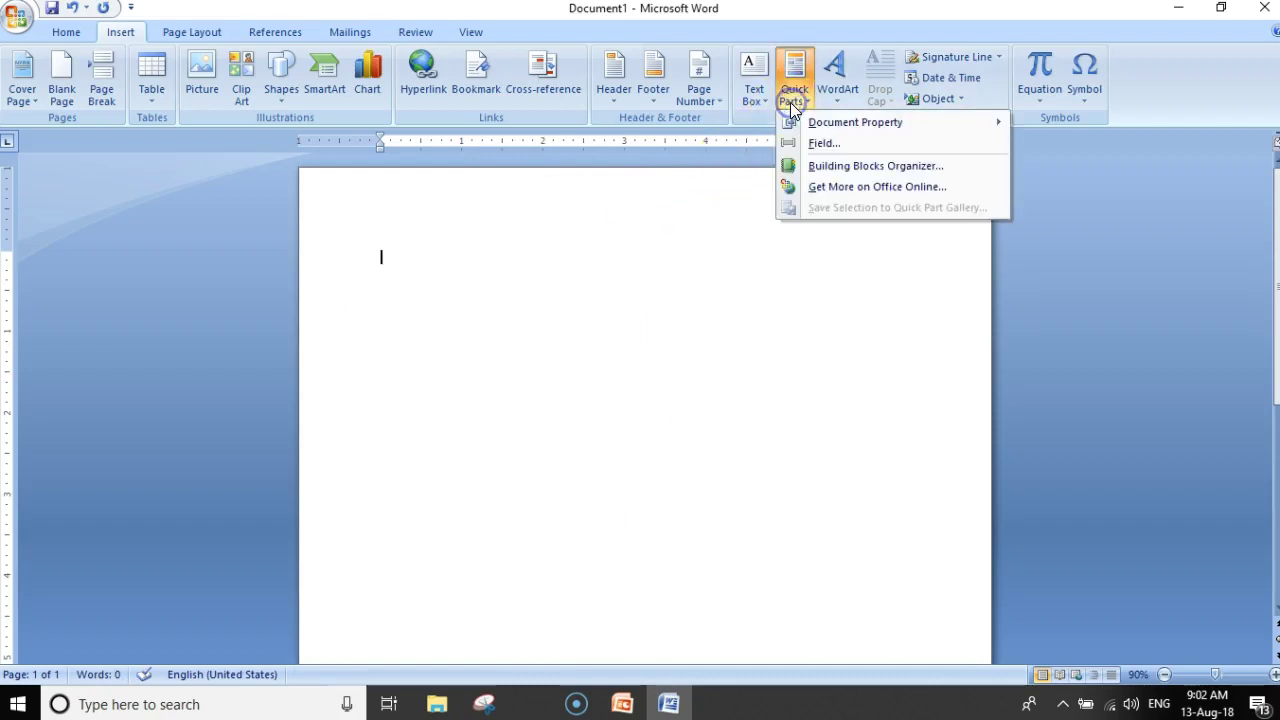
pyautogui.click(497, 312)
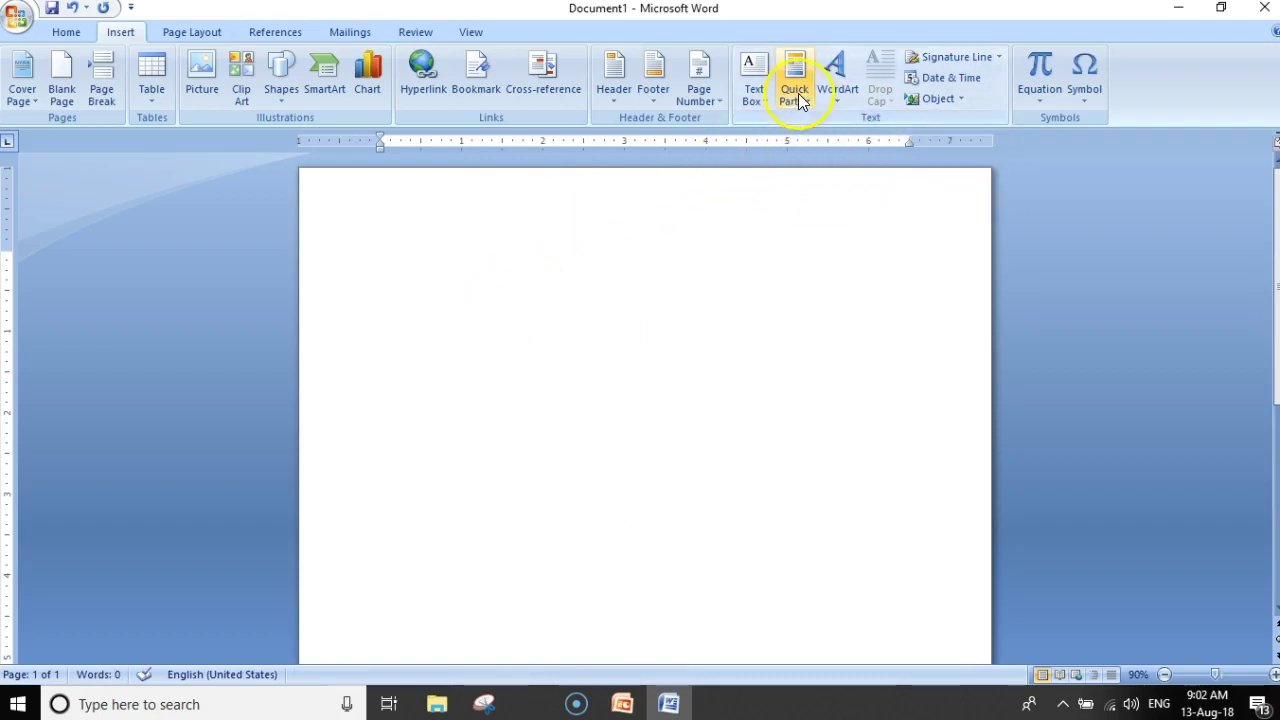
pyautogui.click(798, 96)
pyautogui.moveTo(815, 122)
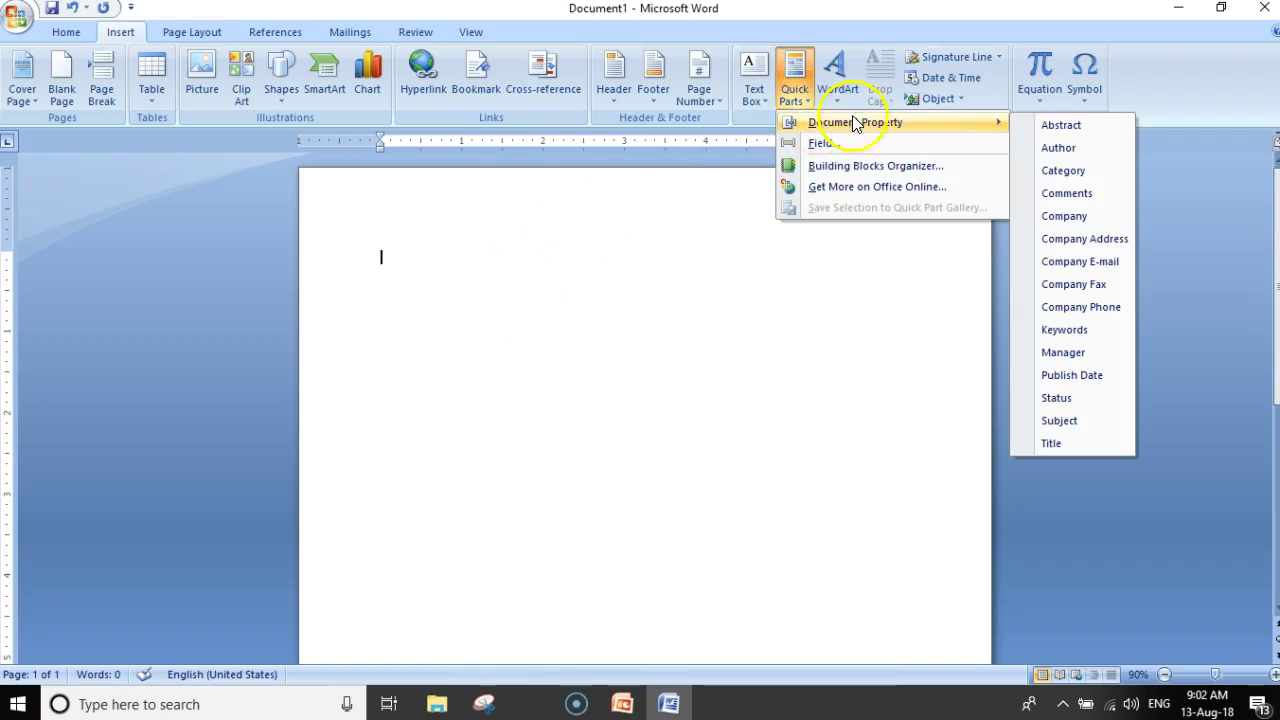
pyautogui.click(1057, 148)
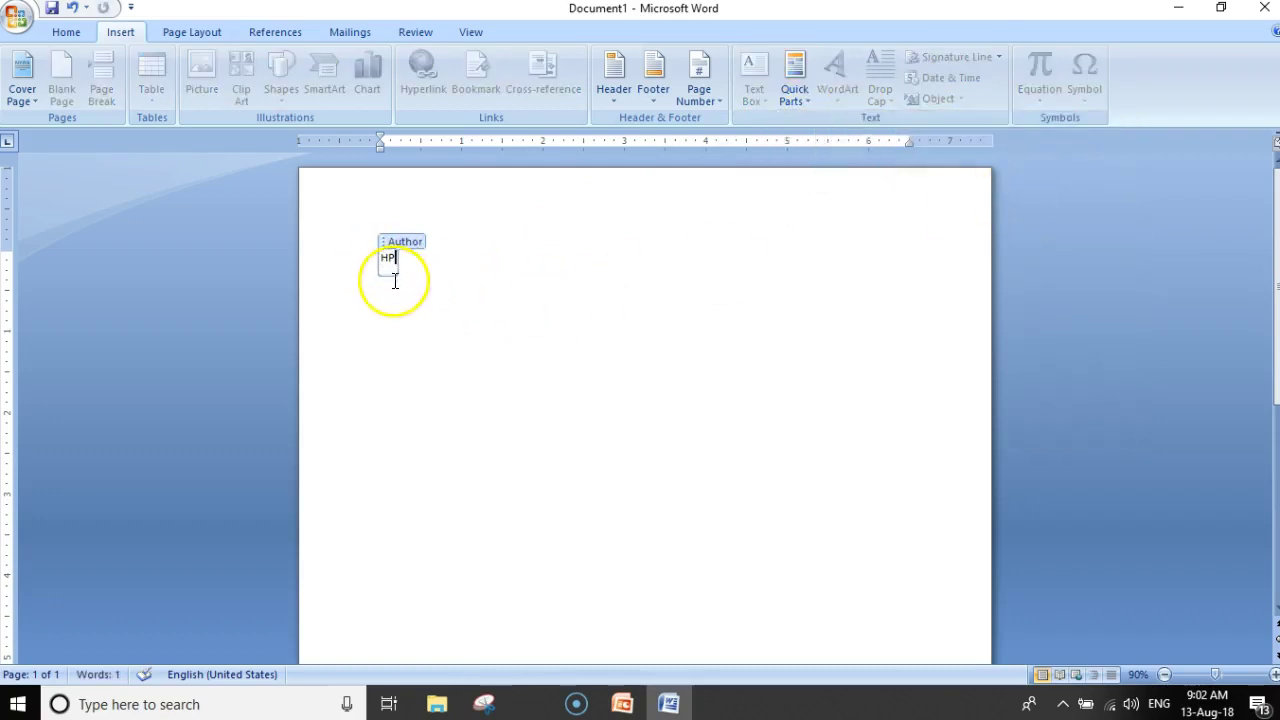
pyautogui.doubleClick(386, 257)
pyautogui.click(386, 257)
pyautogui.click(423, 396)
pyautogui.doubleClick(388, 258)
pyautogui.click(404, 276)
pyautogui.click(389, 251)
pyautogui.click(398, 242)
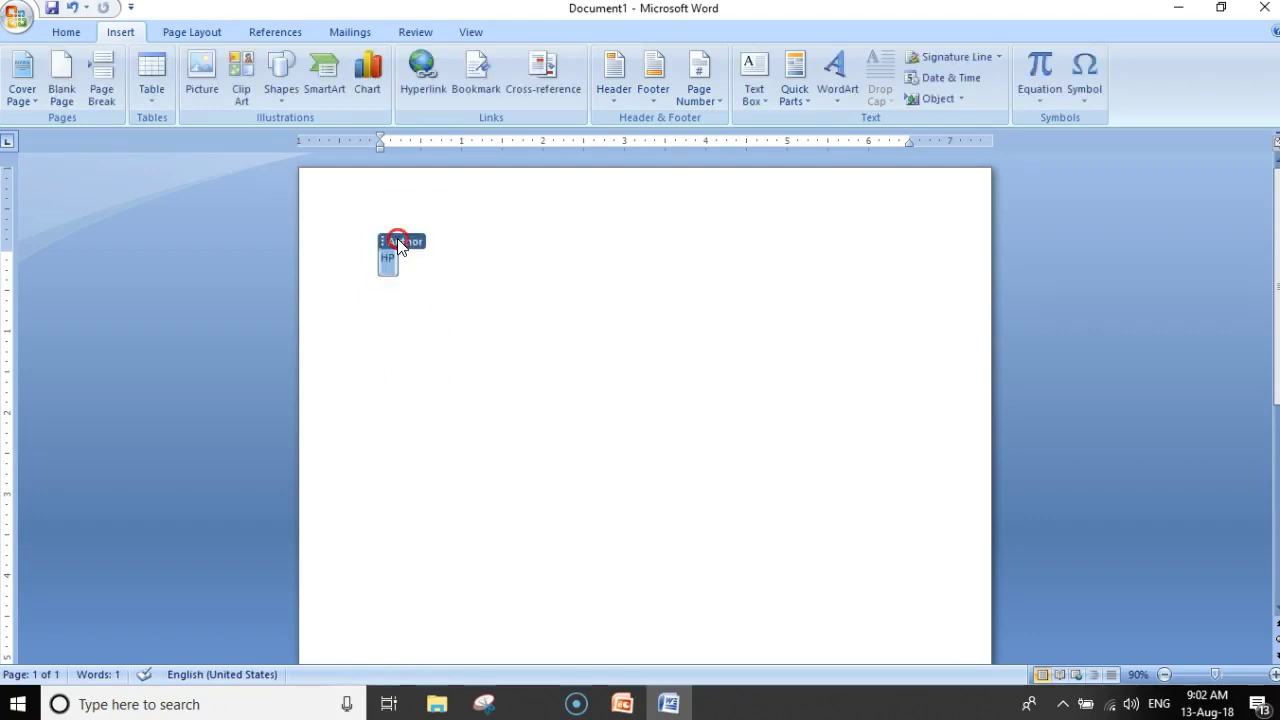
pyautogui.press('Delete')
pyautogui.click(797, 98)
pyautogui.moveTo(822, 122)
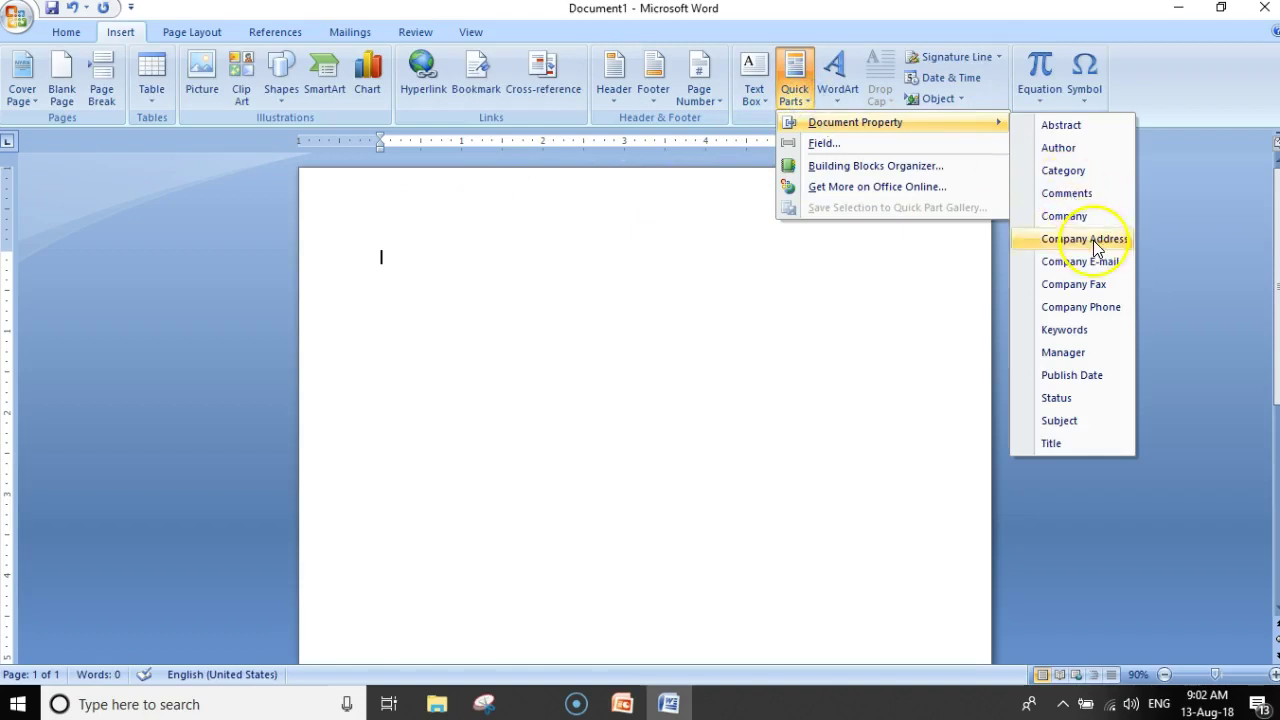
pyautogui.click(1090, 215)
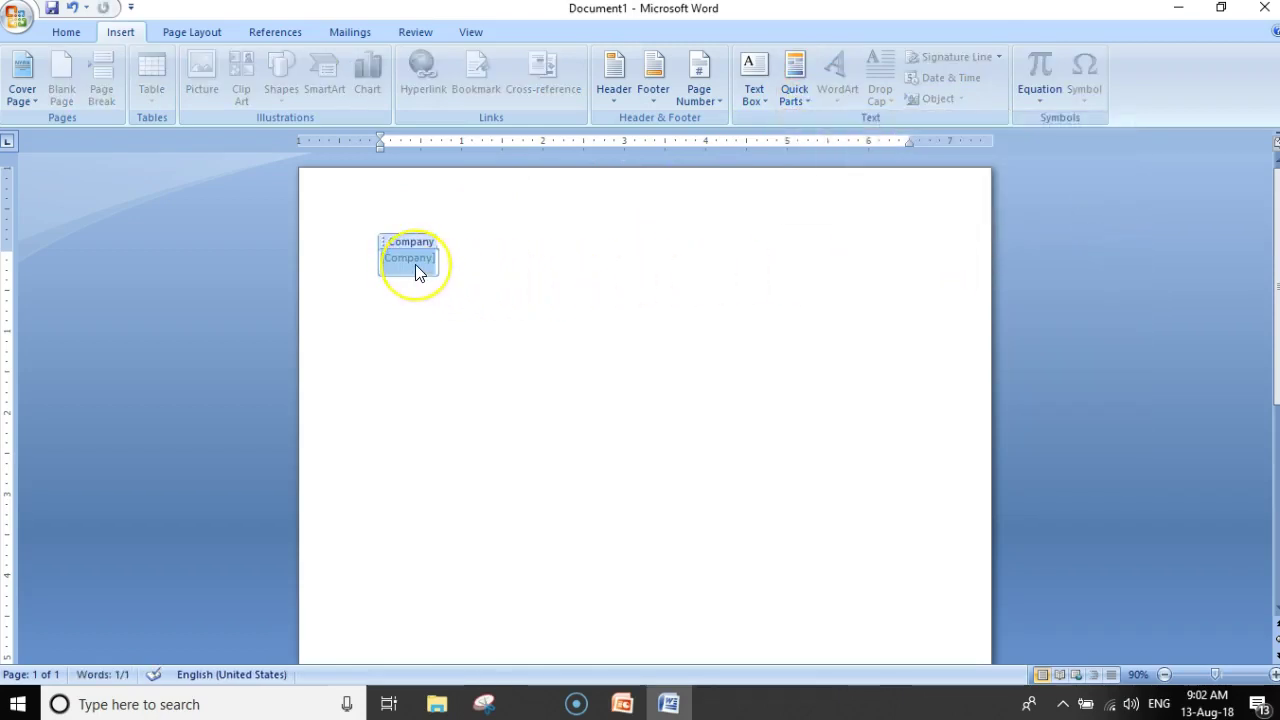
pyautogui.write('IAOU')
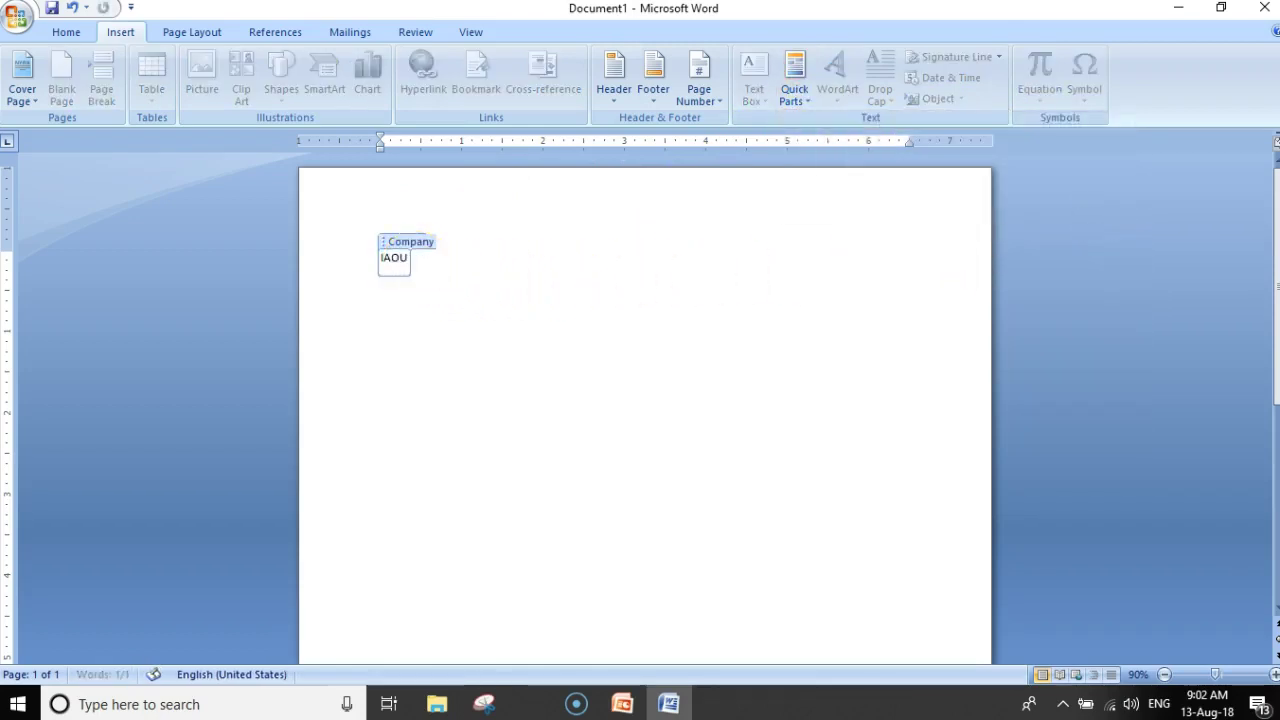
pyautogui.write('A')
pyautogui.click(449, 331)
pyautogui.click(388, 257)
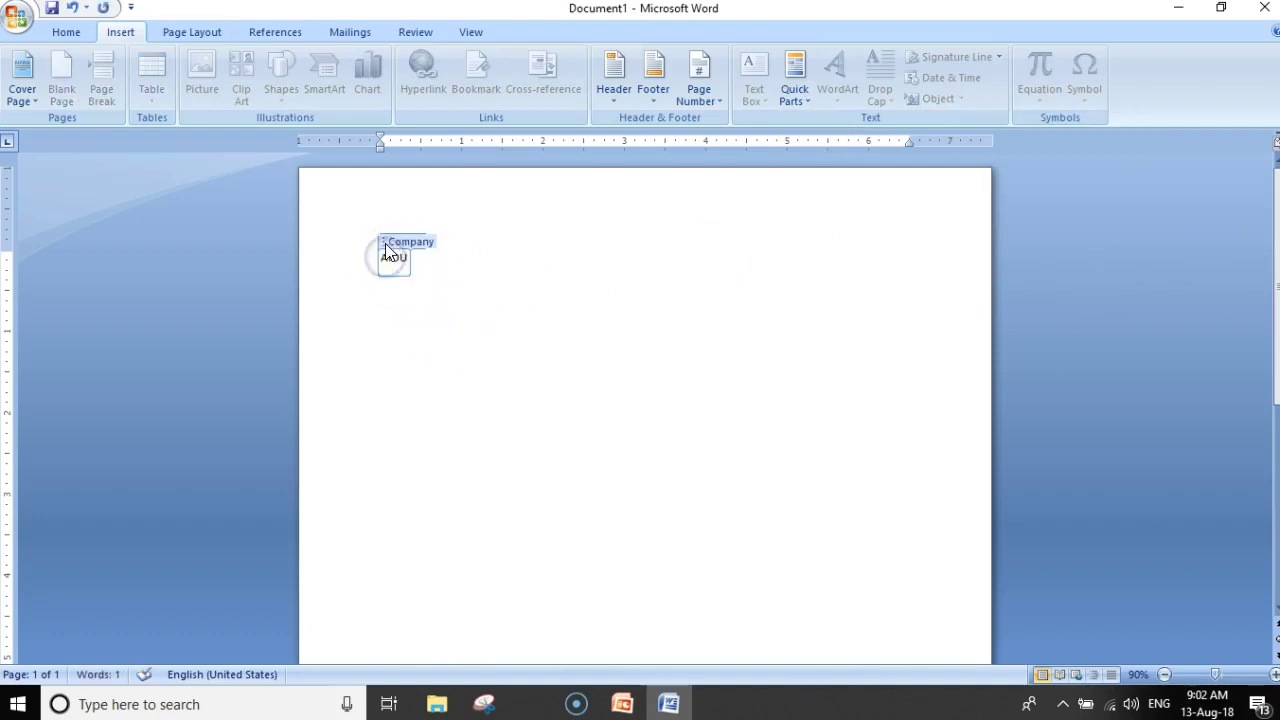
pyautogui.click(383, 243)
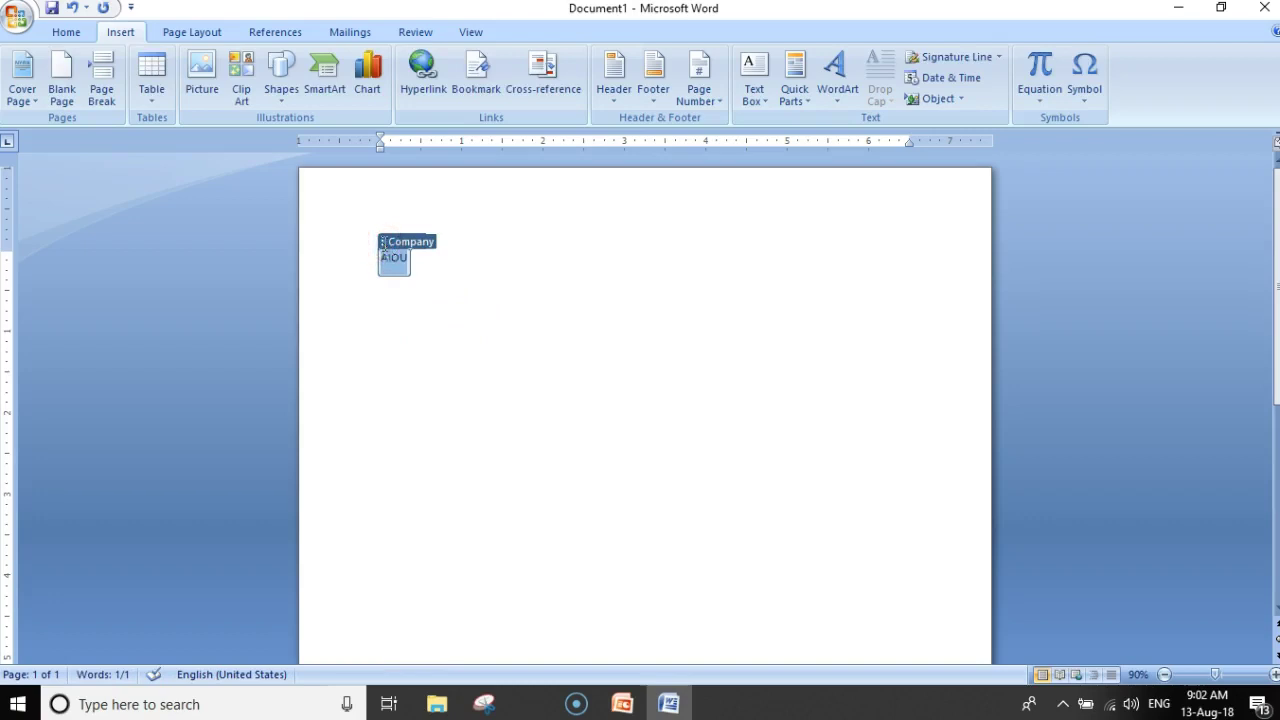
pyautogui.press('Delete')
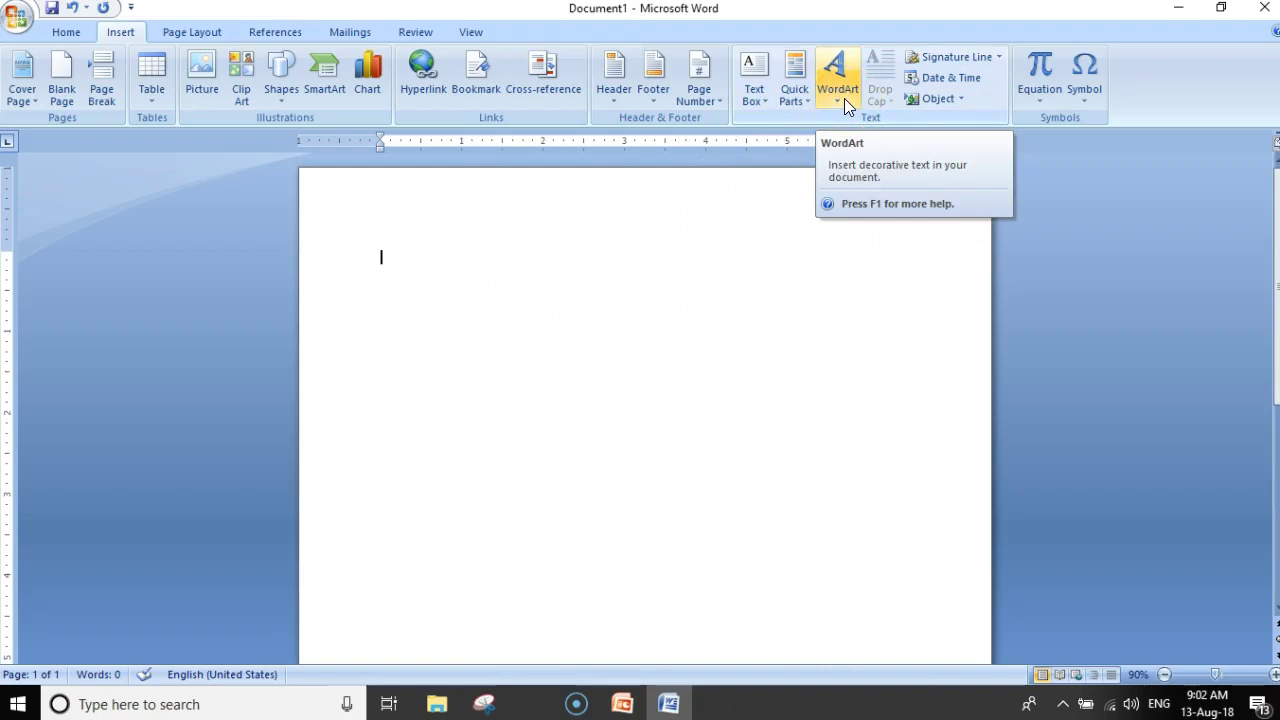
# Insert a gray-style WordArt title containing the presenter's name.
pyautogui.click(62, 32)
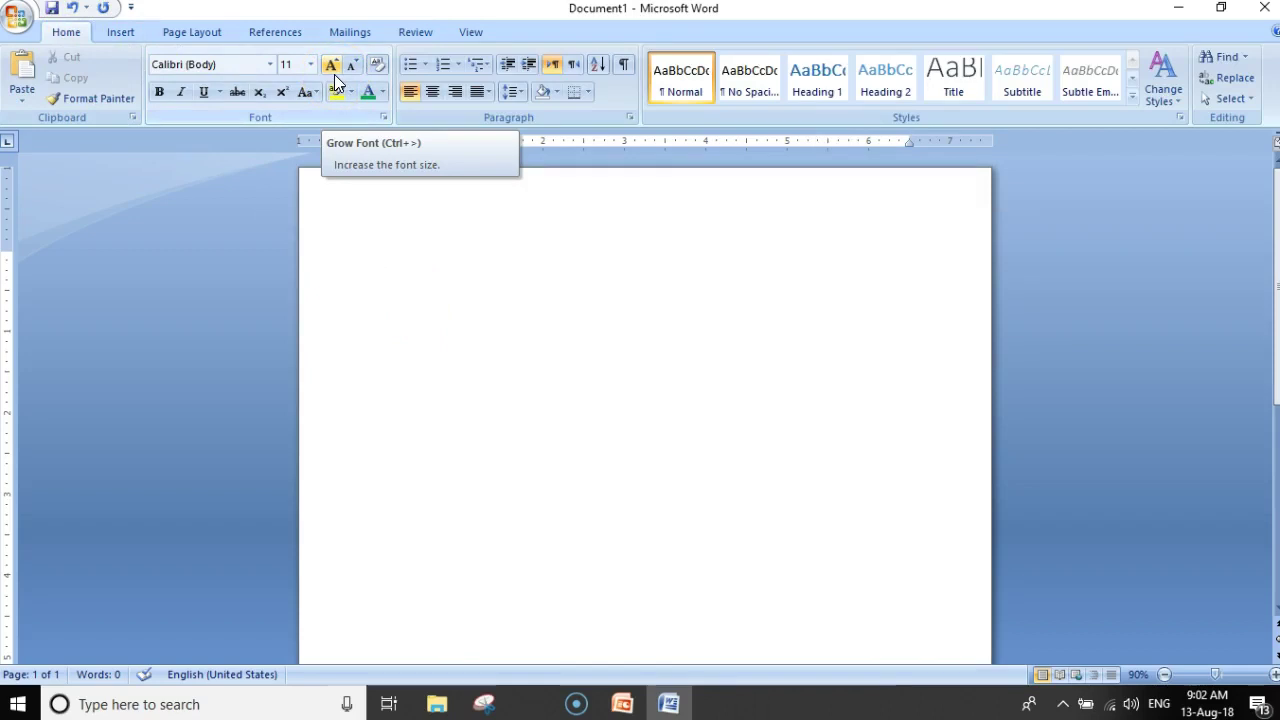
pyautogui.click(122, 32)
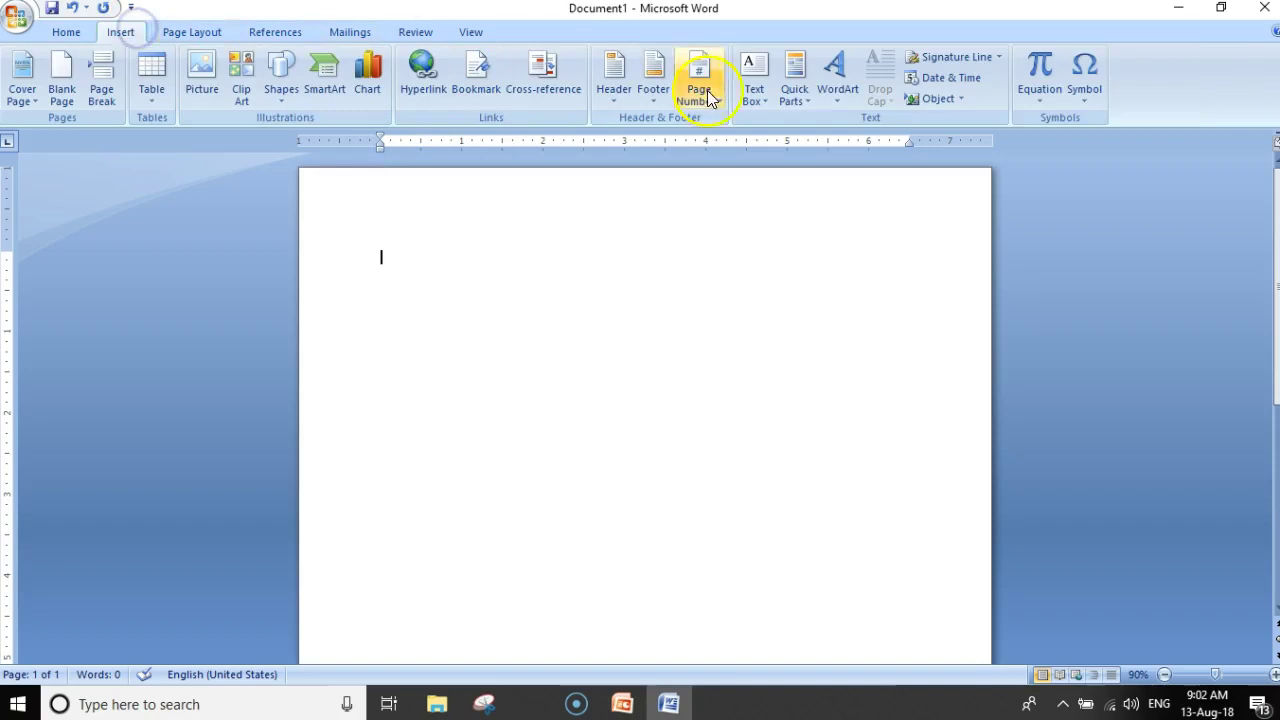
pyautogui.click(840, 98)
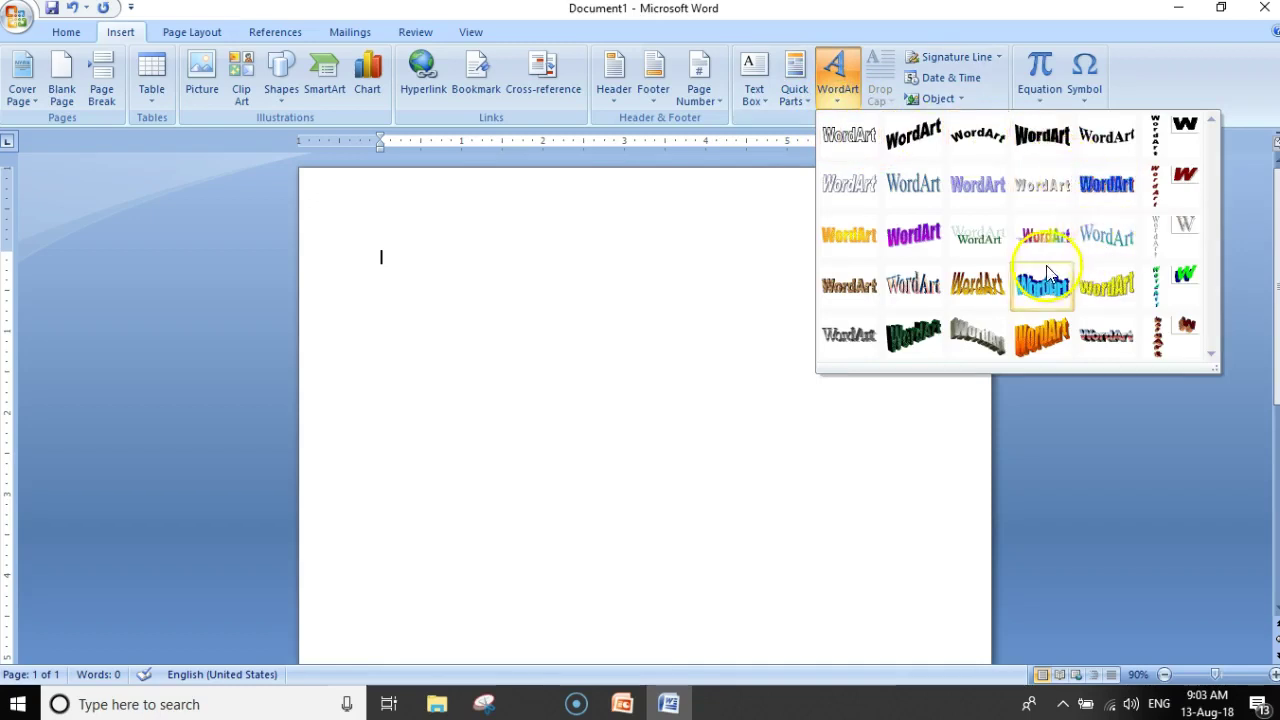
pyautogui.click(1110, 336)
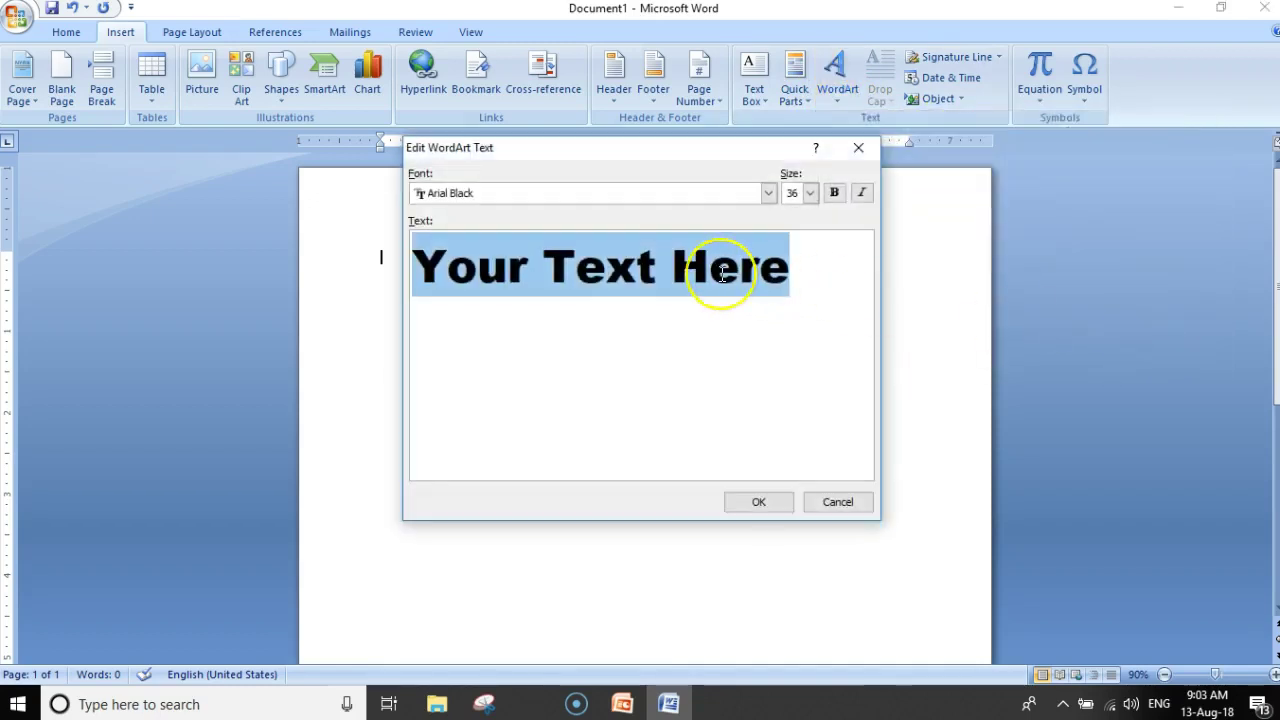
pyautogui.write('Kamran Mir')
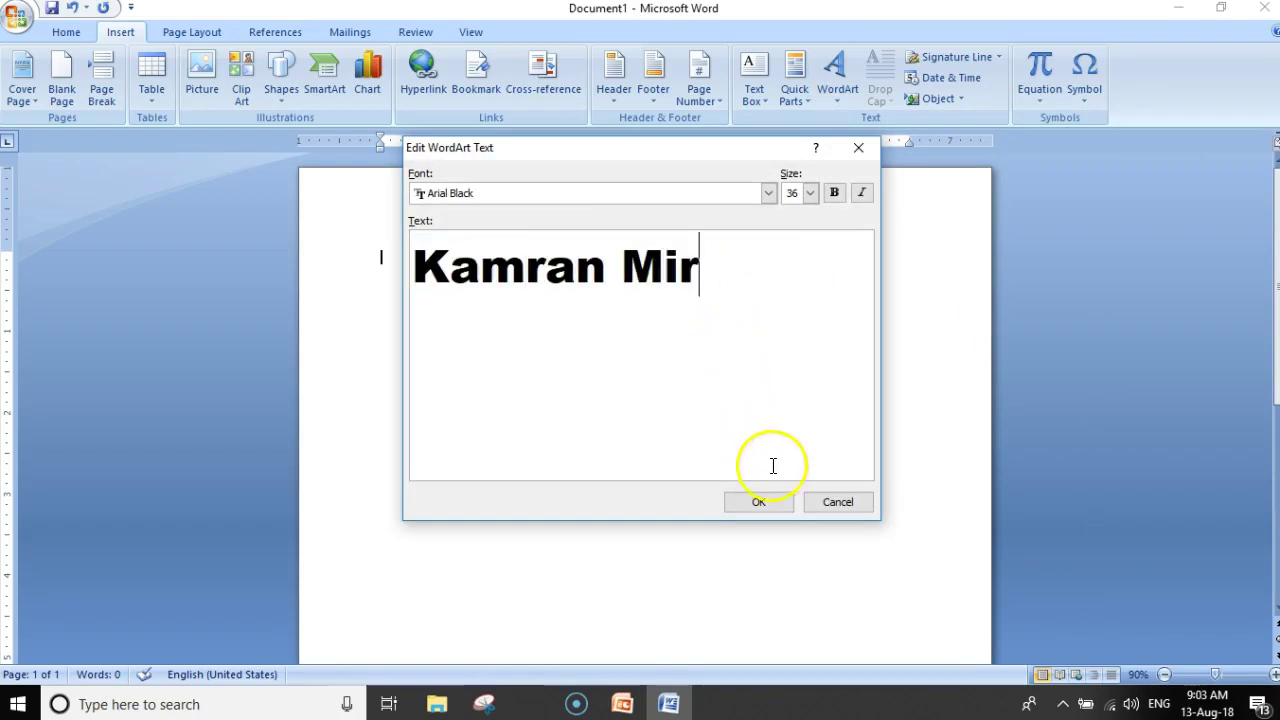
pyautogui.click(765, 501)
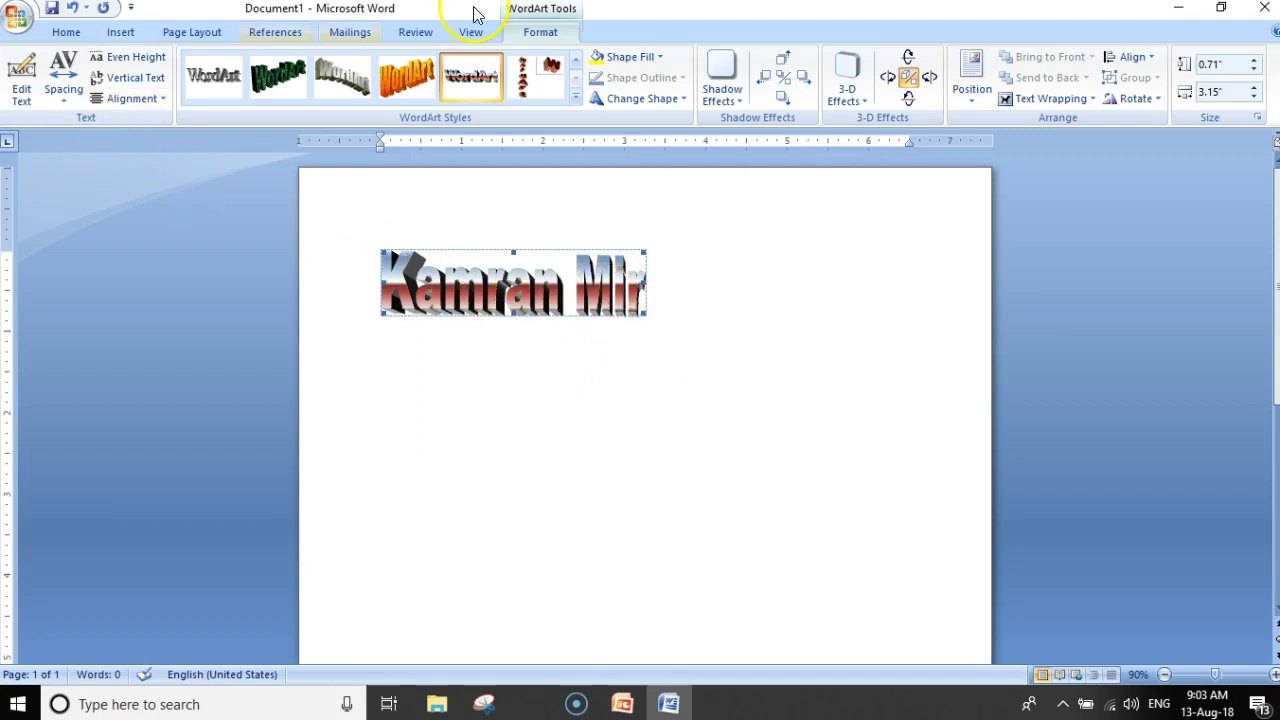
# Change the WordArt letter spacing from very tight to very loose.
pyautogui.click(55, 97)
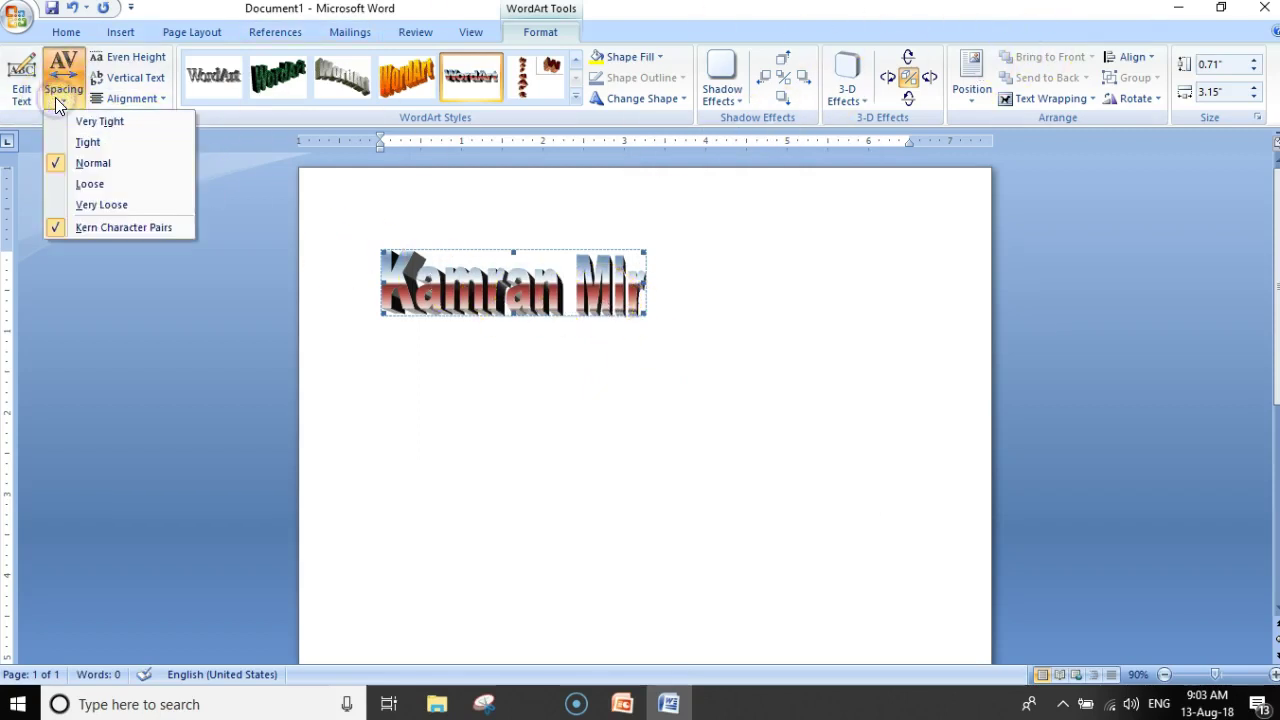
pyautogui.click(71, 121)
pyautogui.click(68, 92)
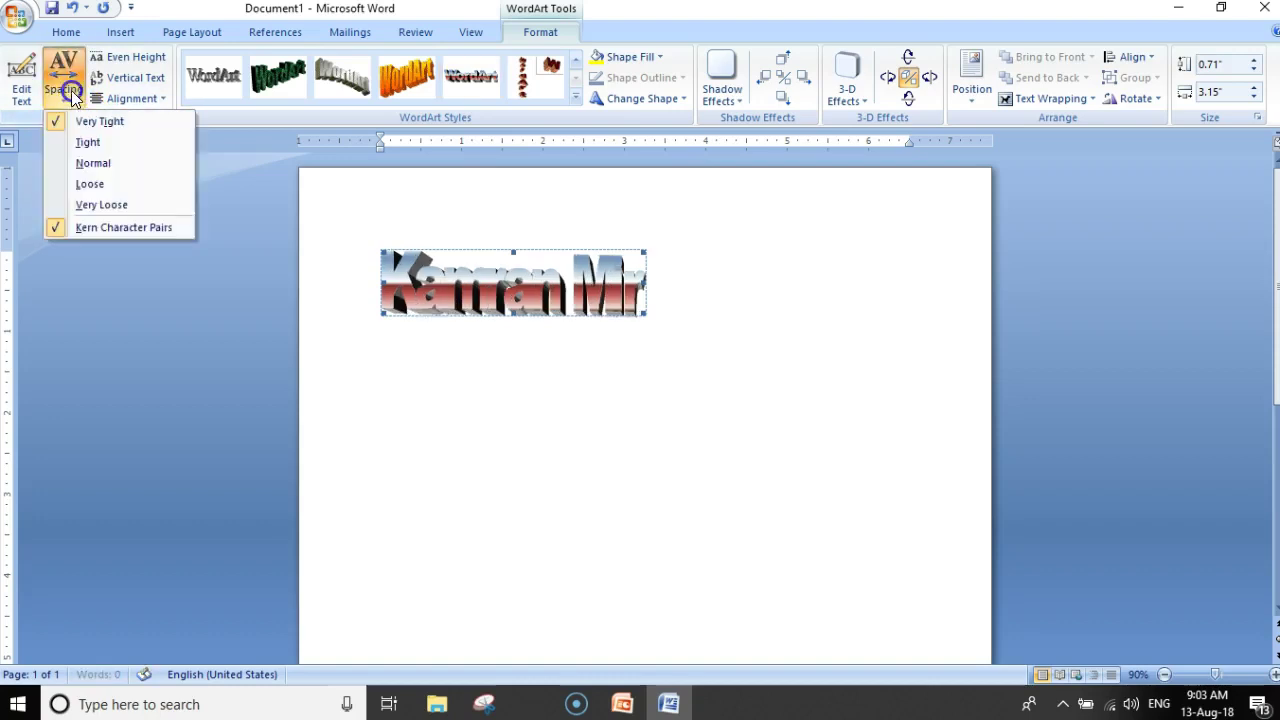
pyautogui.click(90, 205)
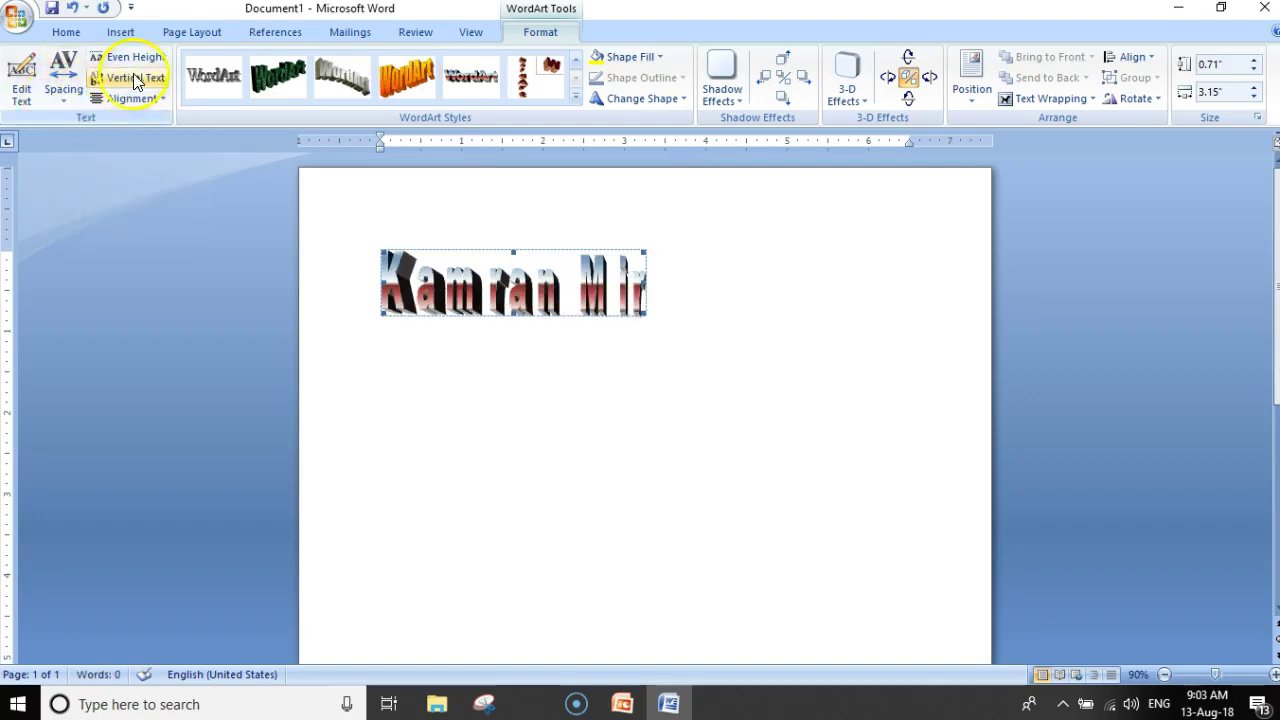
# Browse the WordArt alignment, fill colour and shadow choices without applying any.
pyautogui.click(150, 99)
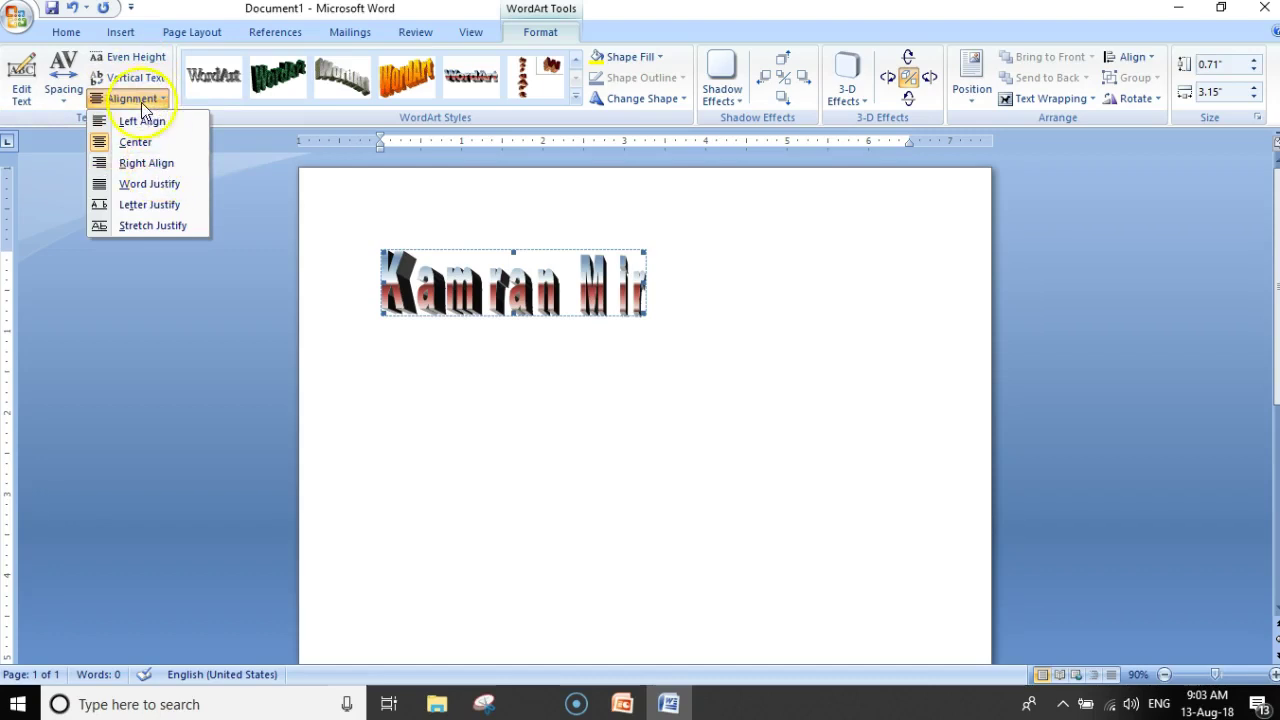
pyautogui.click(141, 102)
pyautogui.click(613, 57)
pyautogui.click(613, 57)
pyautogui.click(722, 90)
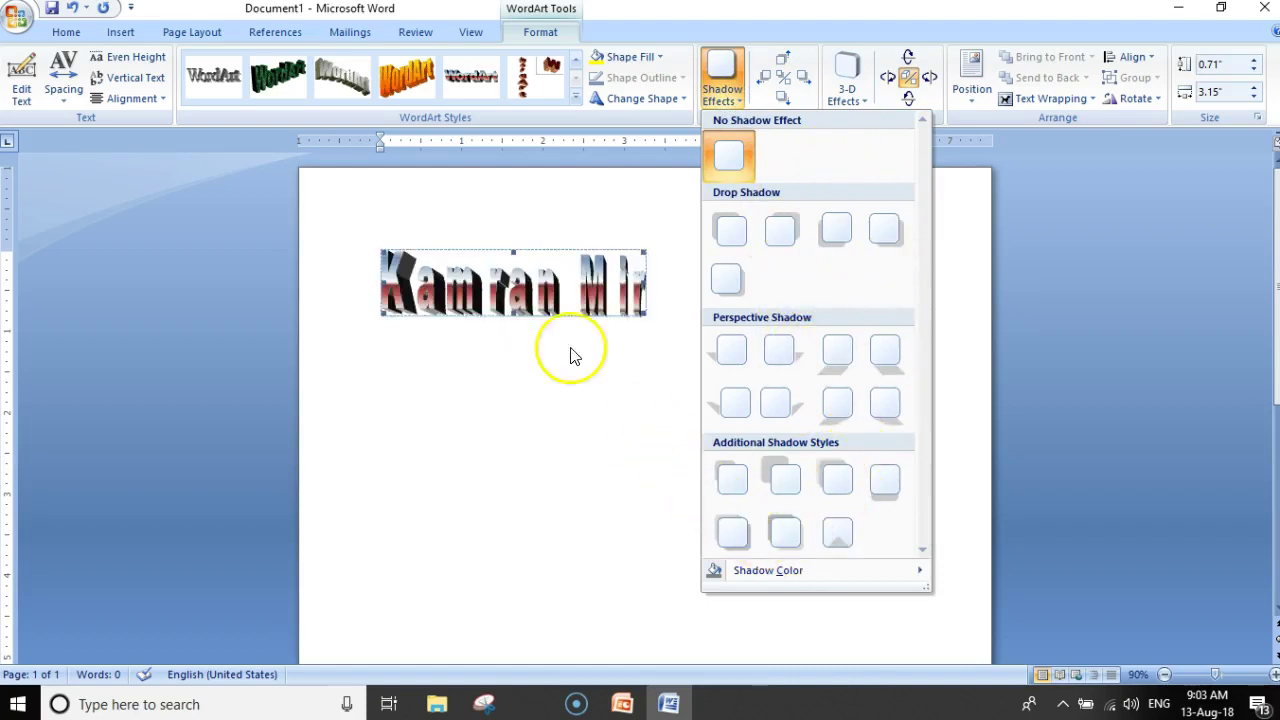
pyautogui.click(620, 300)
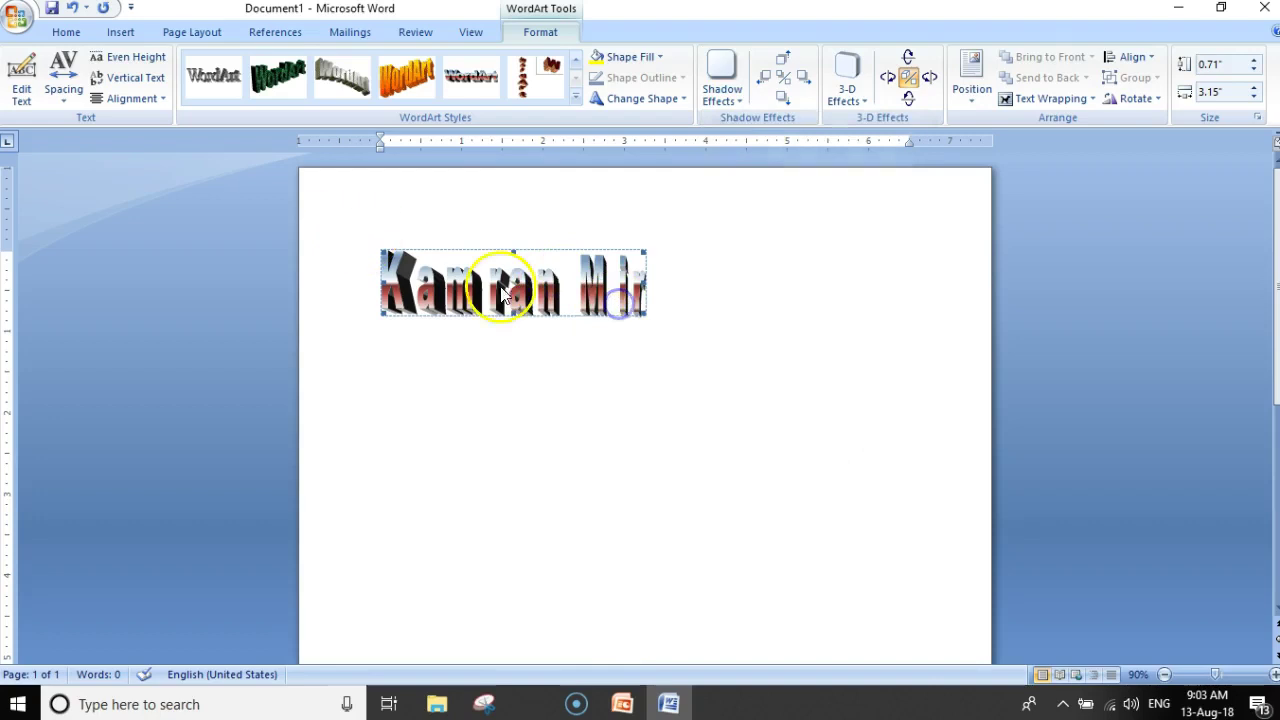
# Enlarge the name WordArt to 2.23 by 4.83 inches and give it a 3-D perspective.
pyautogui.moveTo(646, 315); pyautogui.dragTo(785, 440)
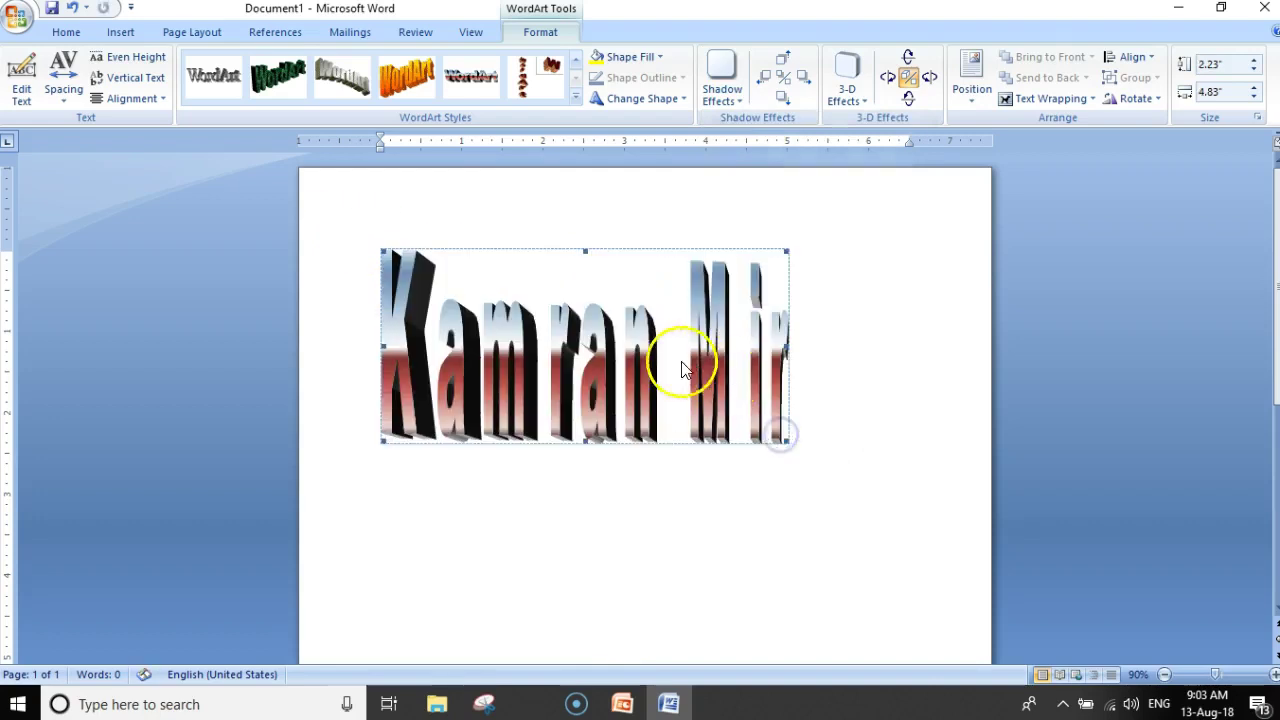
pyautogui.click(785, 354)
pyautogui.click(759, 366)
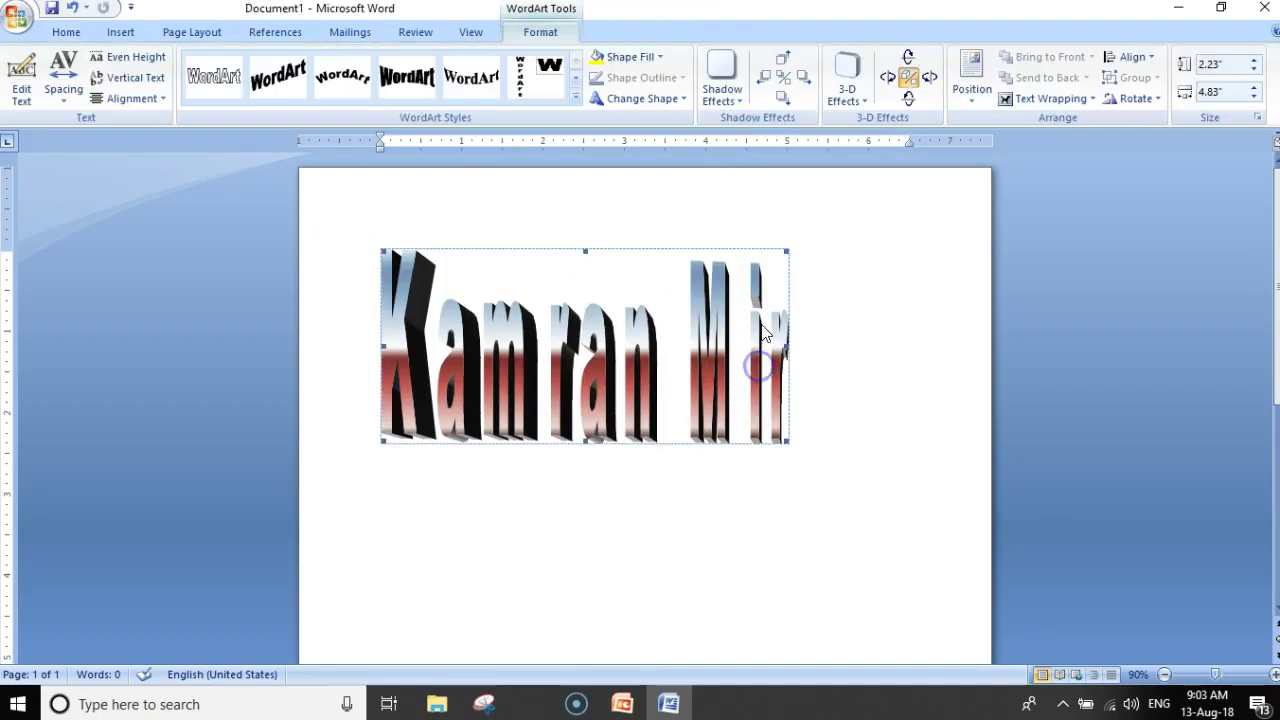
pyautogui.click(857, 101)
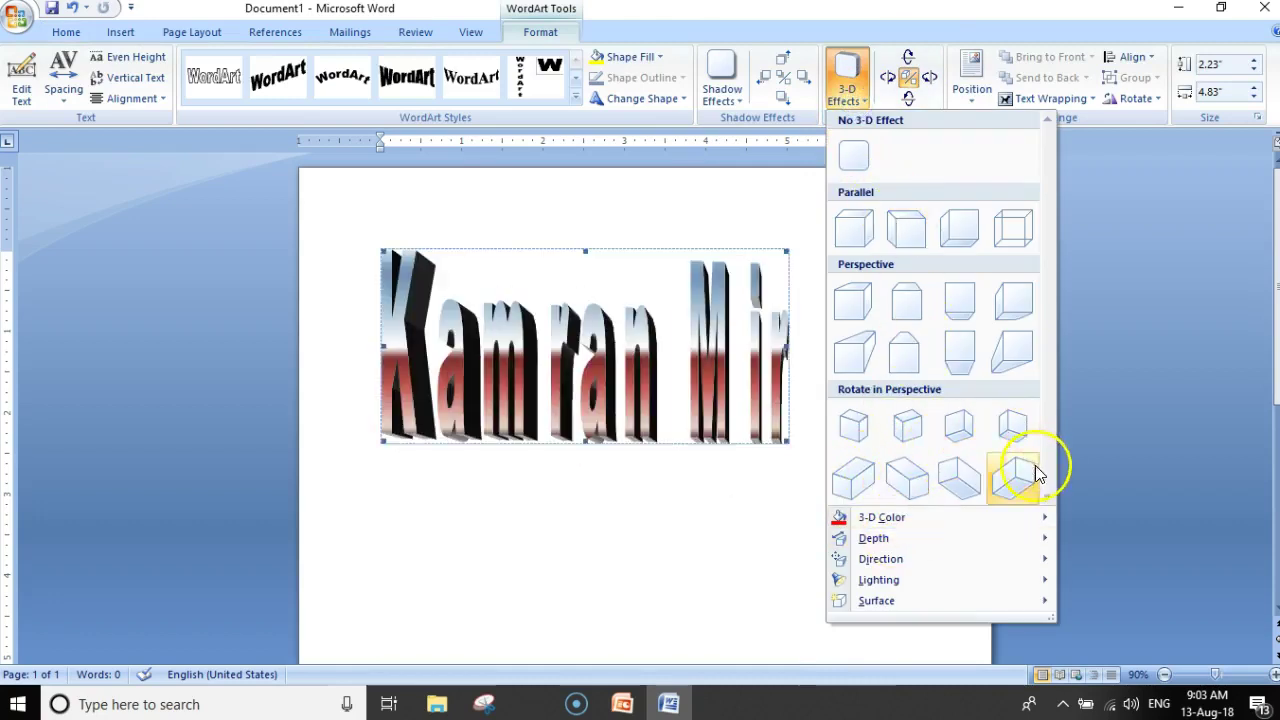
pyautogui.click(1016, 311)
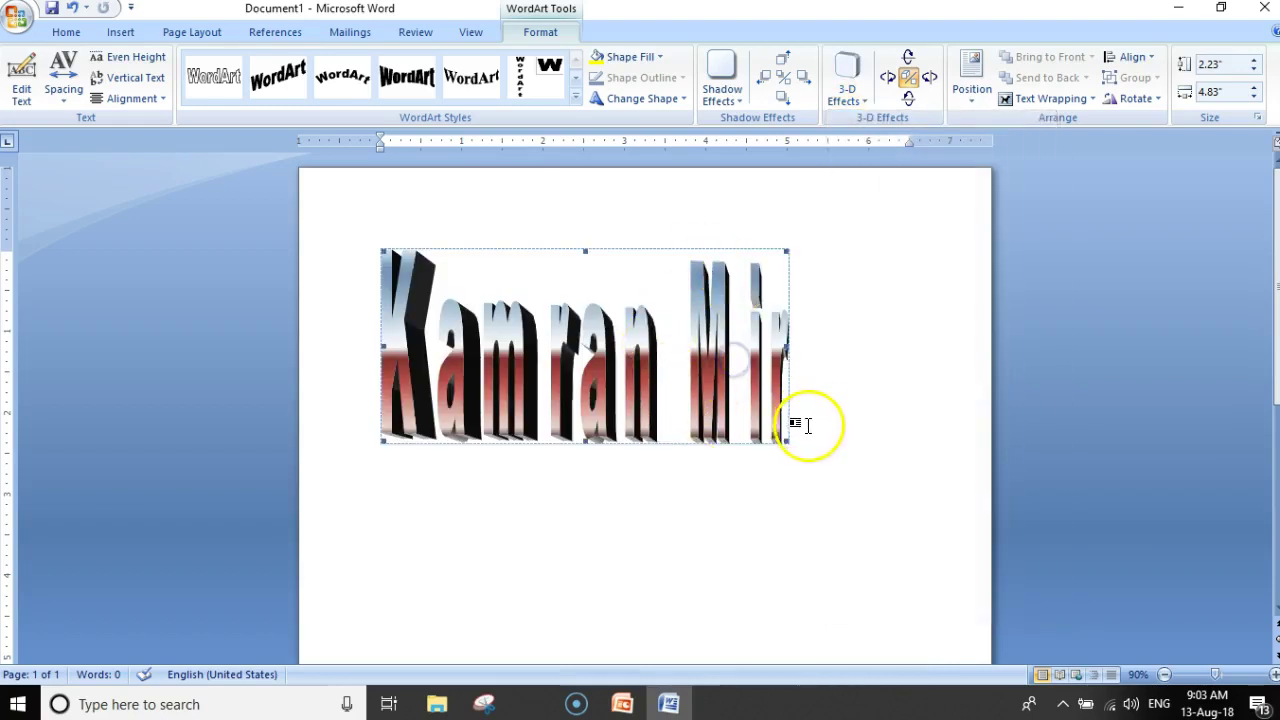
# Shrink the WordArt back down, then delete it from the page.
pyautogui.click(766, 386)
pyautogui.click(646, 297)
pyautogui.click(620, 310)
pyautogui.press('Delete')
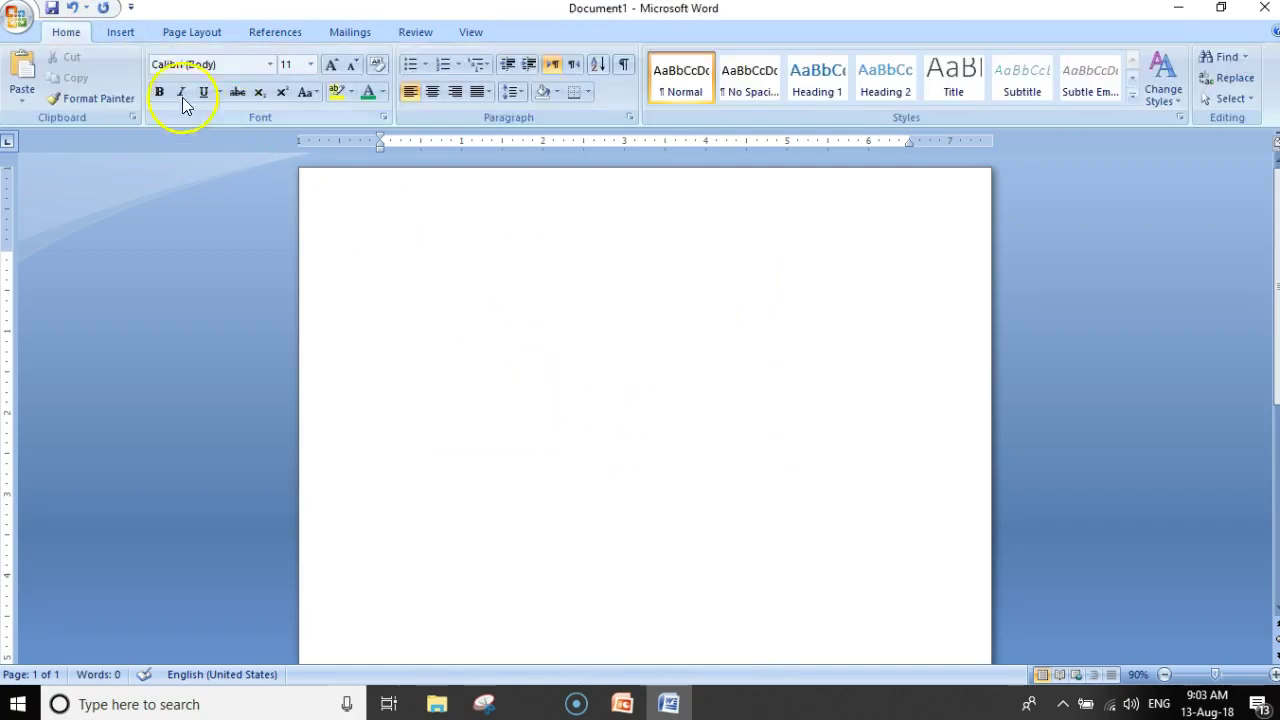
# Browse the WordArt styles without choosing one, then type and delete some stray test letters.
pyautogui.click(121, 32)
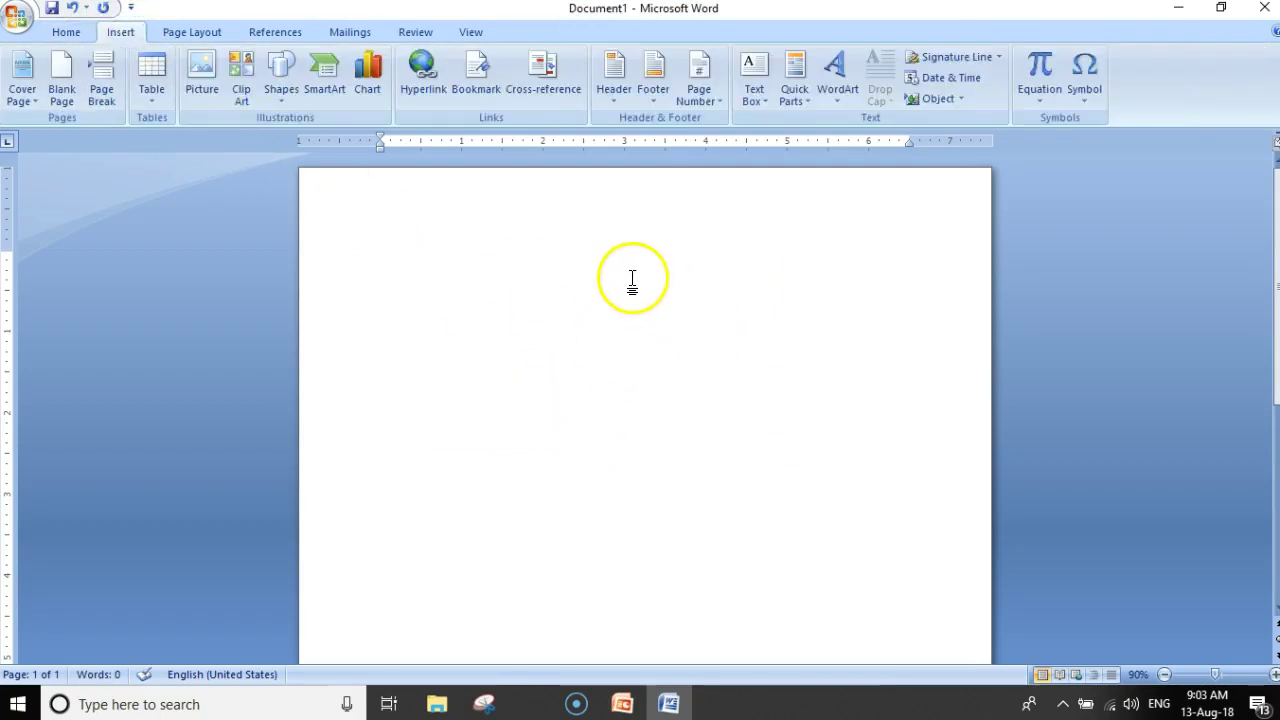
pyautogui.click(842, 102)
pyautogui.click(838, 95)
pyautogui.click(691, 289)
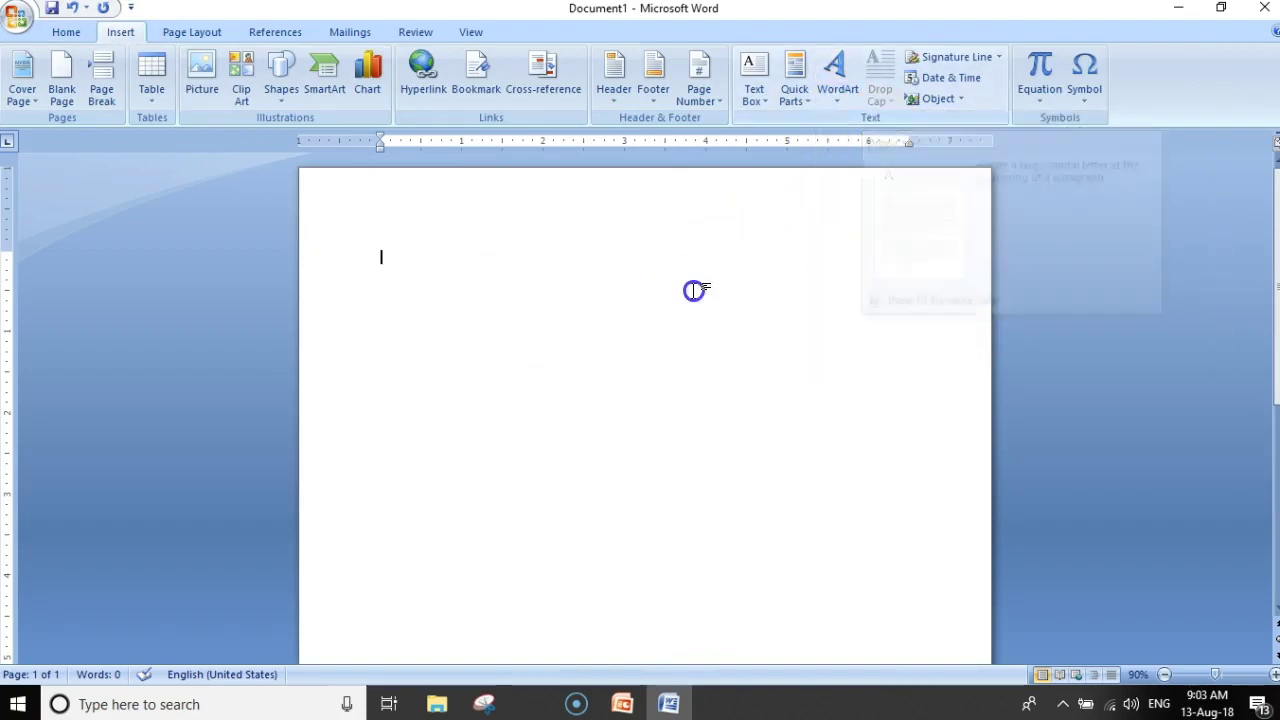
pyautogui.write('yhtht')
pyautogui.click(555, 263)
pyautogui.moveTo(555, 263); pyautogui.dragTo(357, 234)
pyautogui.press('Delete')
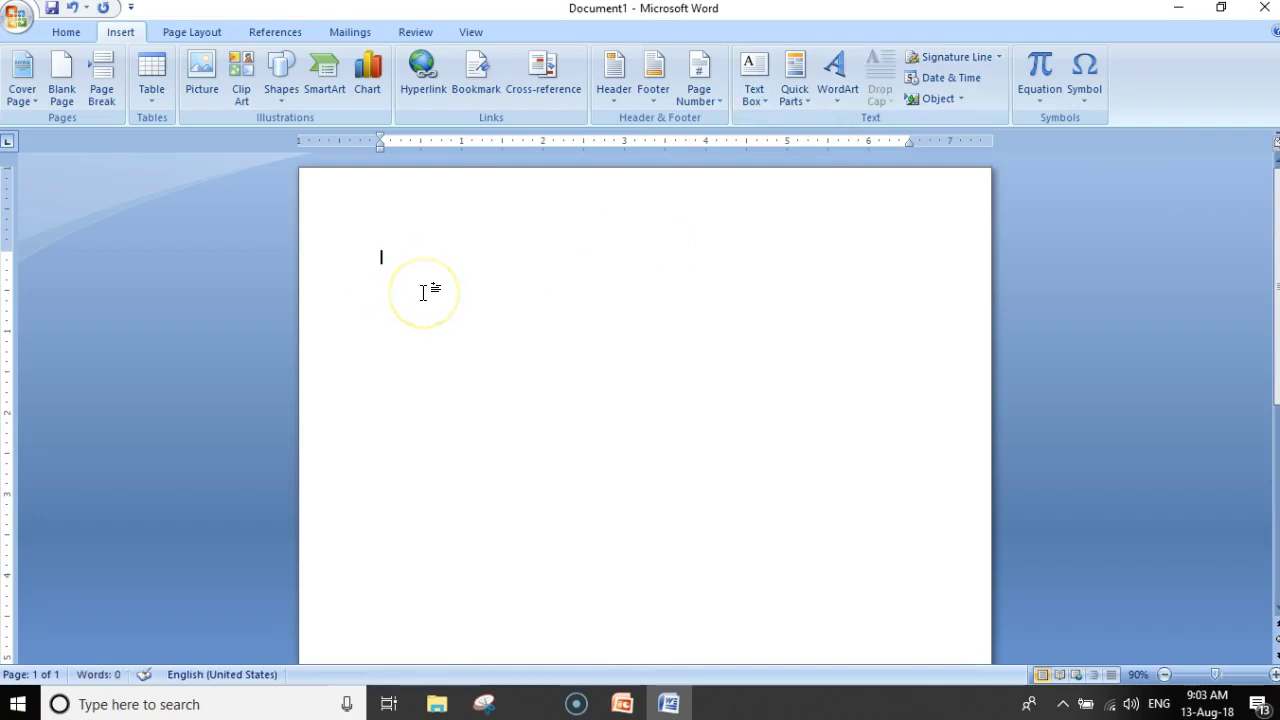
# Type 'A quick brown fox jumps over the lazy dog.' and grow it to 22 pt.
pyautogui.write('A')
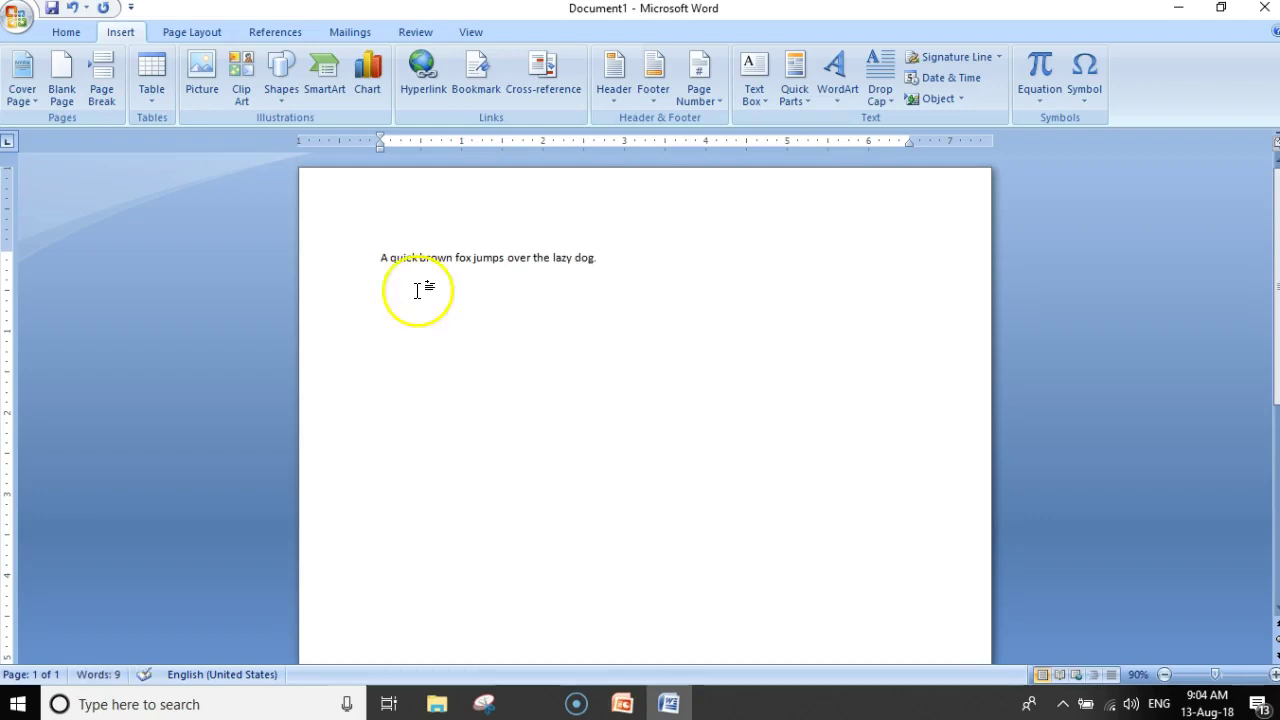
pyautogui.tripleClick(468, 259)
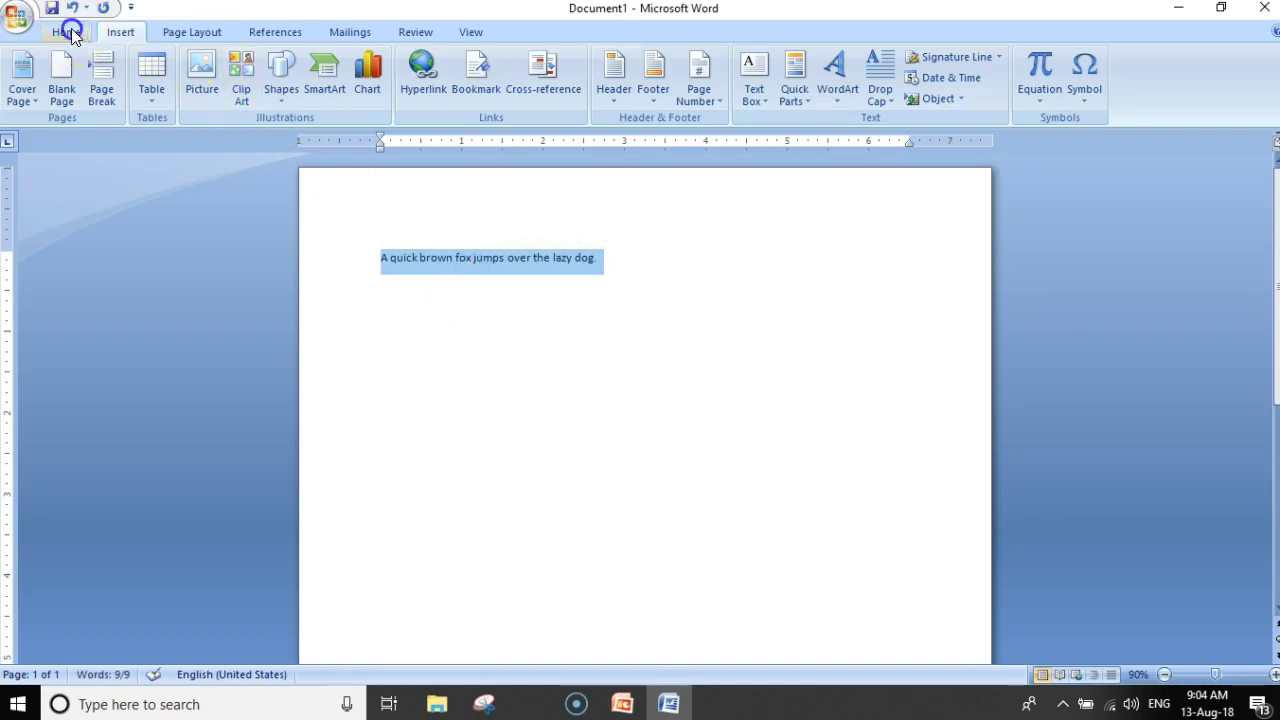
pyautogui.click(66, 32)
pyautogui.click(329, 74)
pyautogui.click(329, 74)
pyautogui.click(329, 74)
pyautogui.click(329, 74)
pyautogui.click(329, 74)
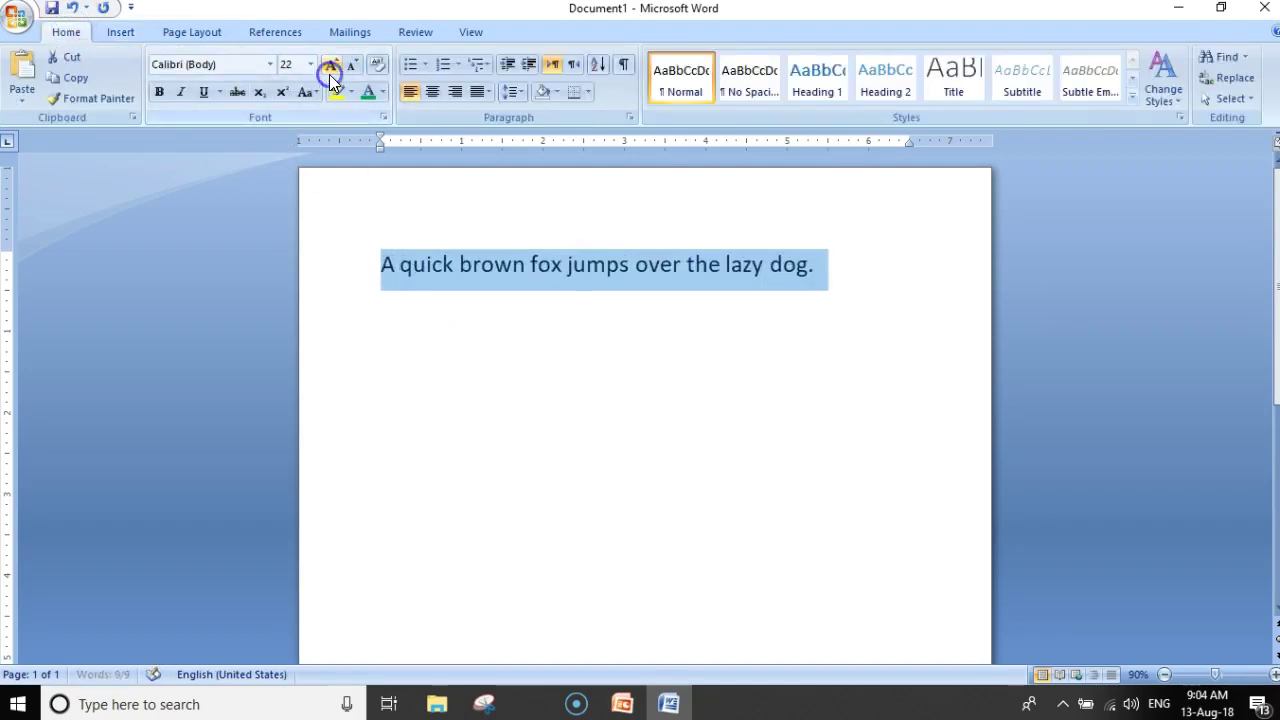
pyautogui.click(120, 32)
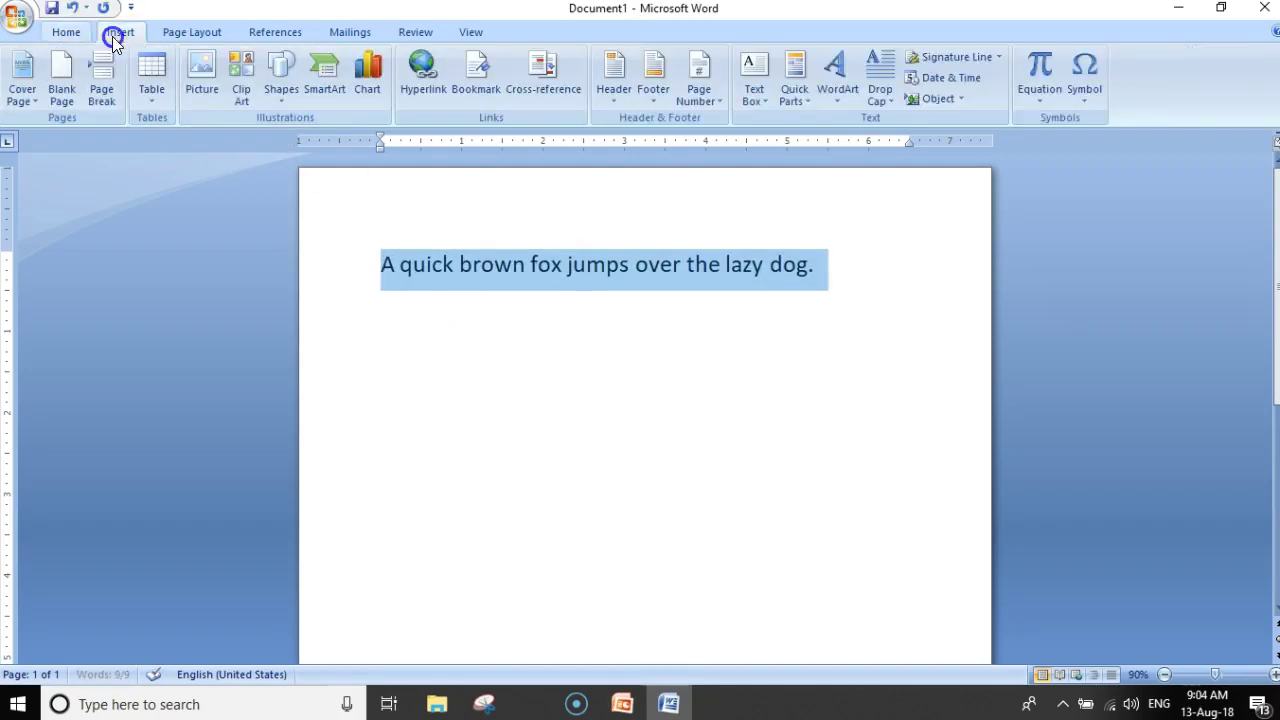
# Make the opening A a dropped capital, then retype the fox sentence on a new line below.
pyautogui.click(882, 97)
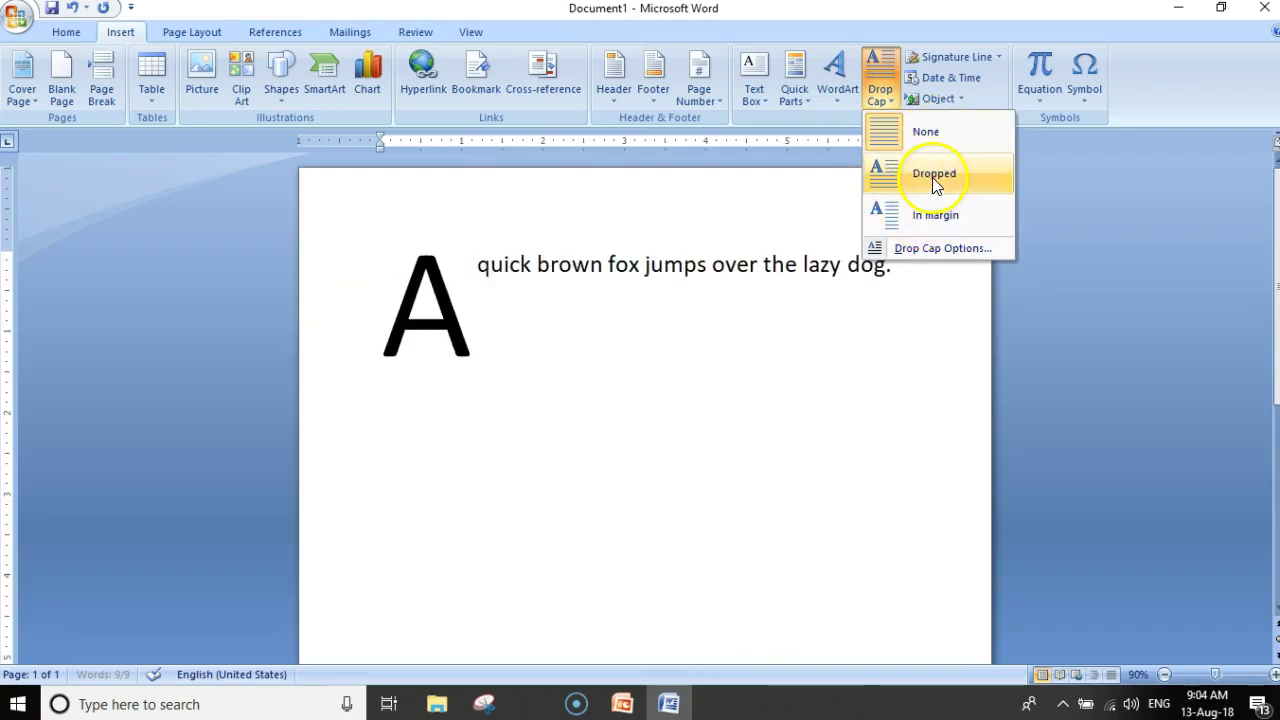
pyautogui.click(935, 176)
pyautogui.click(685, 268)
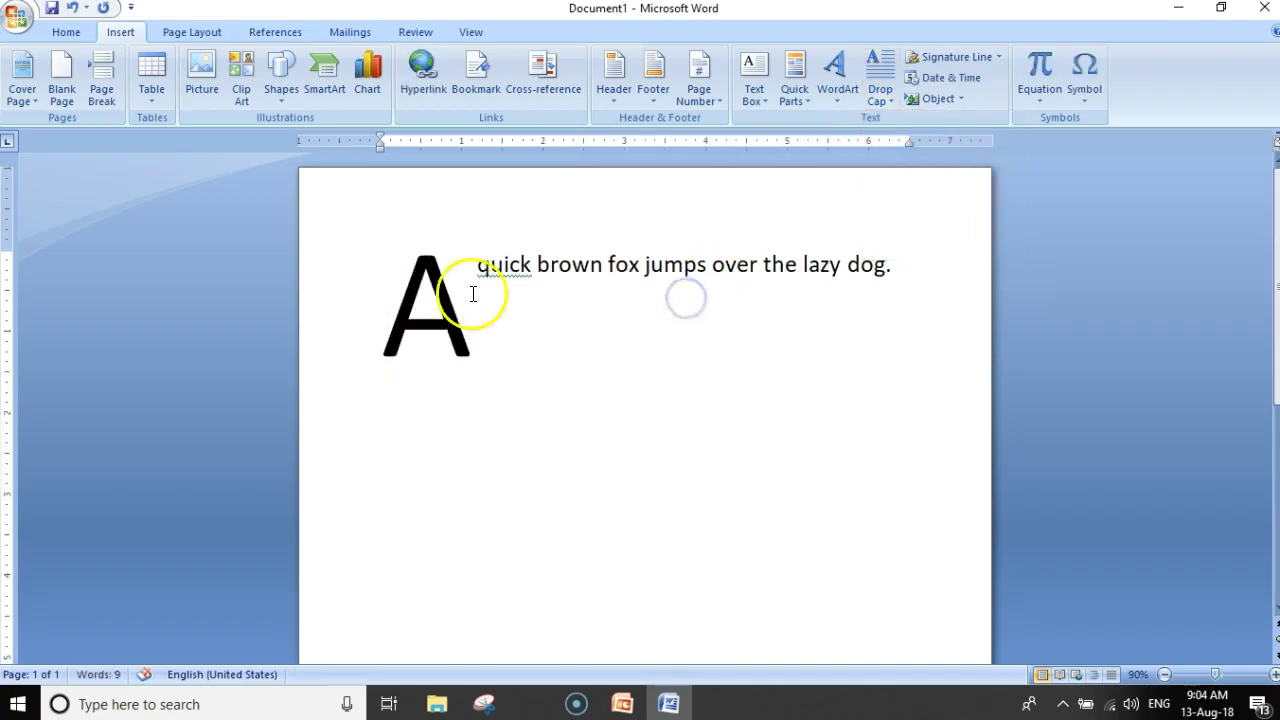
pyautogui.click(893, 270)
pyautogui.press('Return')
pyautogui.write('A quick brown fo')
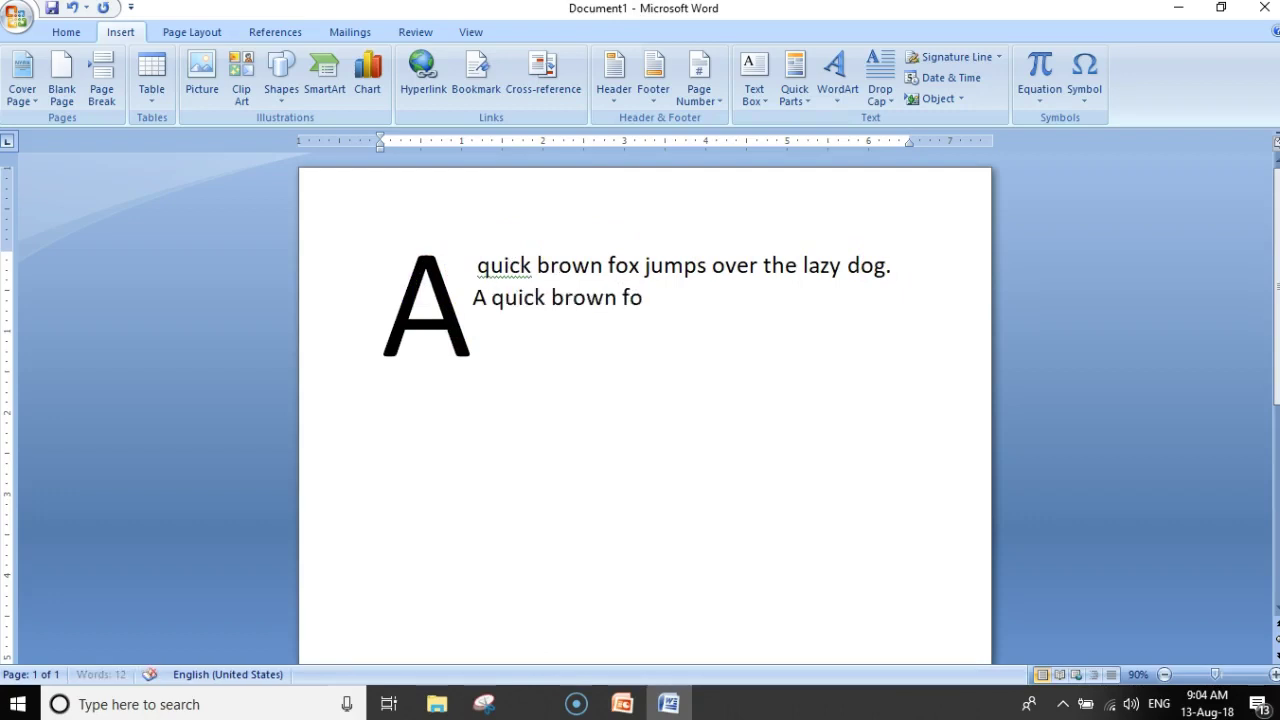
pyautogui.write(' e')
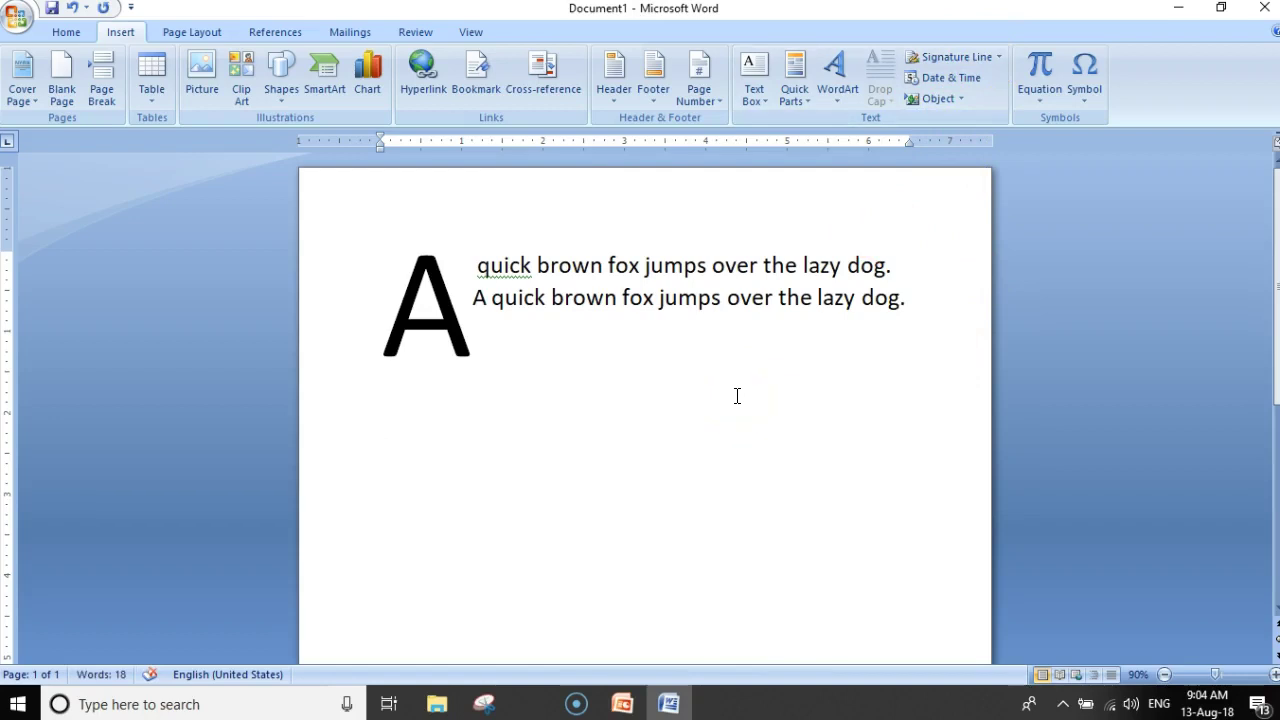
pyautogui.scroll(-2, 737, 396)
pyautogui.scroll(2, 737, 394)
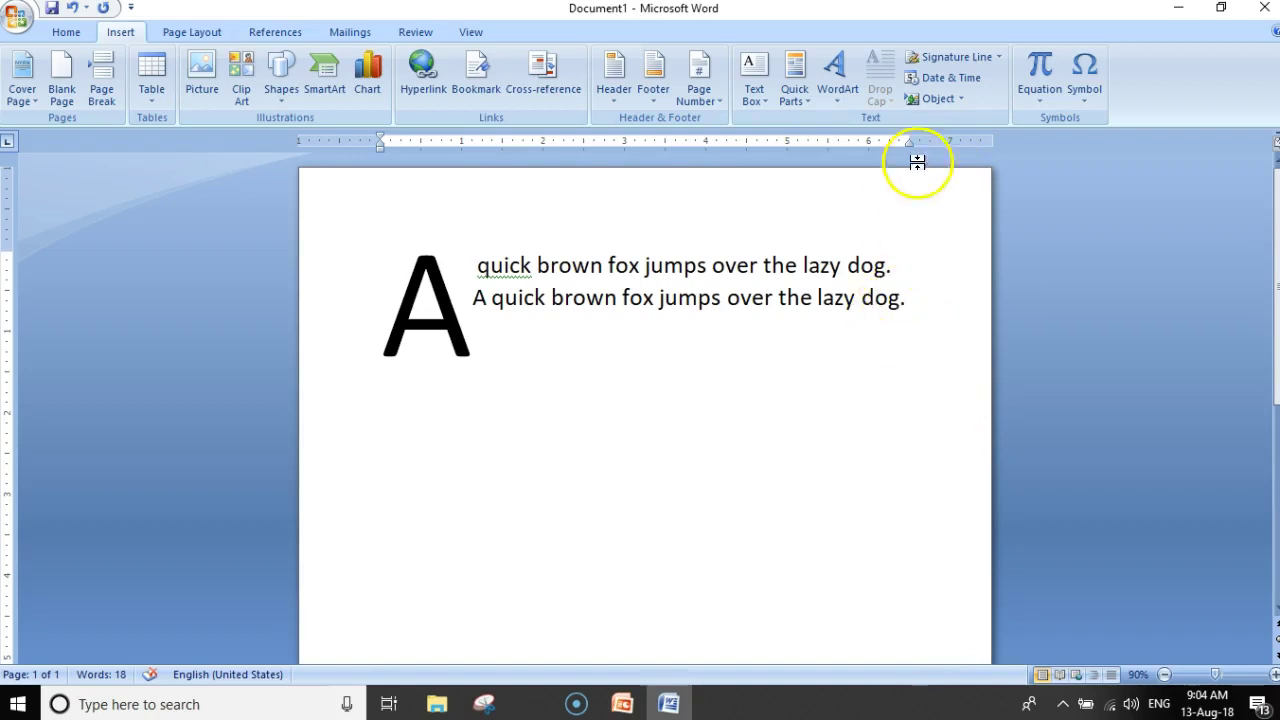
# Add a signature line and enter the signer's name, title Assistant Director (IT) and e-mail address.
pyautogui.click(988, 60)
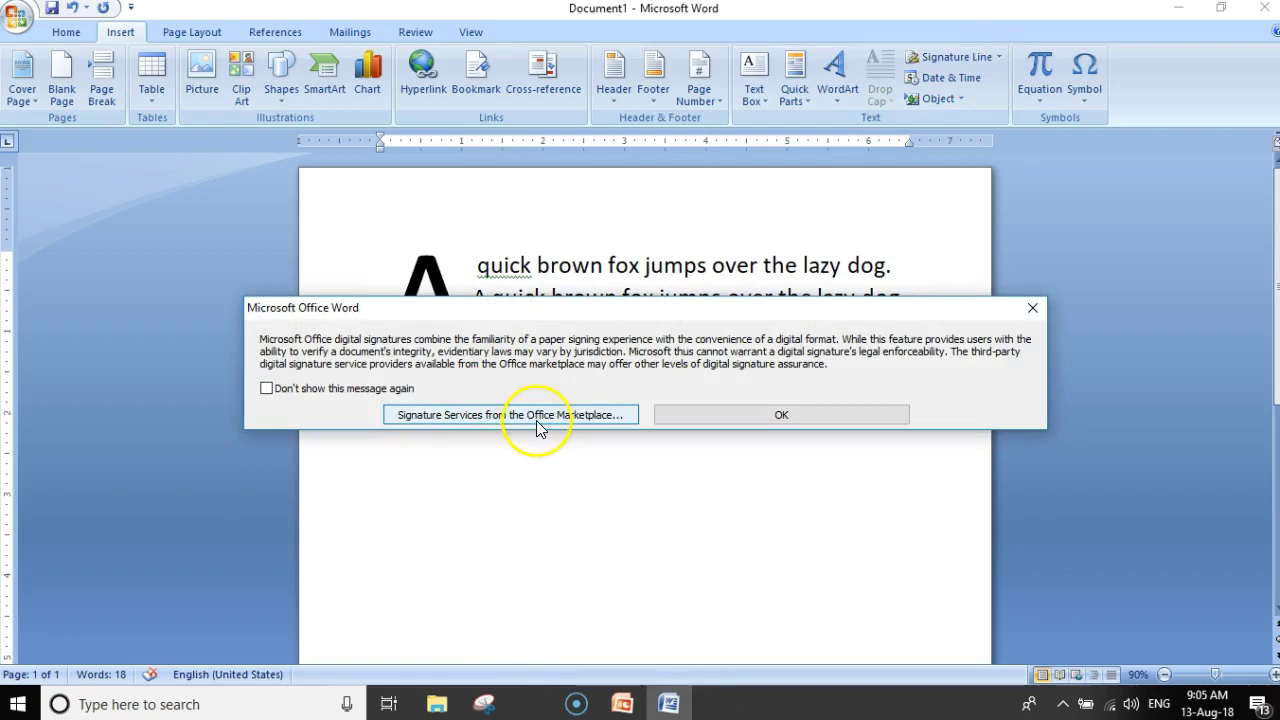
pyautogui.click(731, 412)
pyautogui.moveTo(614, 214); pyautogui.dragTo(812, 300)
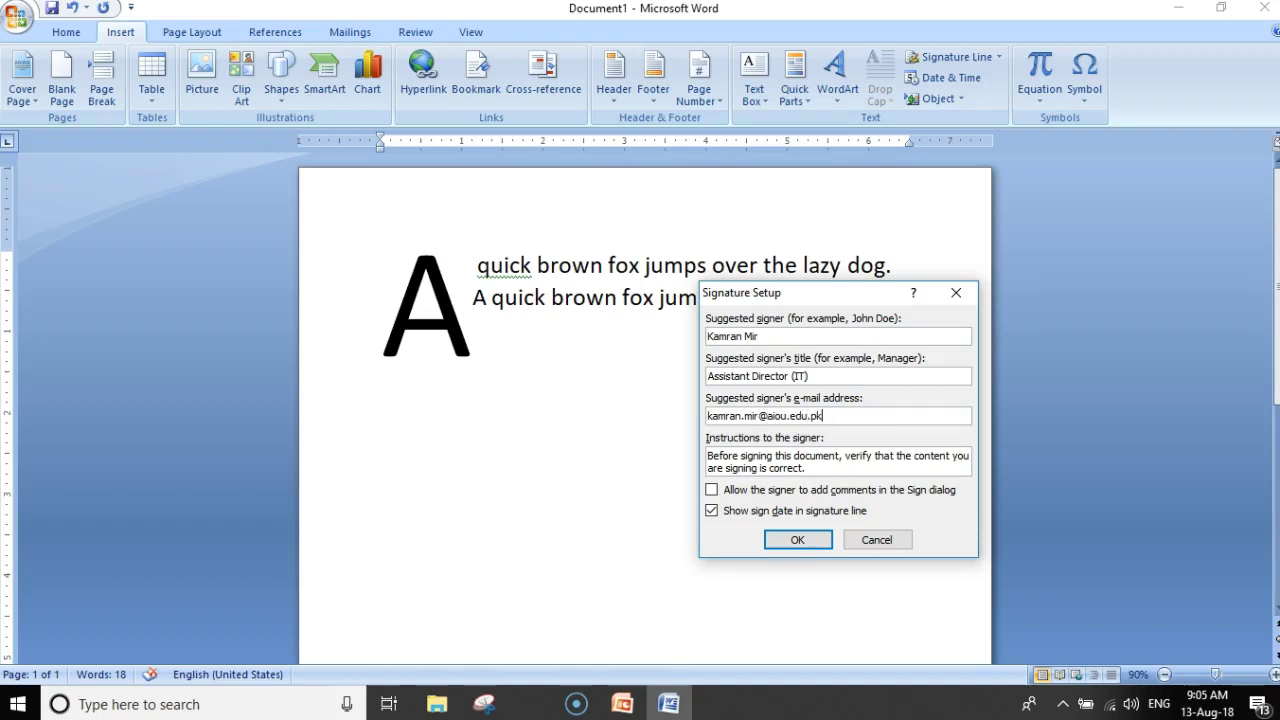
# Insert the signature line and choose Sign from its right-click menu.
pyautogui.click(797, 539)
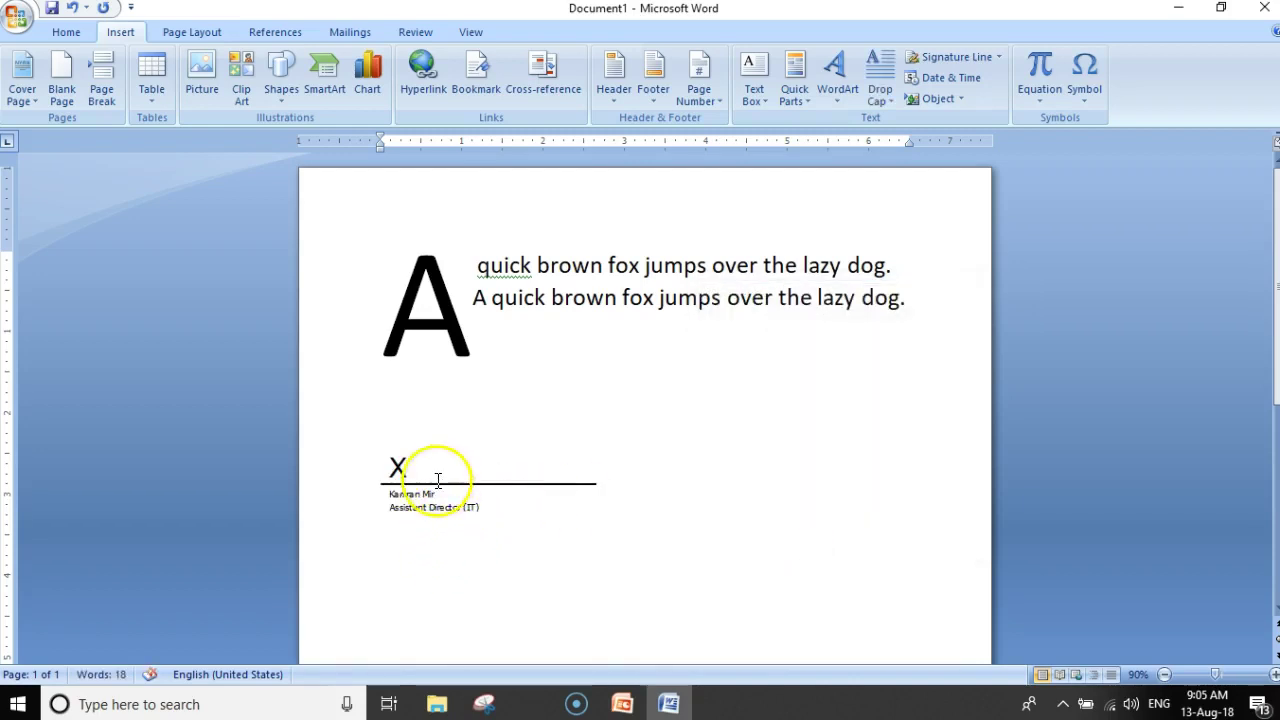
pyautogui.click(443, 462)
pyautogui.rightClick(443, 465)
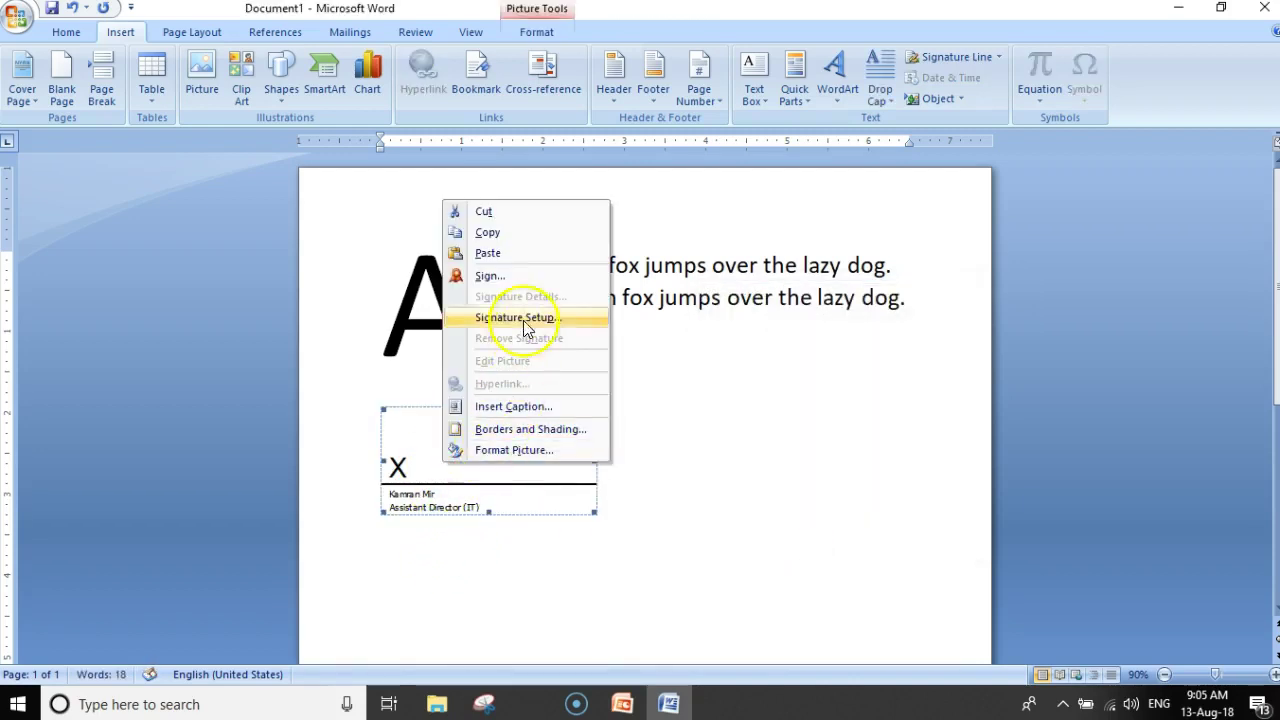
pyautogui.click(512, 276)
pyautogui.click(685, 410)
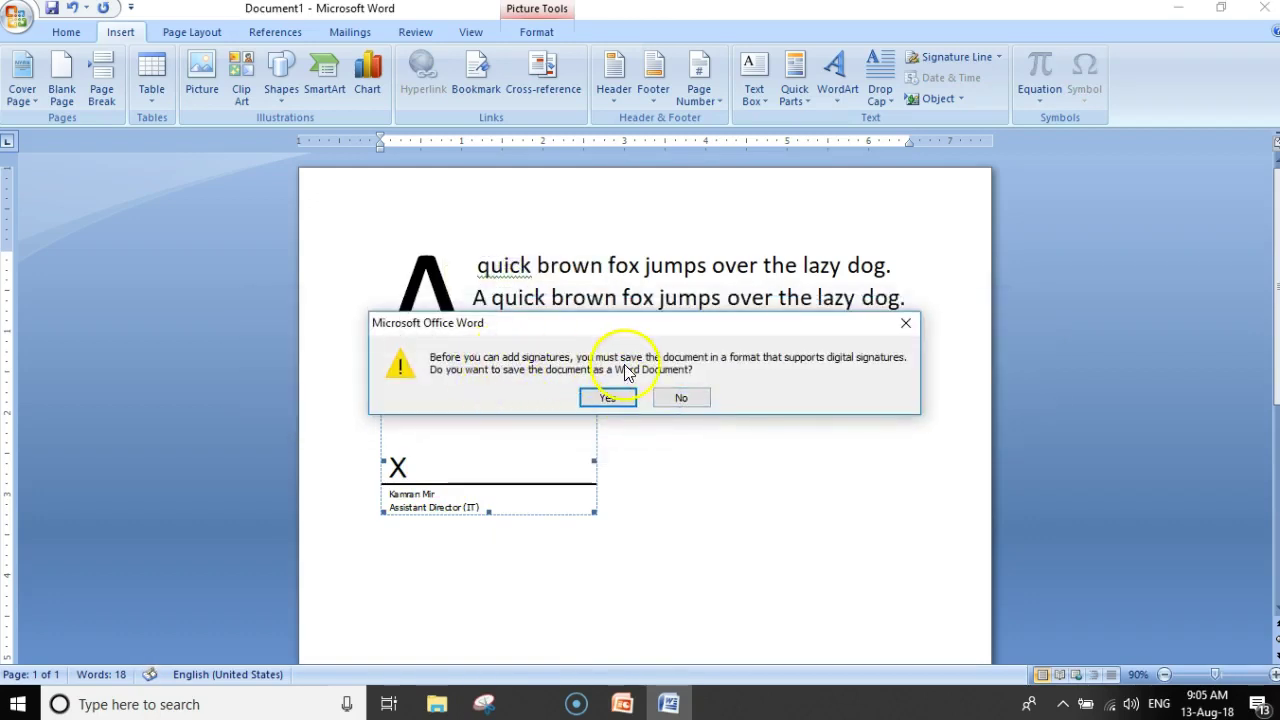
# Save the document to the Desktop as a Word document named Lecture5.
pyautogui.click(618, 397)
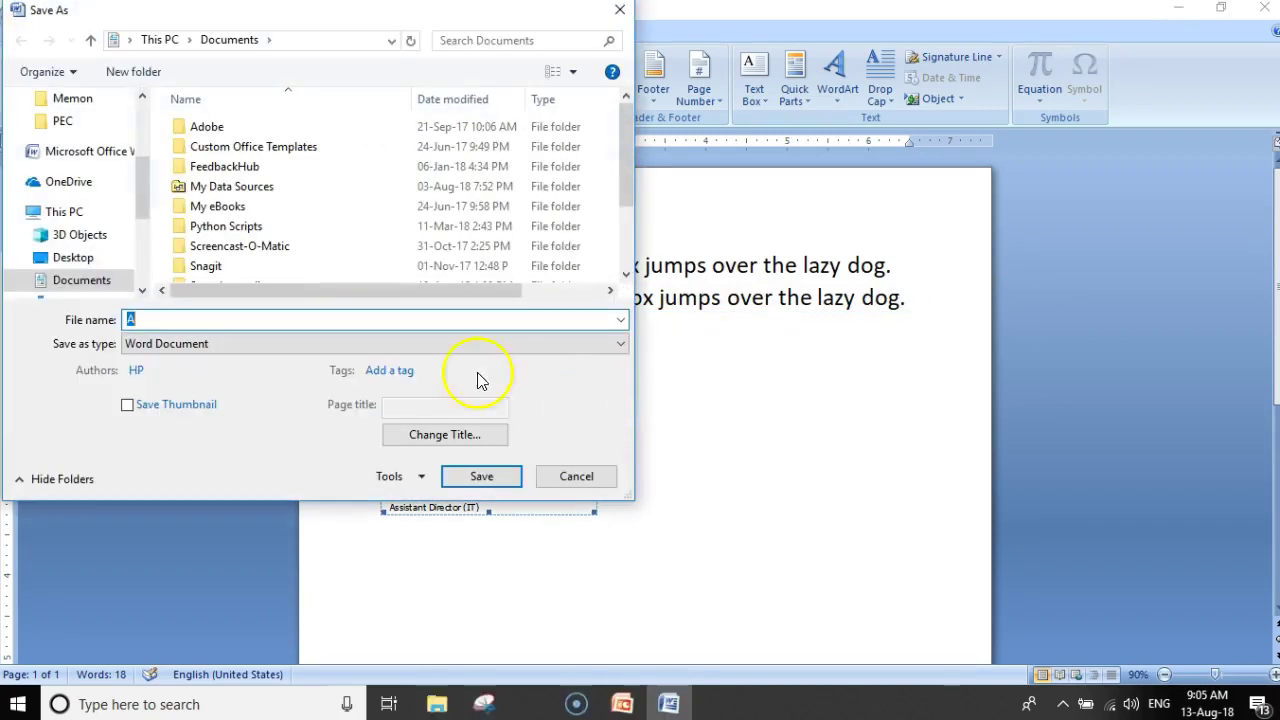
pyautogui.click(88, 257)
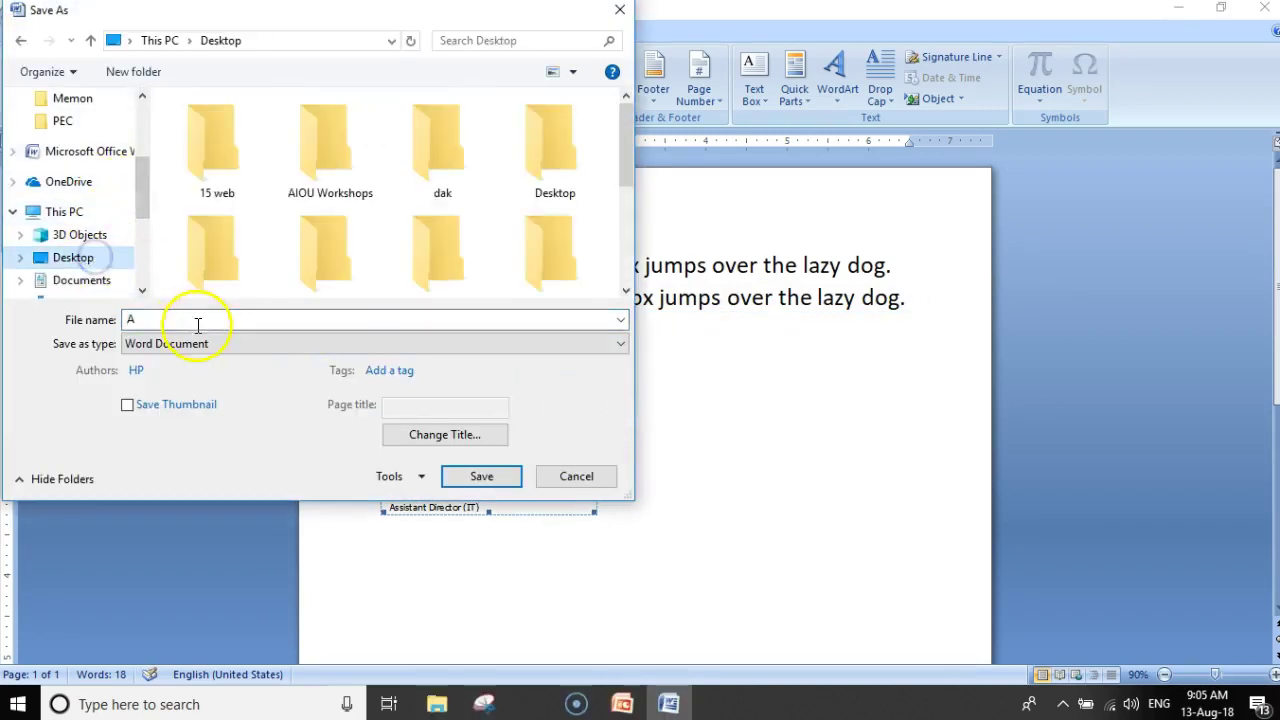
pyautogui.write('Lecture')
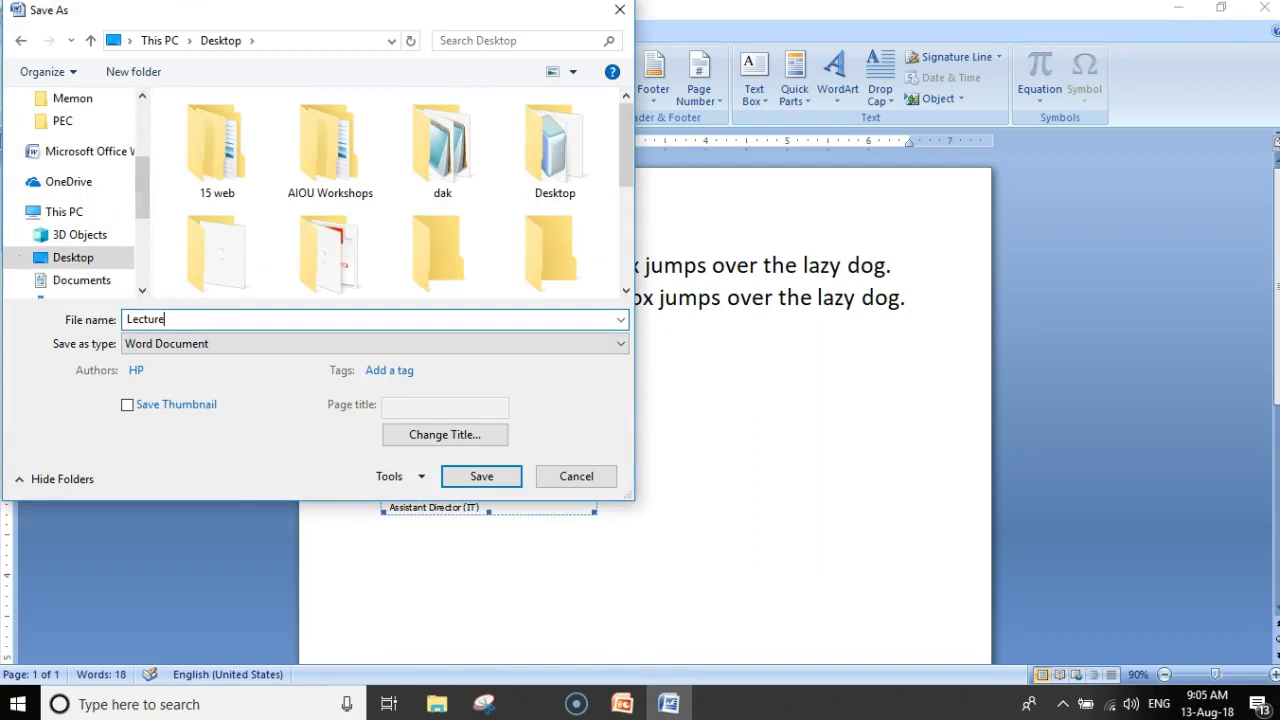
pyautogui.write('5')
pyautogui.press('Return')
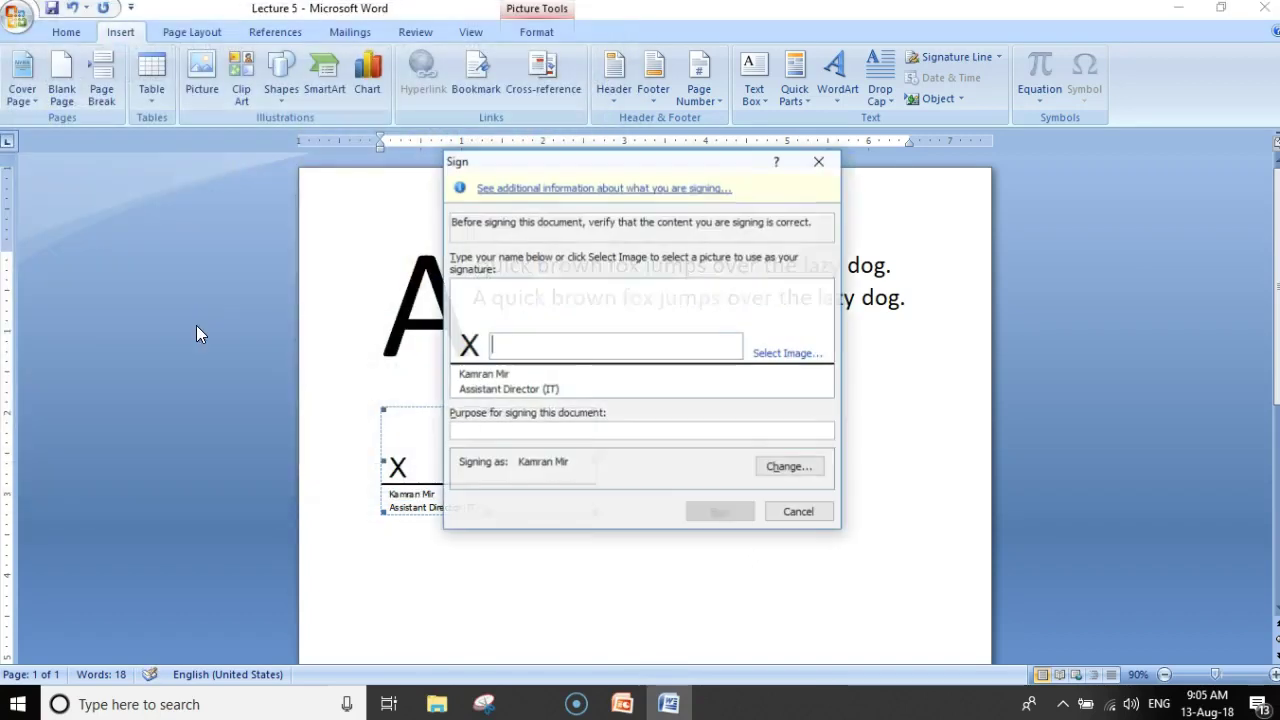
# Sign the line using the Universalism Quran picture as the signature image.
pyautogui.moveTo(614, 167); pyautogui.dragTo(898, 137)
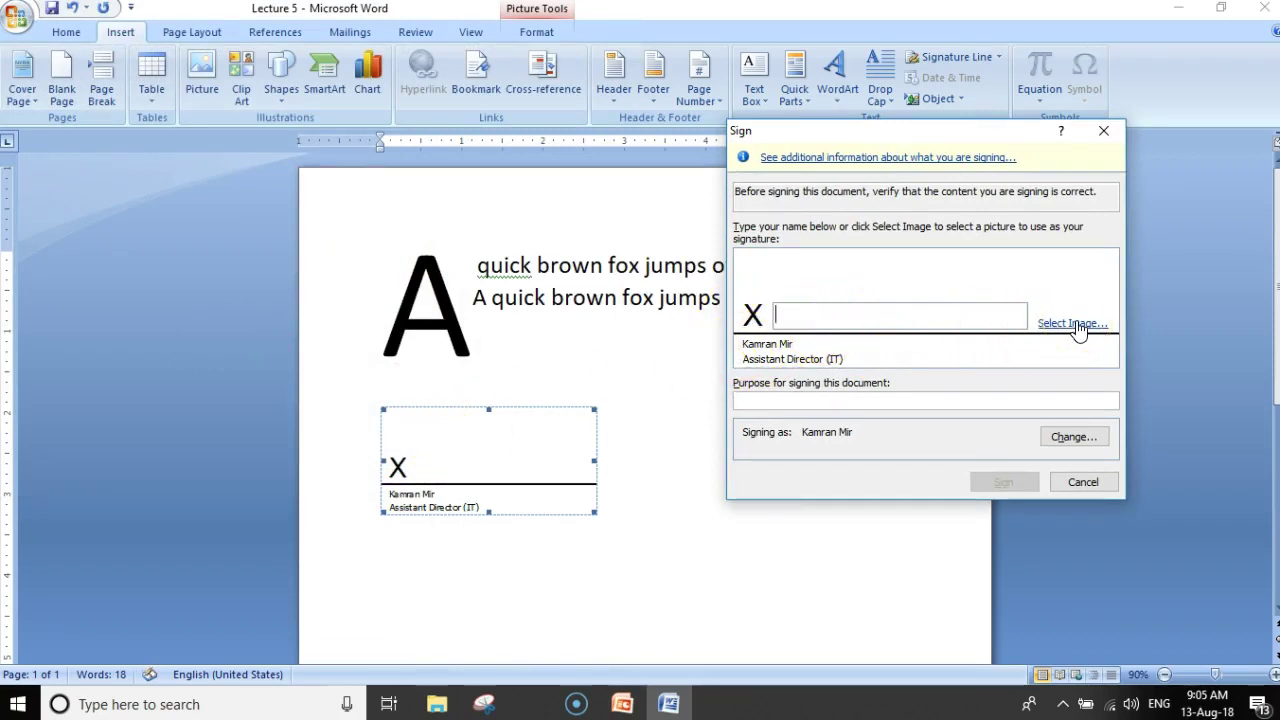
pyautogui.click(1076, 324)
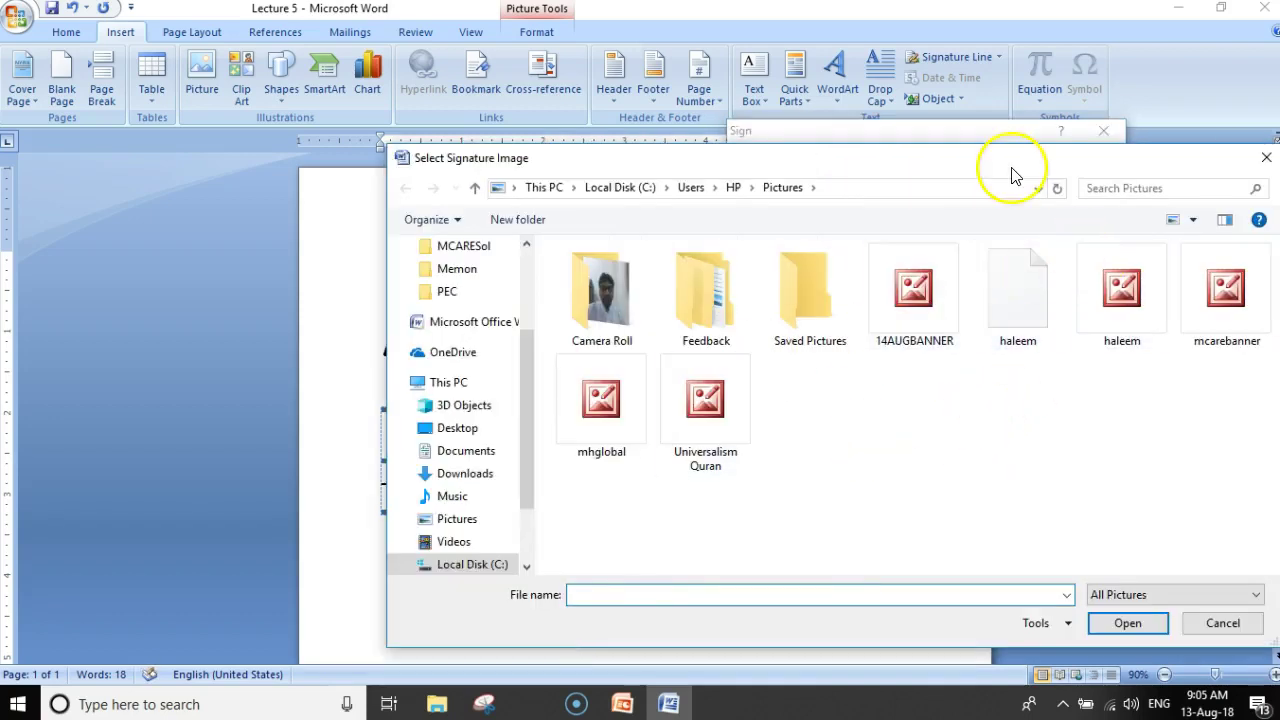
pyautogui.moveTo(1006, 166); pyautogui.dragTo(894, 134)
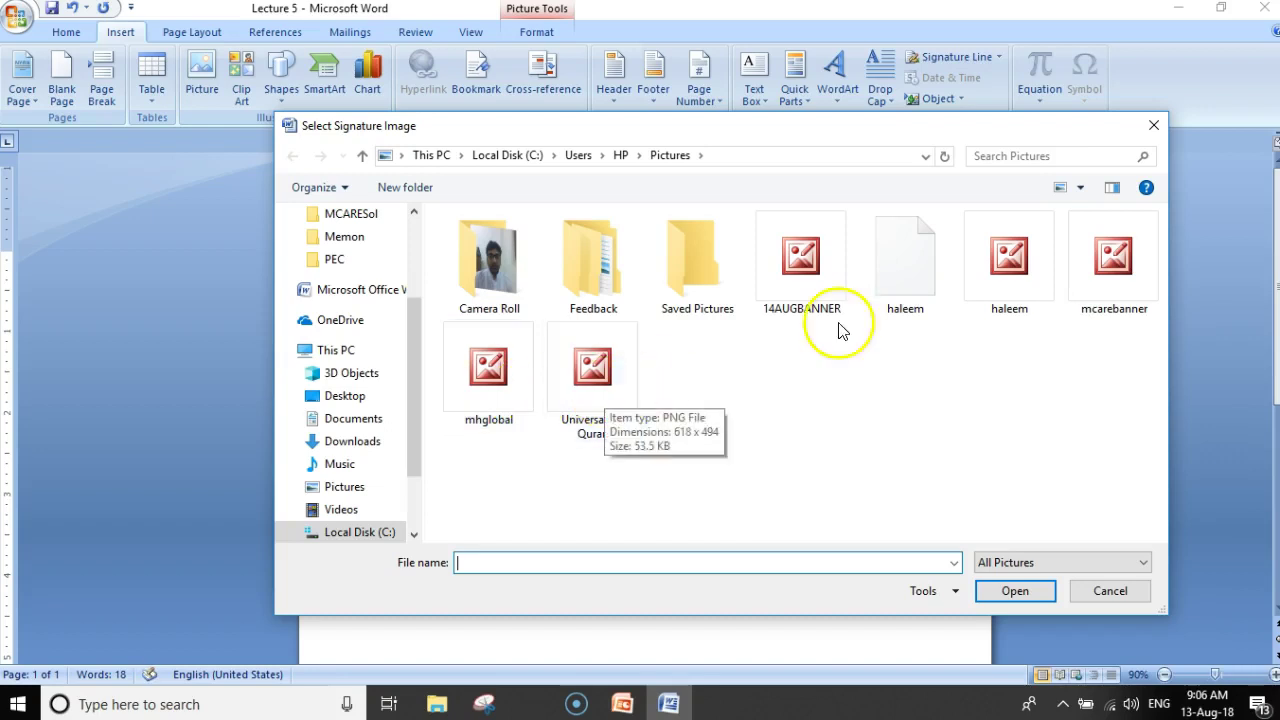
pyautogui.doubleClick(618, 395)
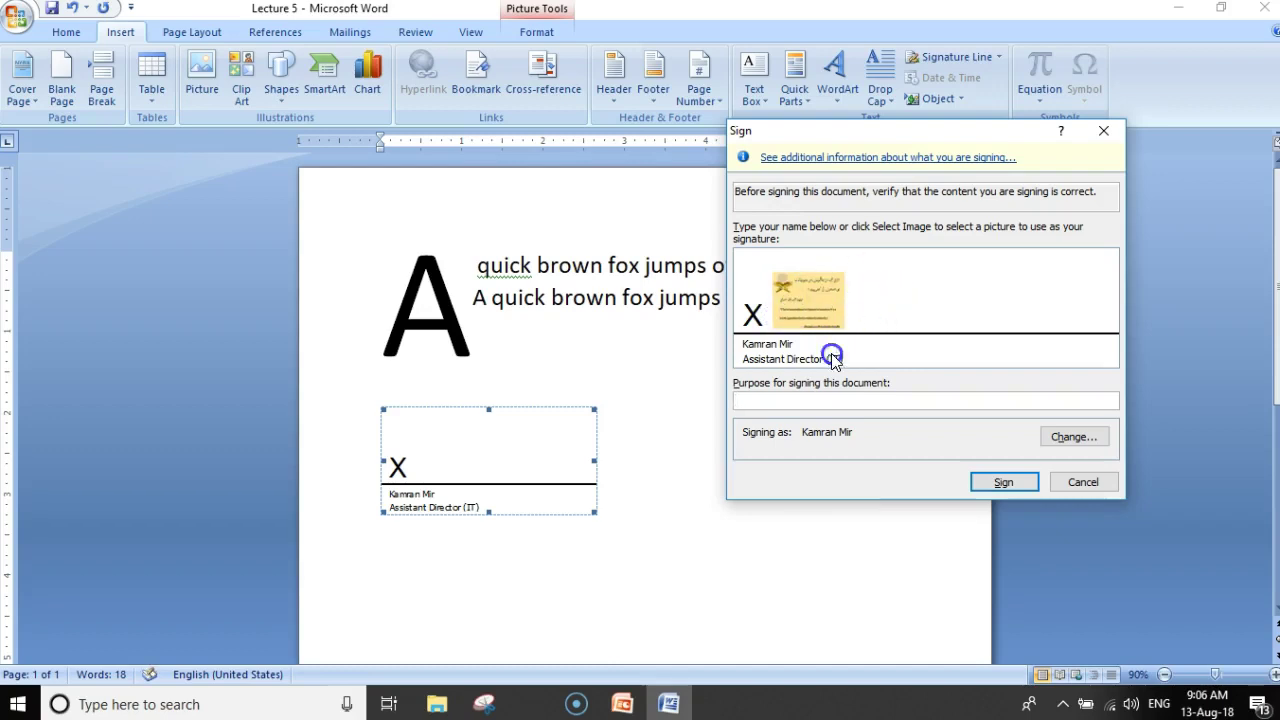
pyautogui.click(1002, 481)
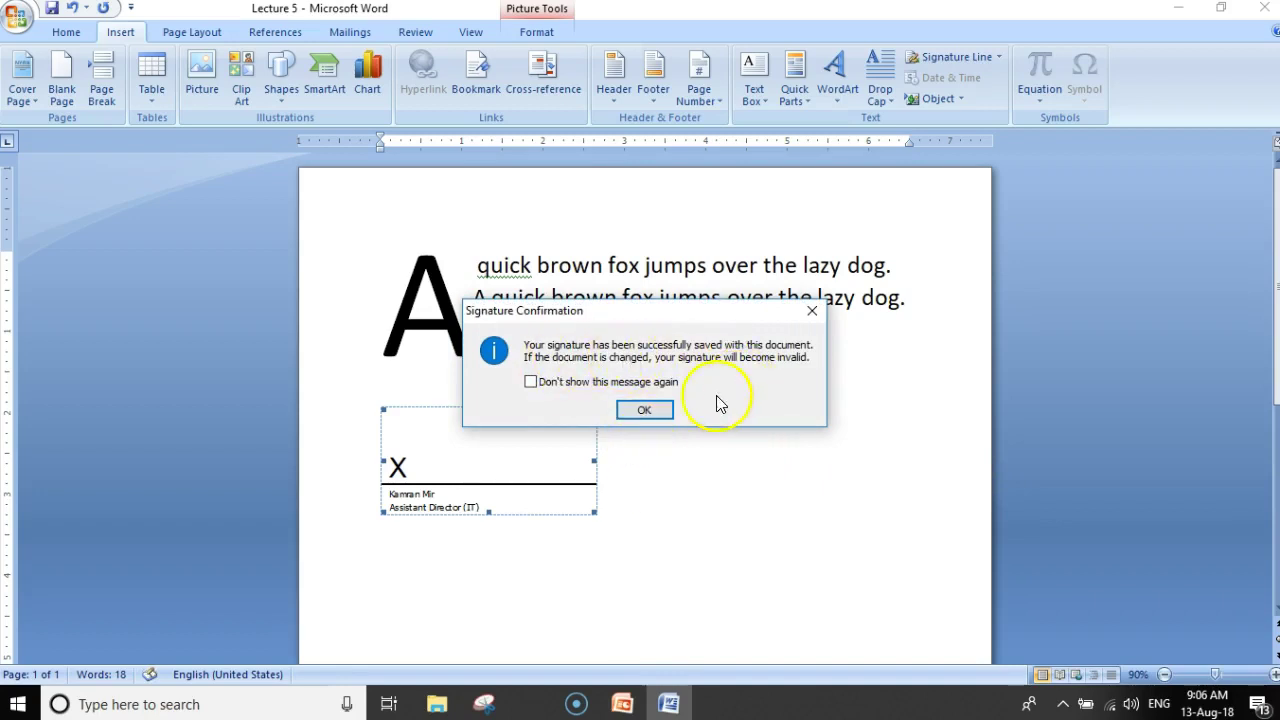
# Dismiss the signature confirmation and close the Signatures pane.
pyautogui.click(645, 414)
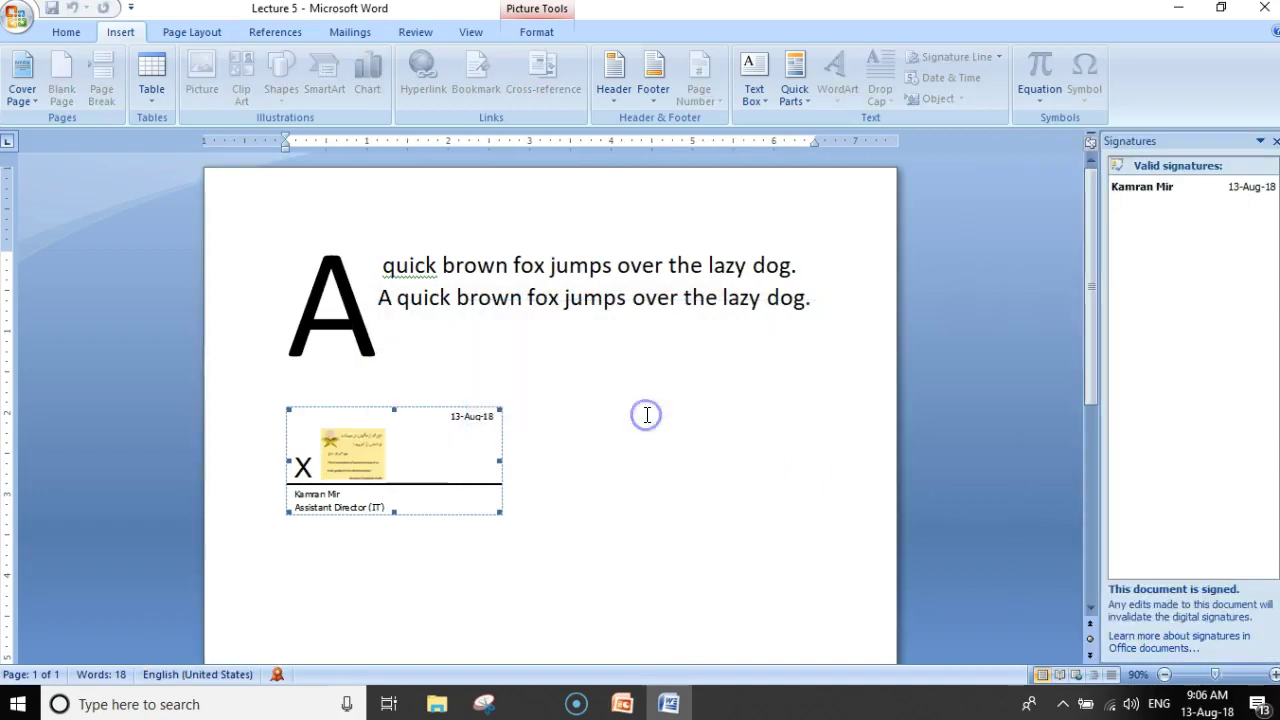
pyautogui.moveTo(1245, 195)
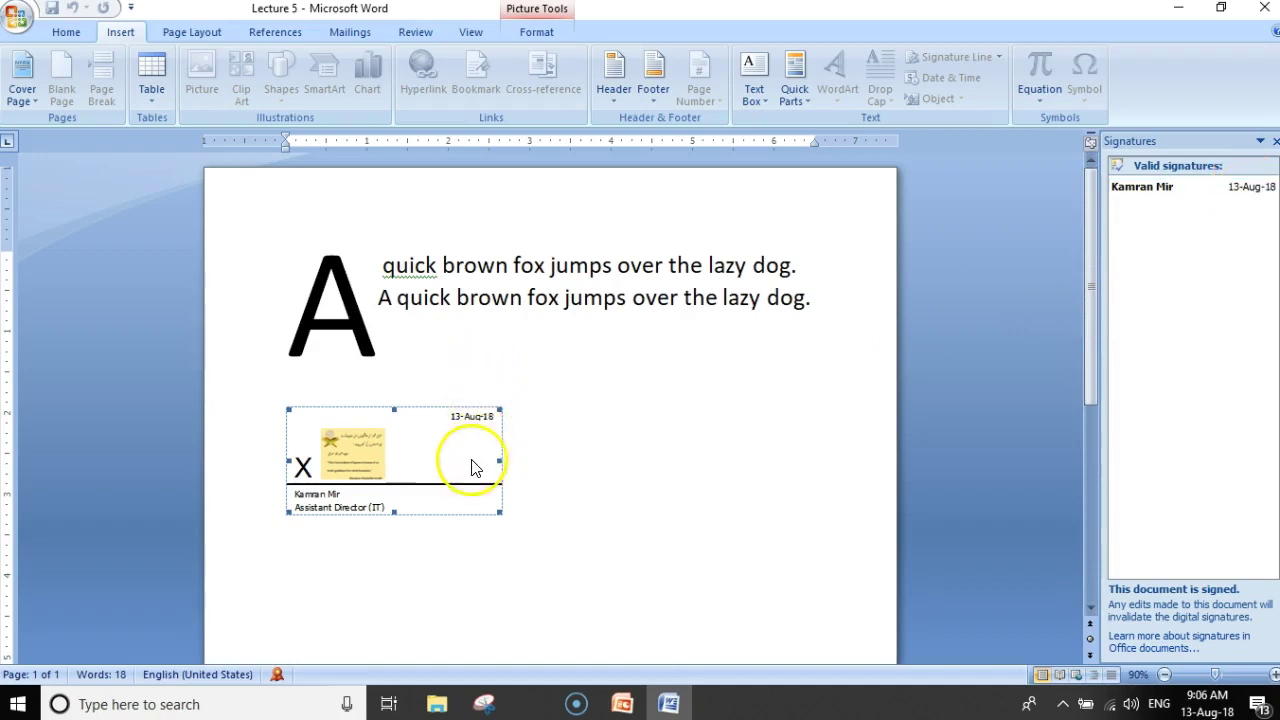
pyautogui.click(534, 516)
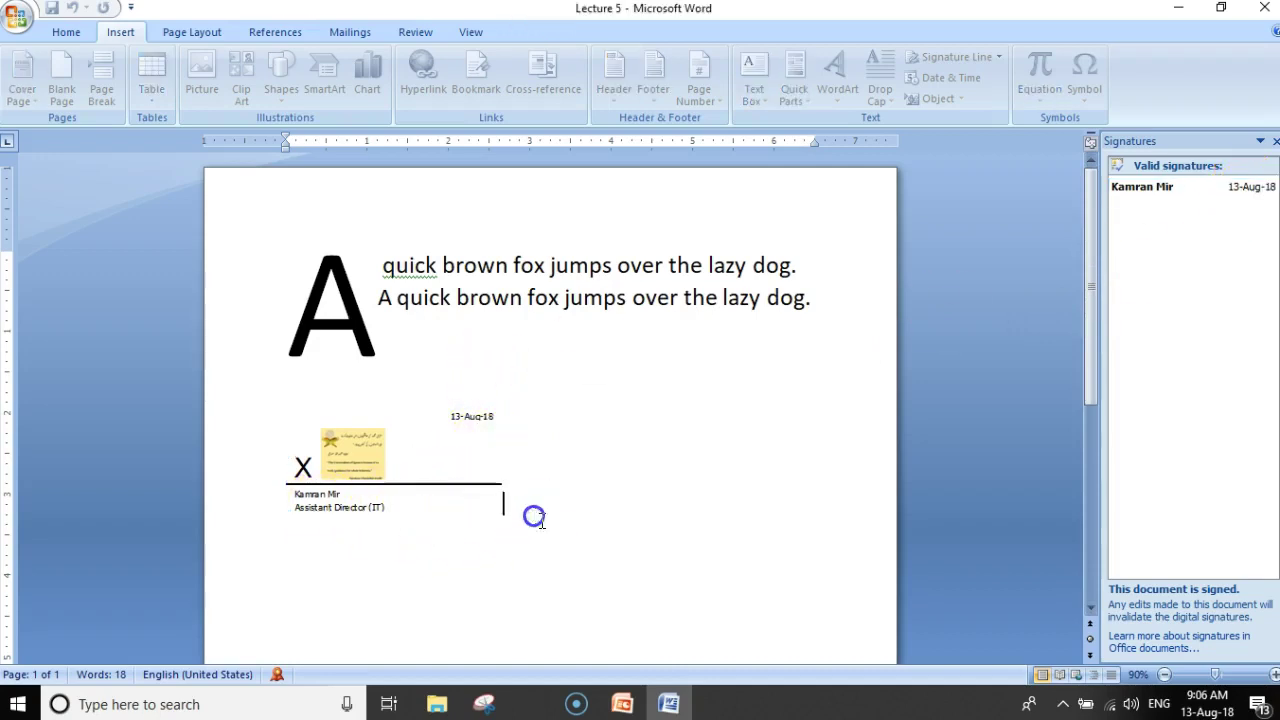
pyautogui.click(414, 421)
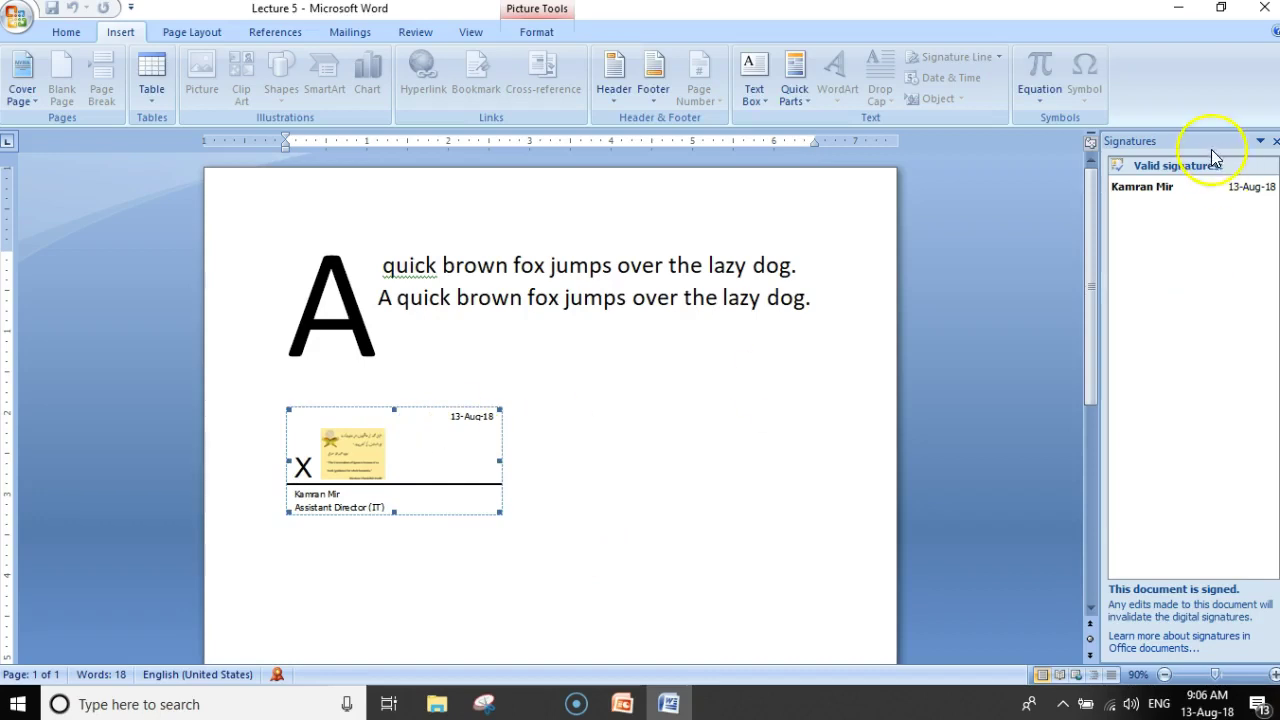
pyautogui.click(1270, 152)
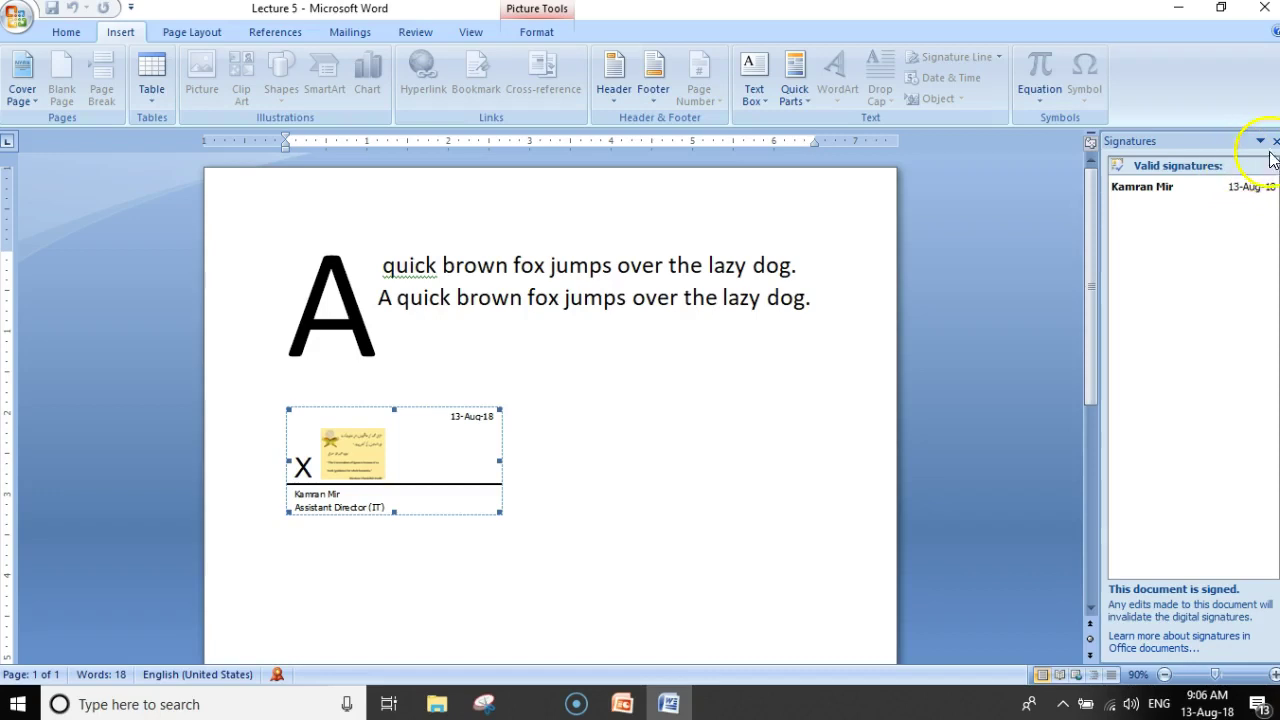
pyautogui.click(1274, 143)
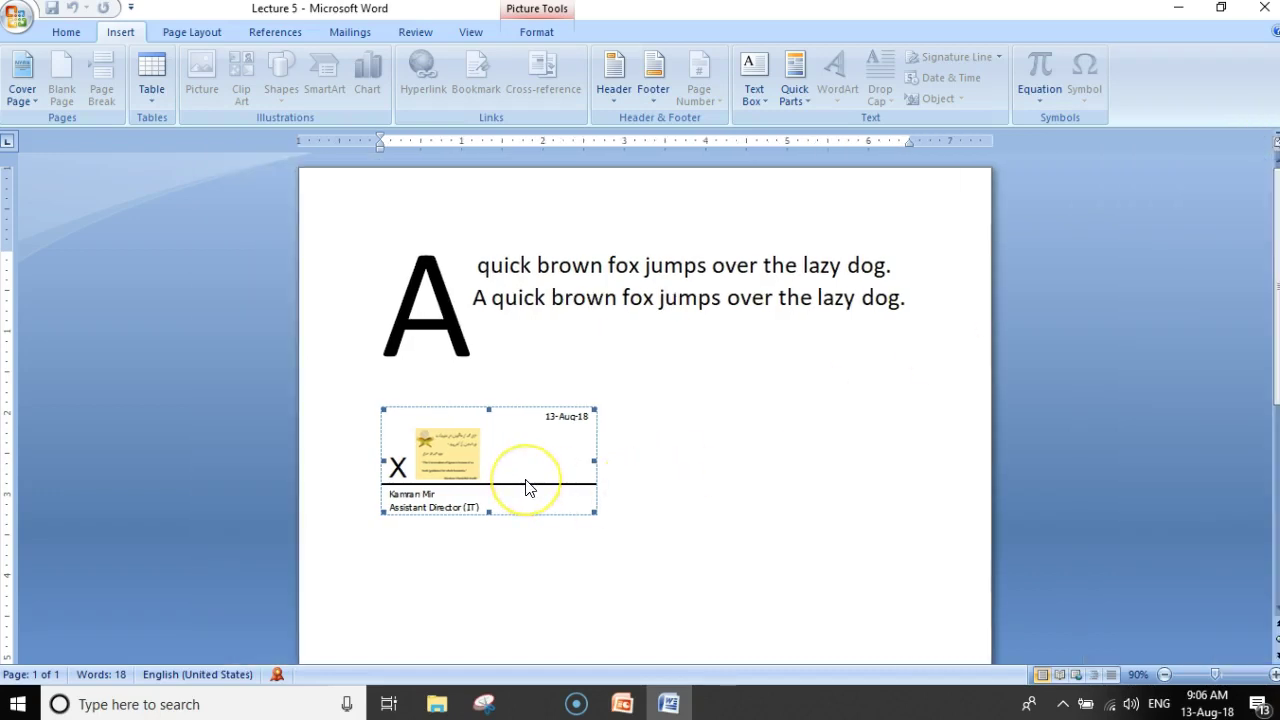
# Try deleting the locked signed signature line, then place the cursor beside the large A.
pyautogui.press('Delete')
pyautogui.click(589, 460)
pyautogui.click(589, 466)
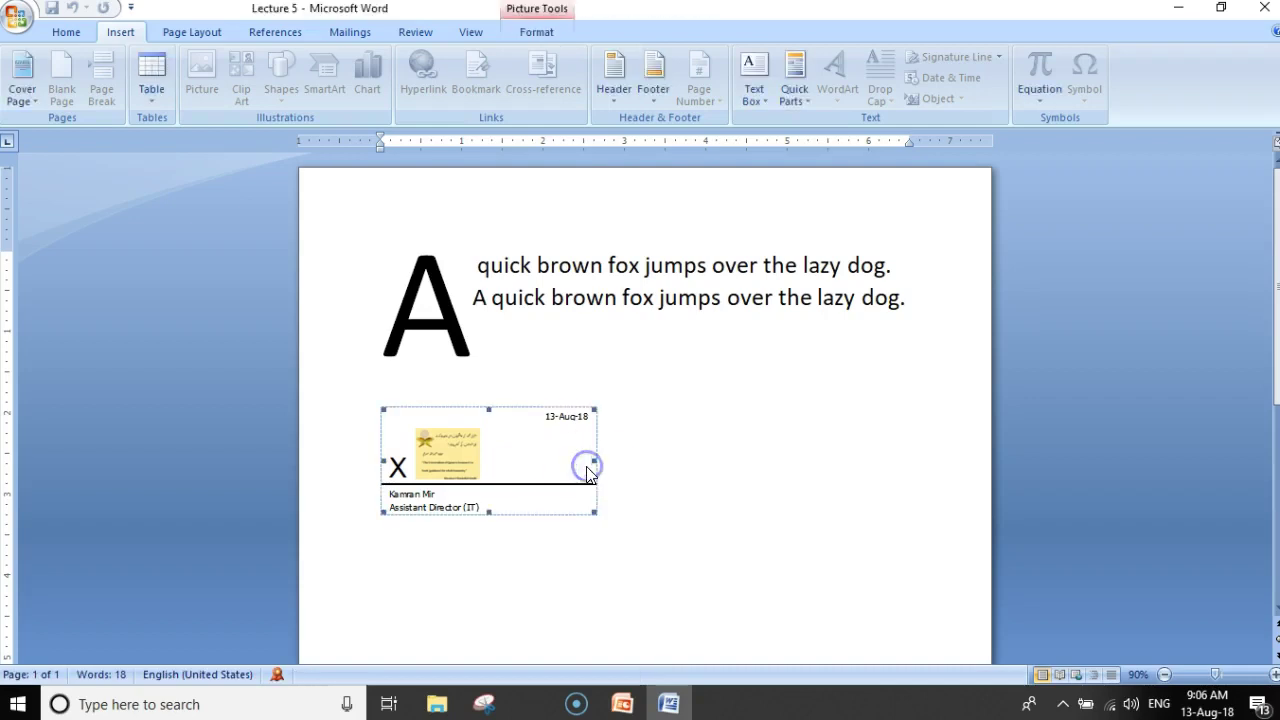
pyautogui.click(651, 451)
pyautogui.click(556, 466)
pyautogui.click(542, 335)
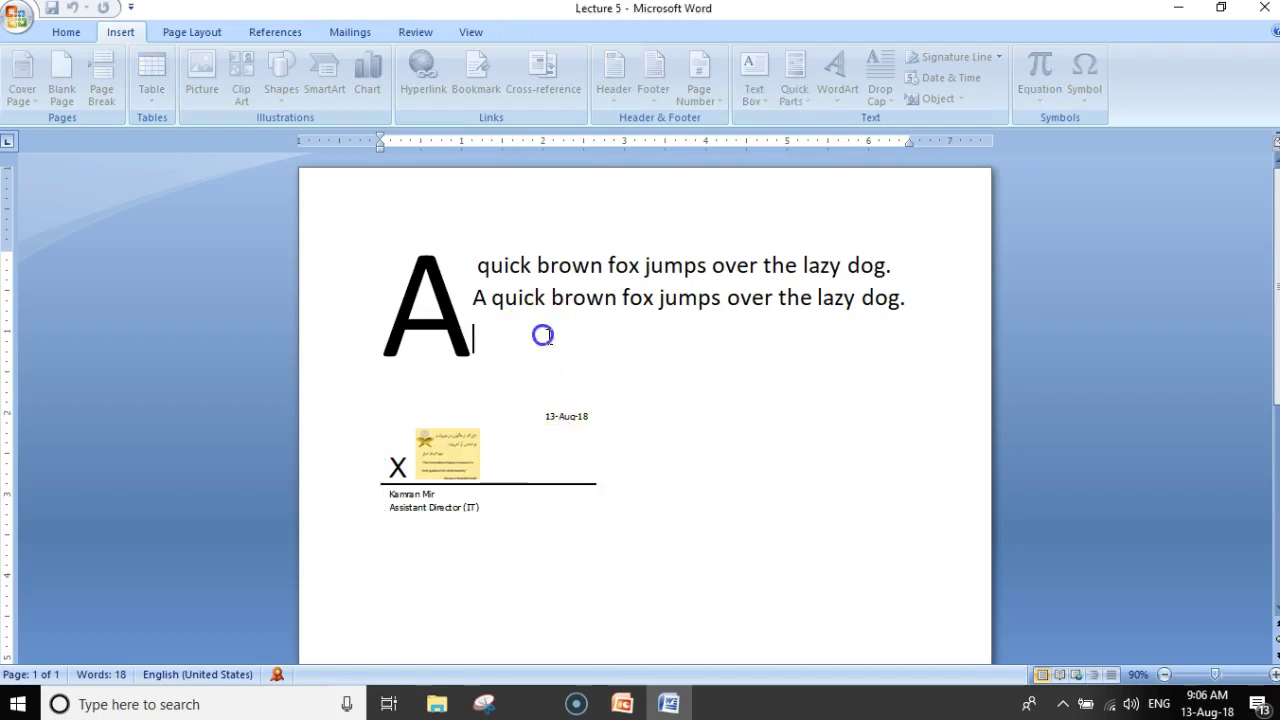
# Remove the signature, confirm the removal, and delete the signature line itself.
pyautogui.click(514, 486)
pyautogui.rightClick(516, 488)
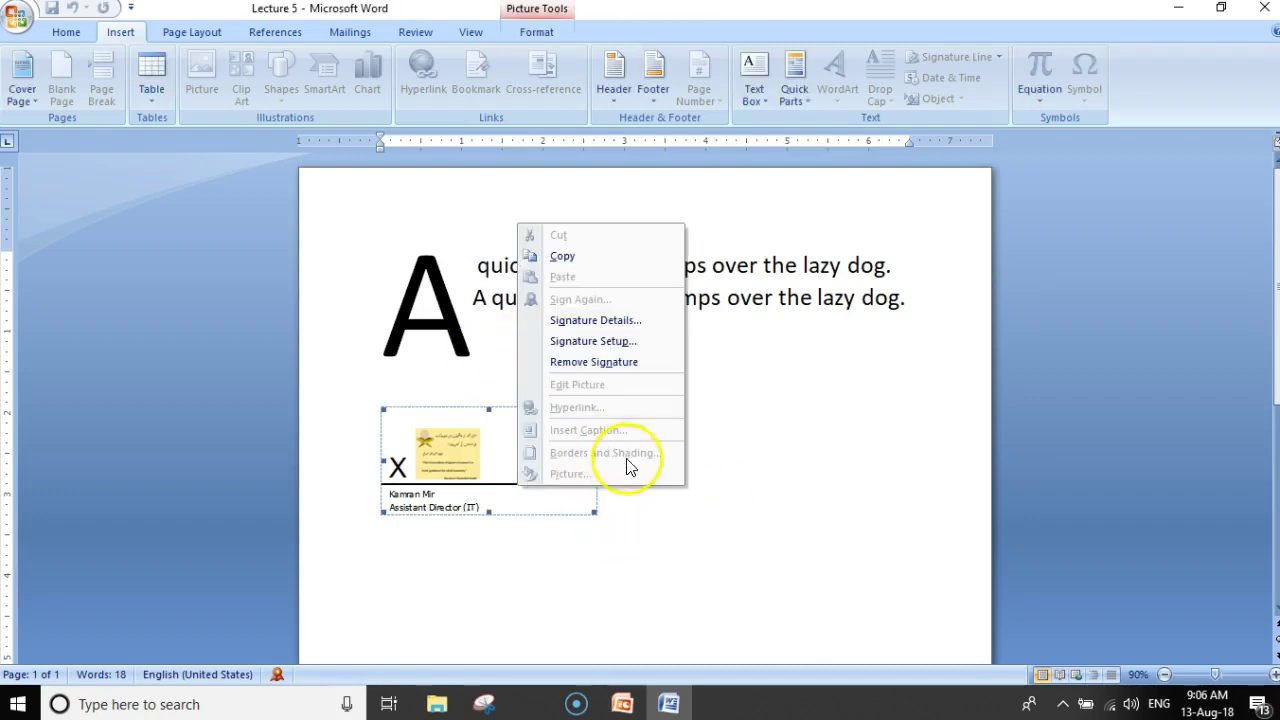
pyautogui.click(622, 364)
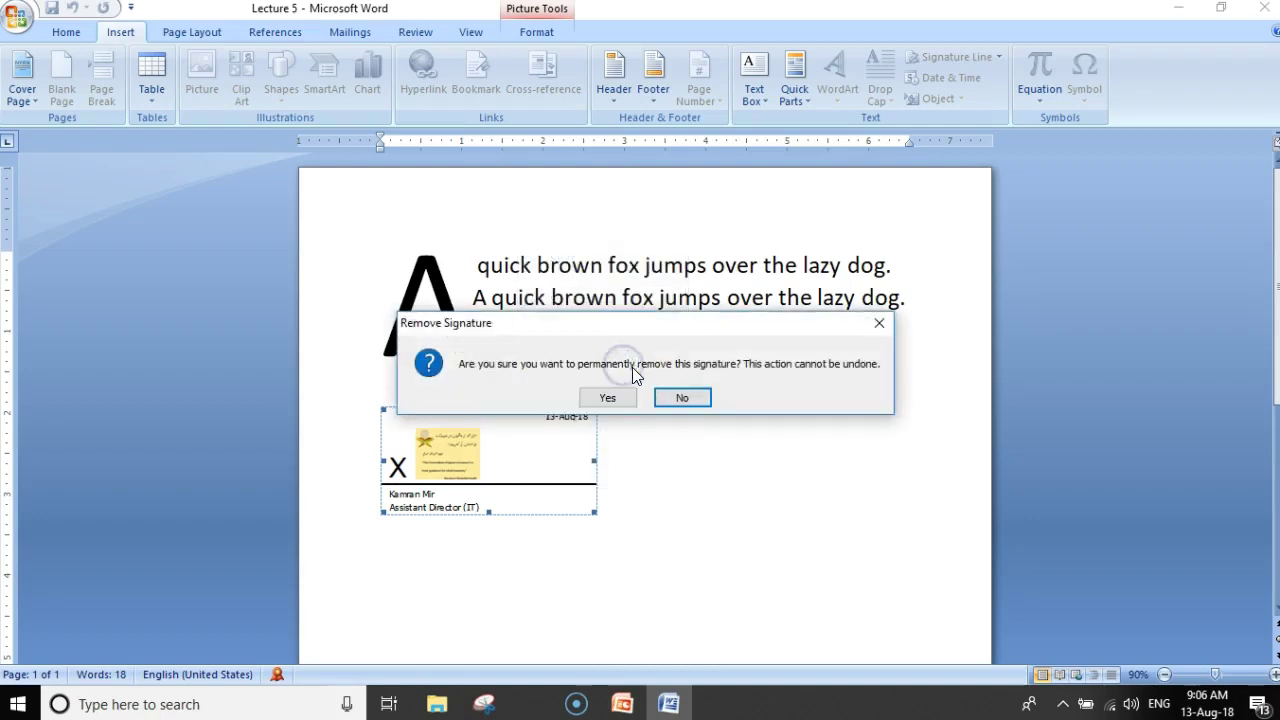
pyautogui.click(628, 397)
pyautogui.click(630, 402)
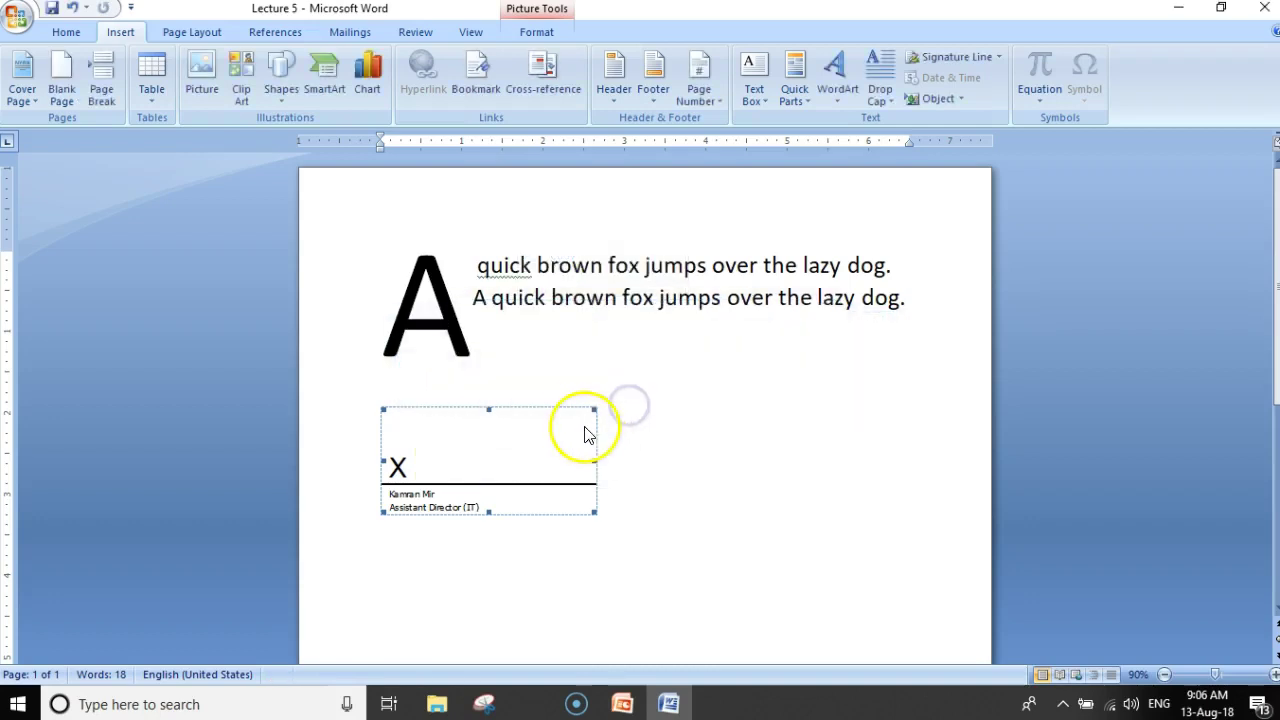
pyautogui.press('Delete')
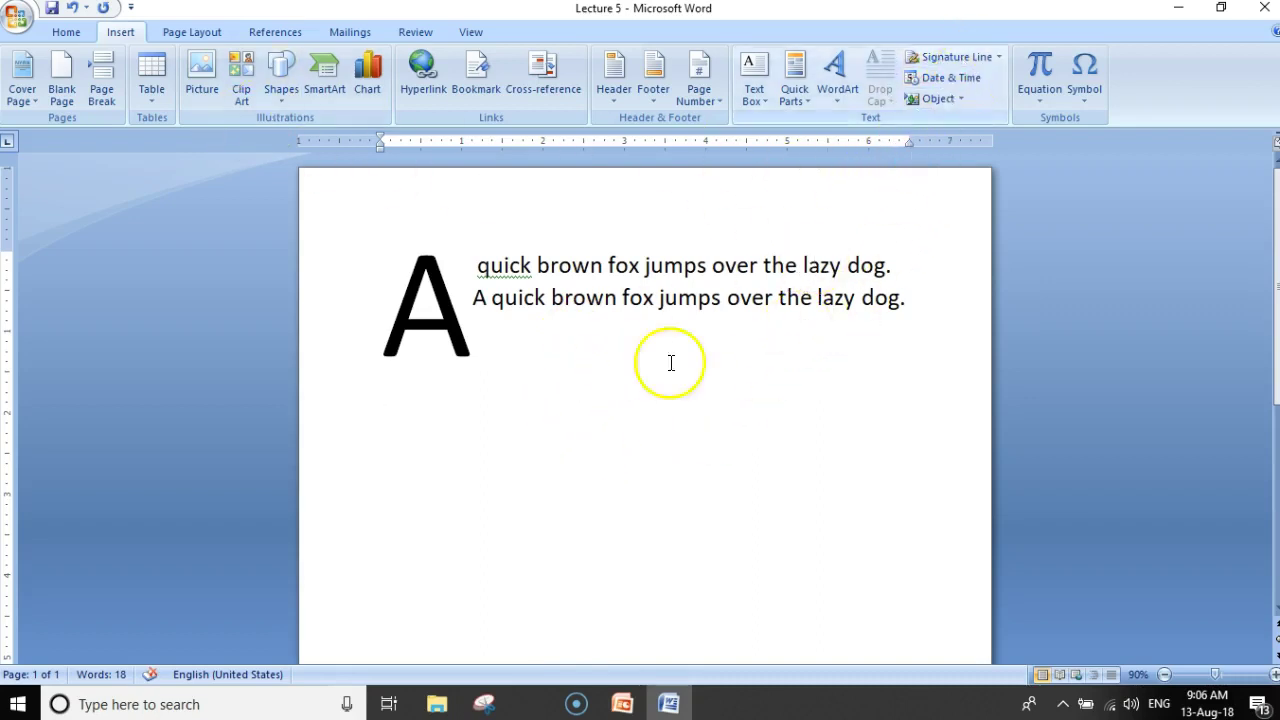
# Right-align the empty line below the text and insert the date as August 13, 2018.
pyautogui.click(77, 37)
pyautogui.click(463, 95)
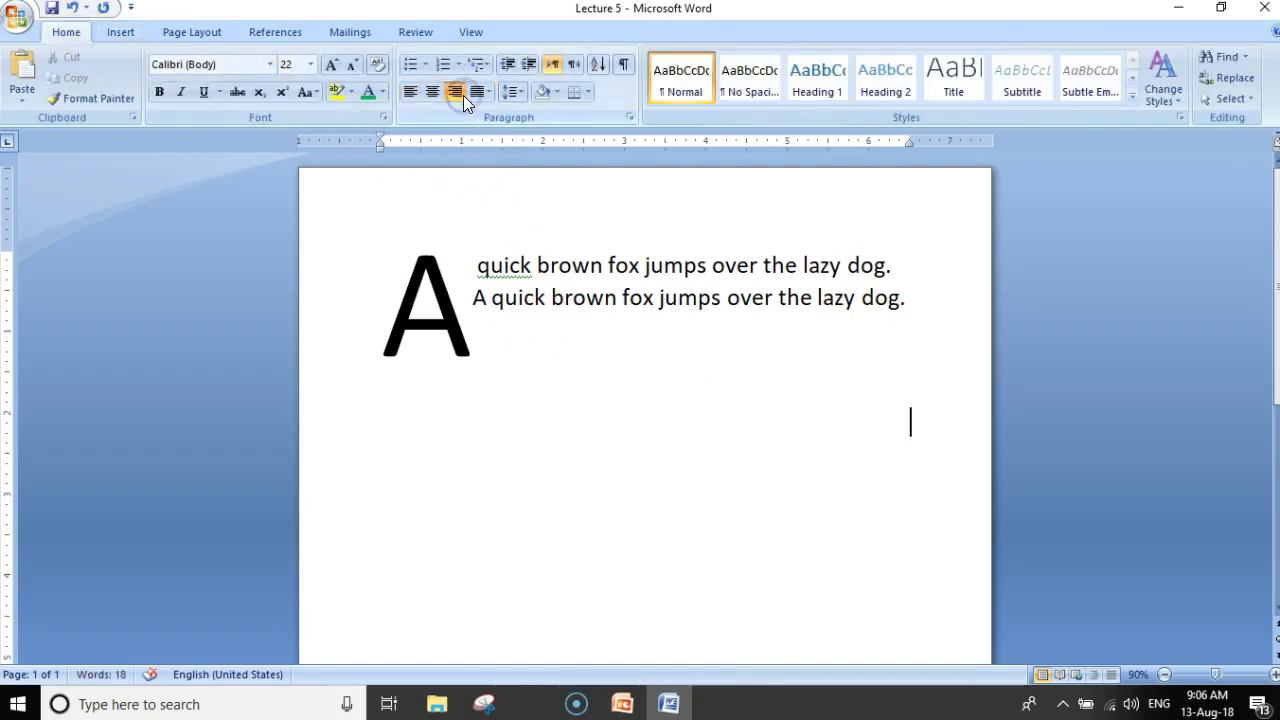
pyautogui.click(120, 32)
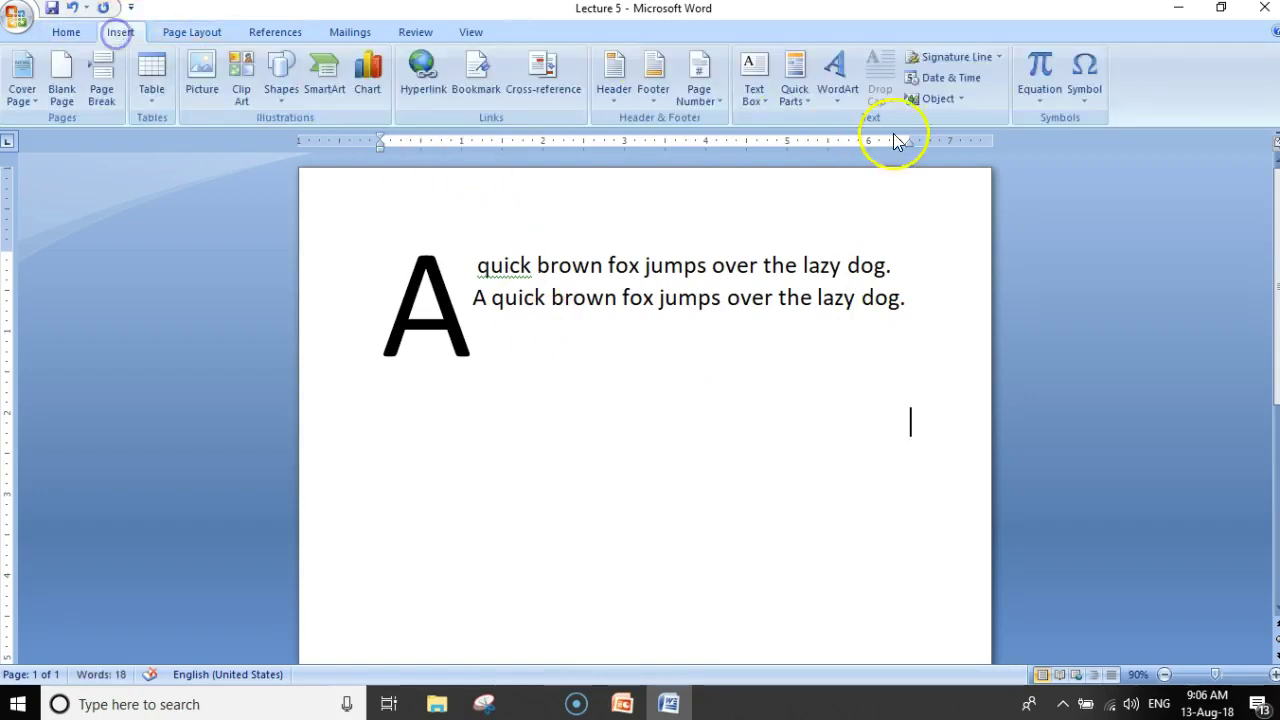
pyautogui.click(962, 82)
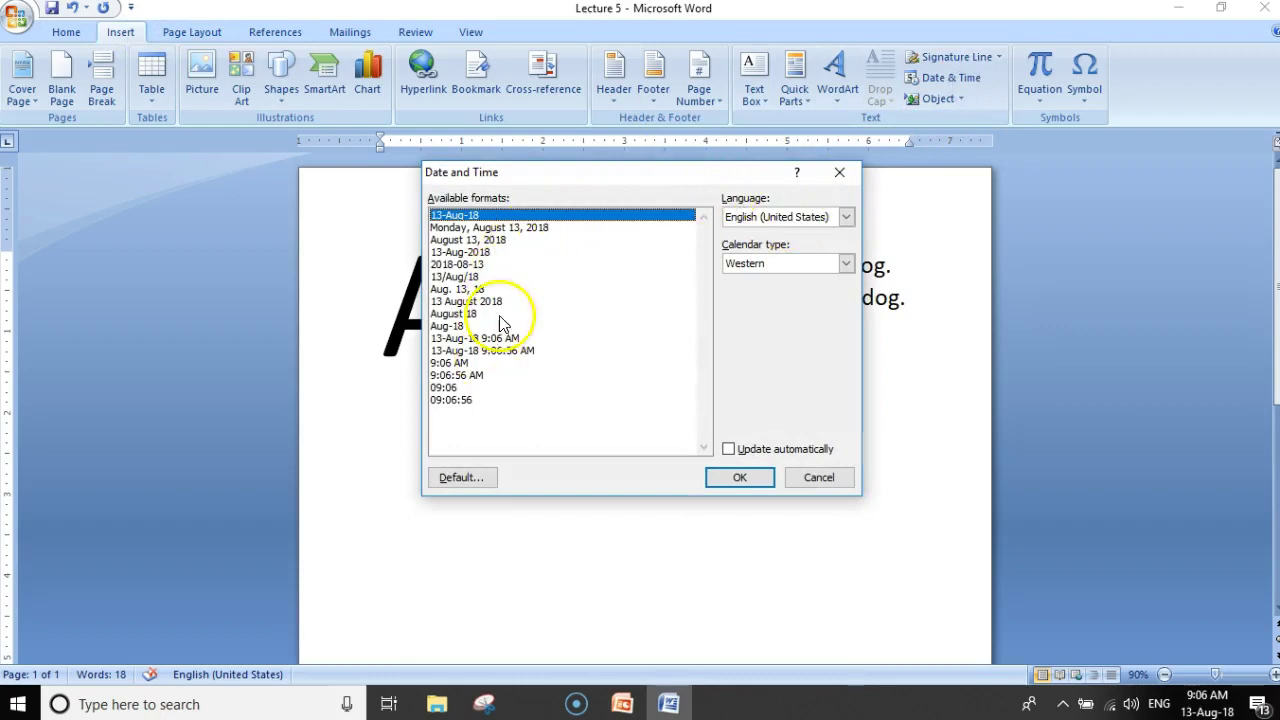
pyautogui.click(505, 241)
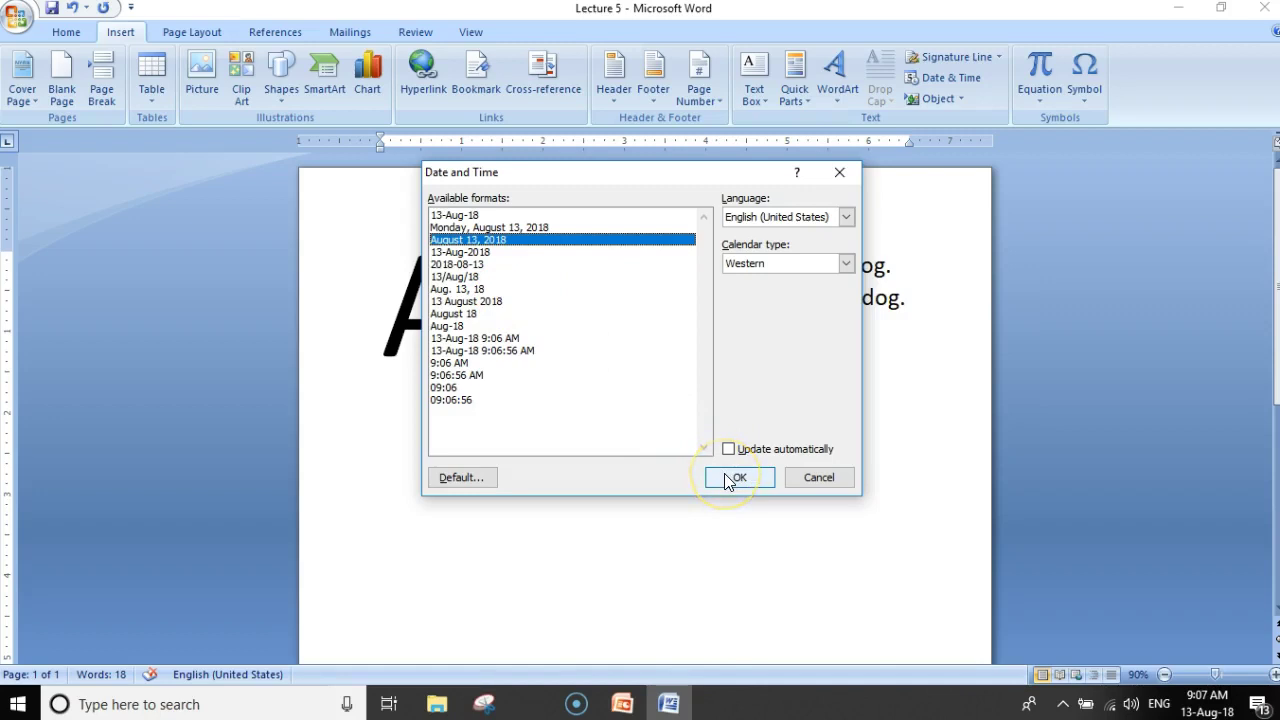
pyautogui.click(729, 479)
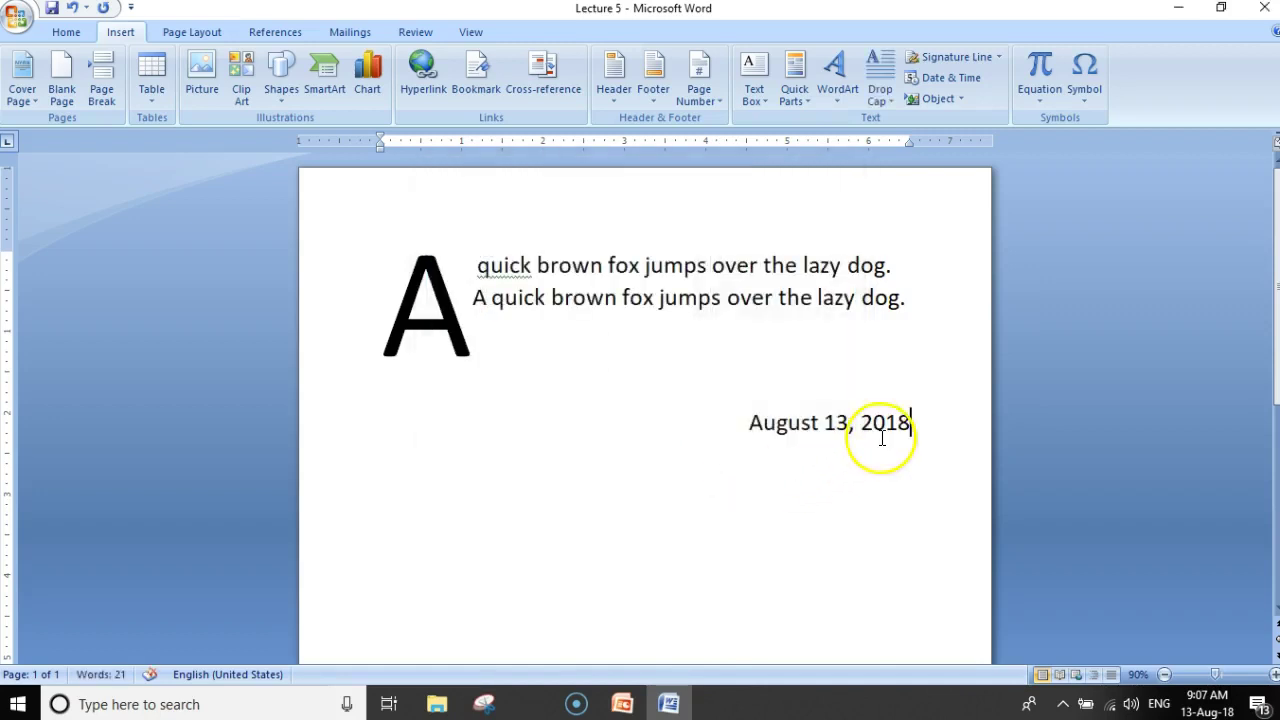
# Add Monday, August 13, 2018 on the next line, then delete both date lines.
pyautogui.press('Return')
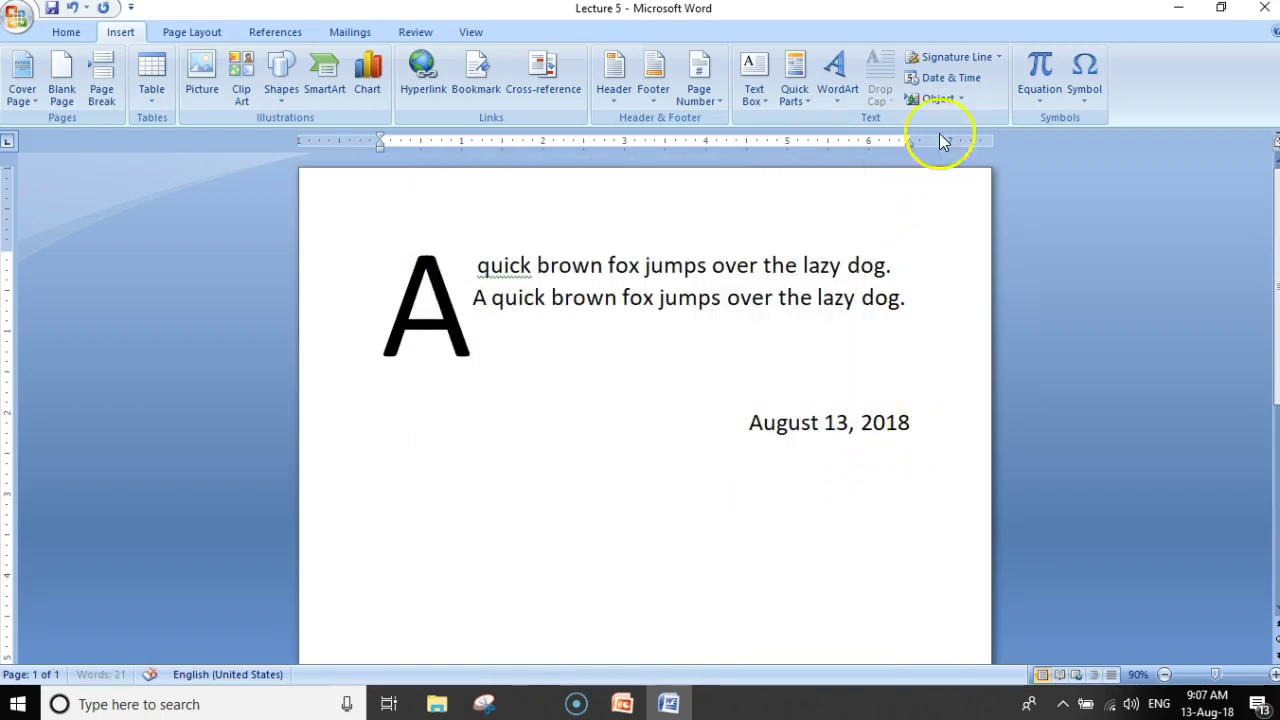
pyautogui.click(945, 78)
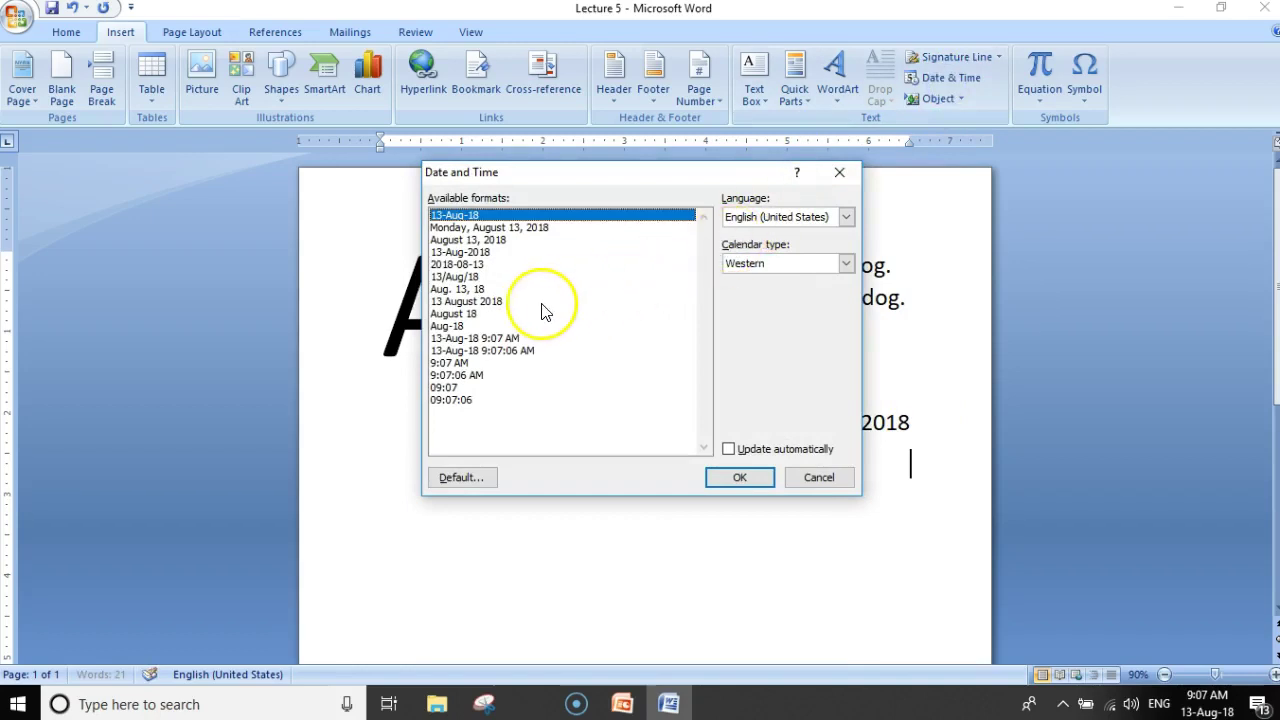
pyautogui.click(506, 228)
pyautogui.click(728, 477)
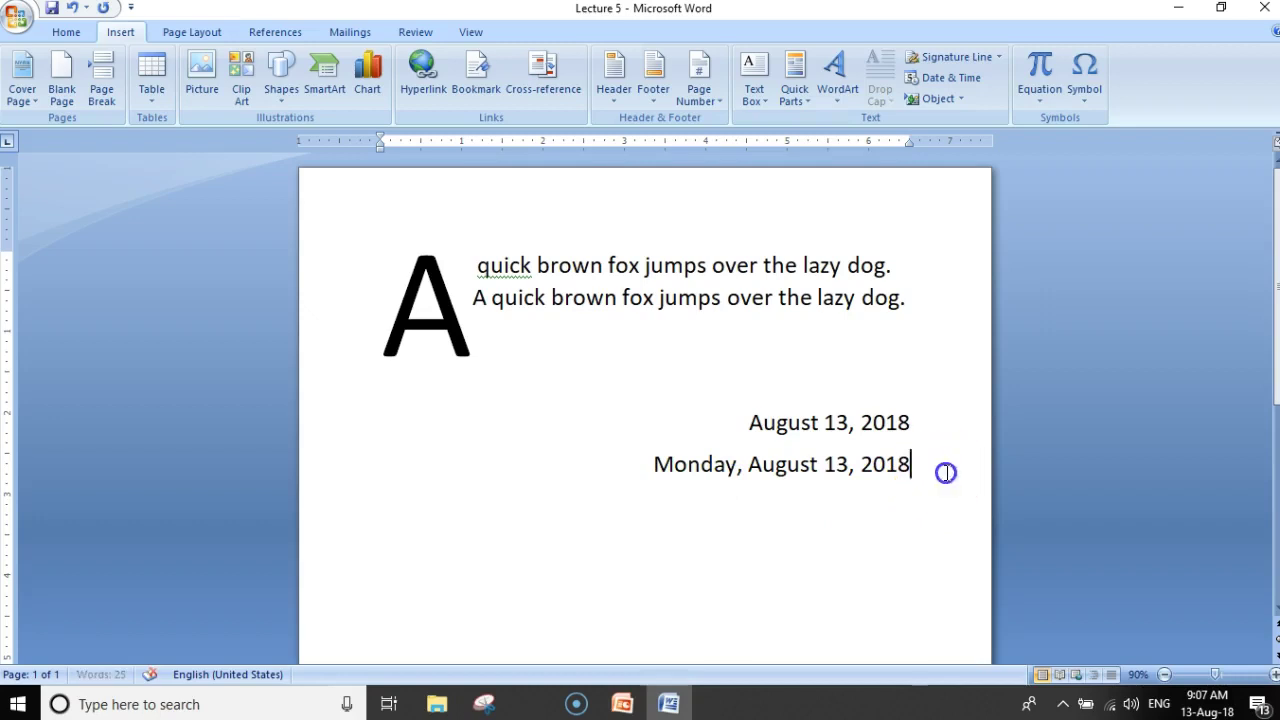
pyautogui.moveTo(940, 475); pyautogui.dragTo(734, 409)
pyautogui.press('Delete')
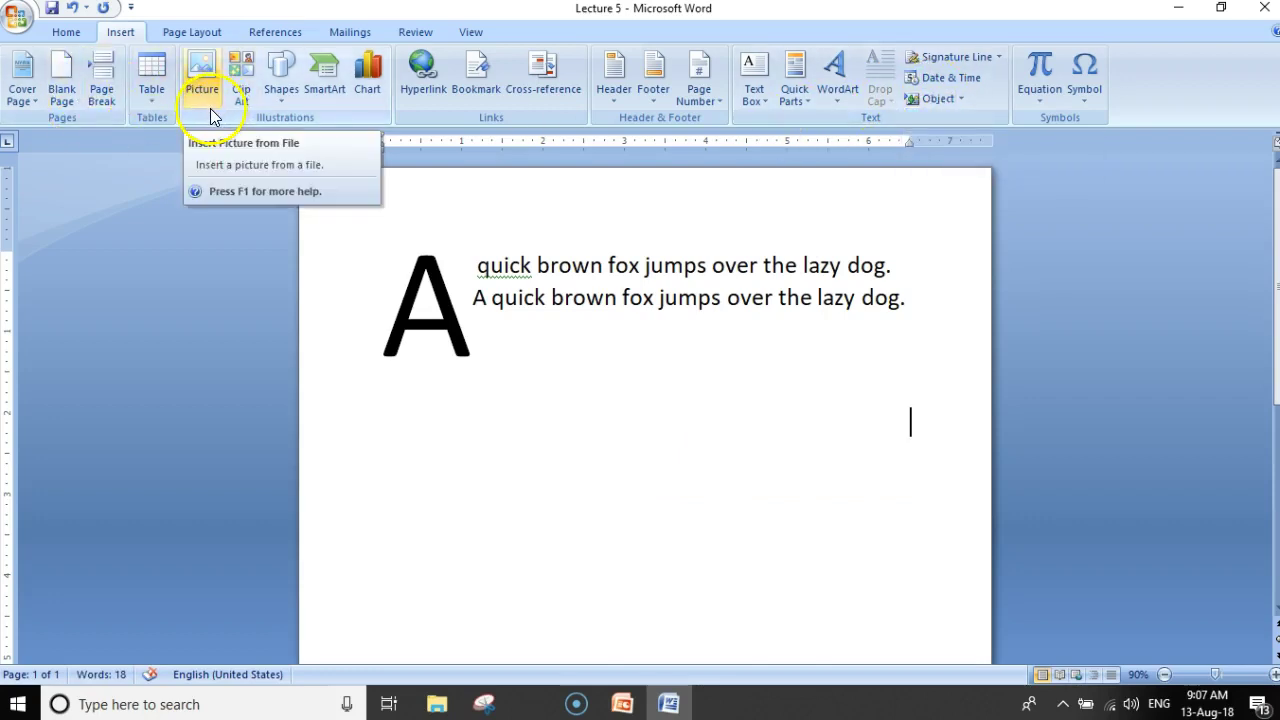
# Insert an Adobe Acrobat Document object displayed as an icon.
pyautogui.click(957, 99)
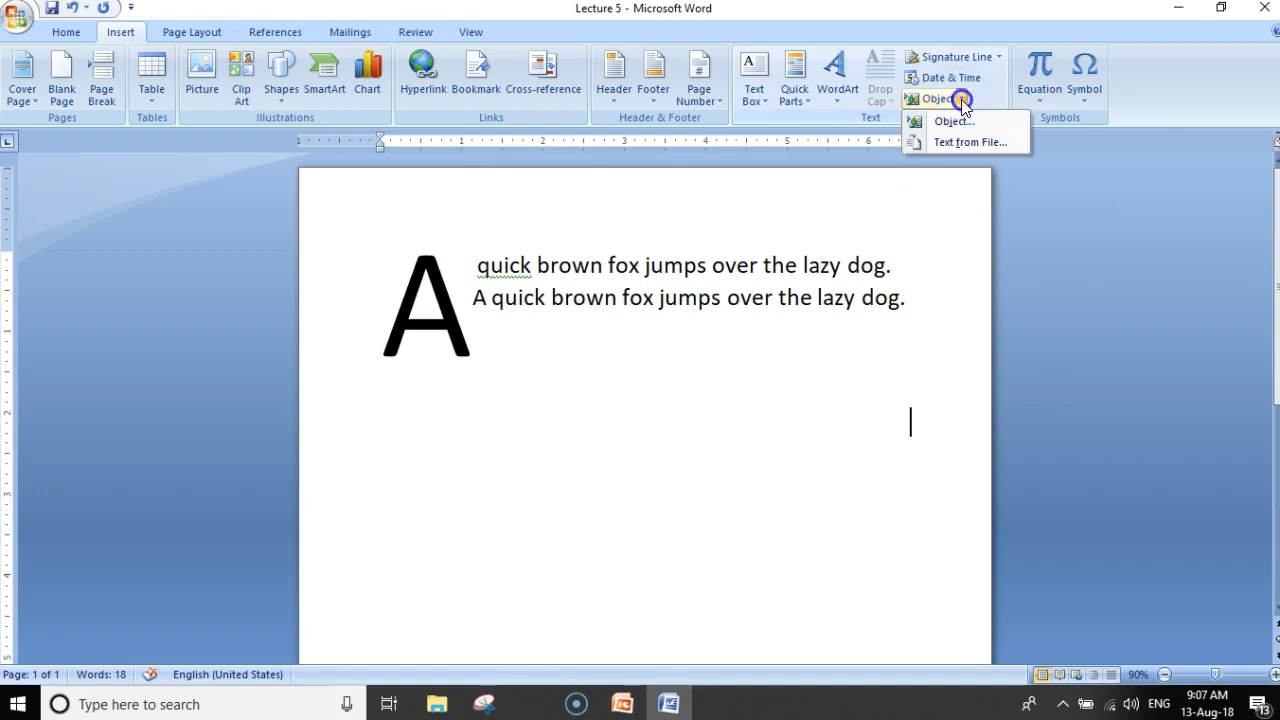
pyautogui.click(954, 122)
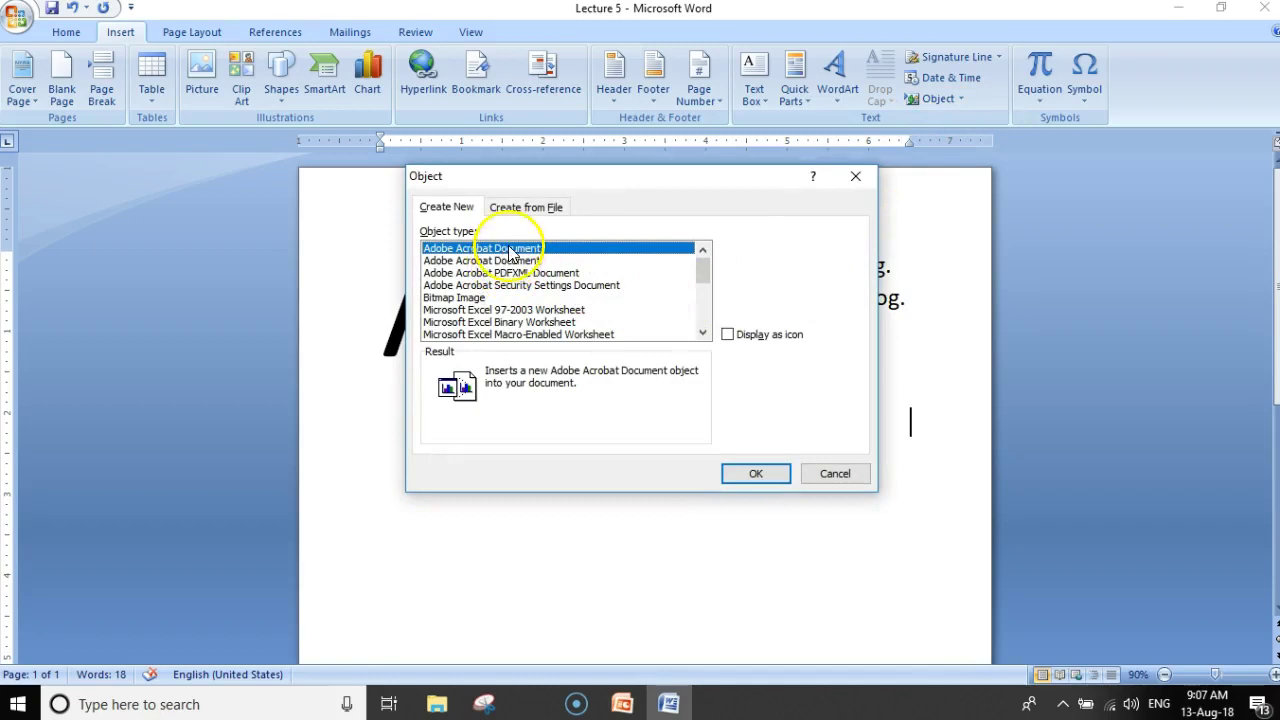
pyautogui.click(700, 274)
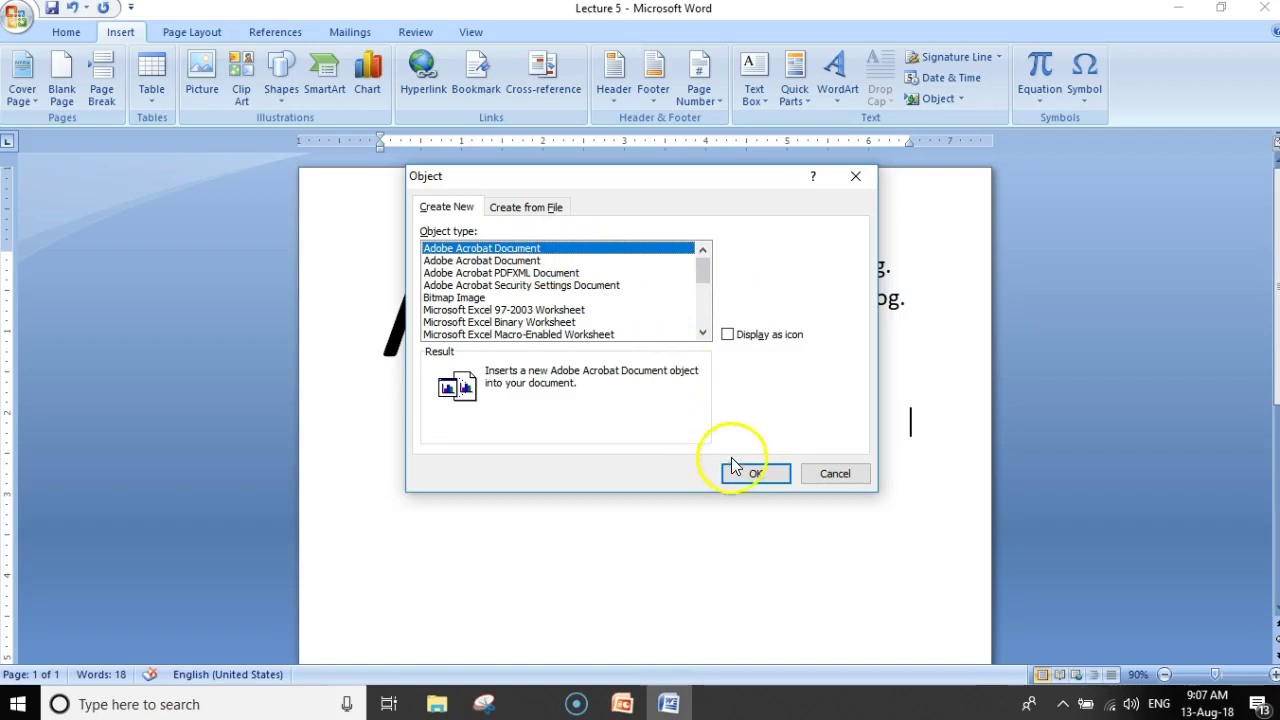
pyautogui.click(752, 473)
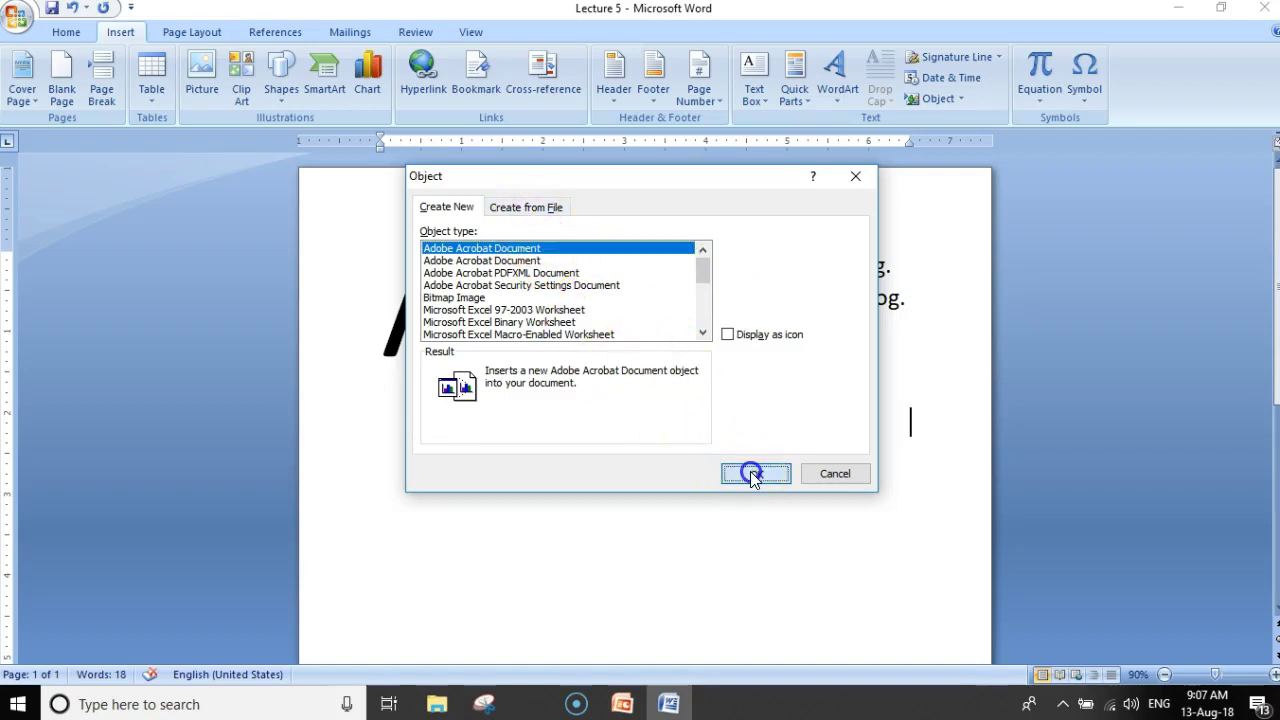
pyautogui.click(752, 335)
pyautogui.click(757, 475)
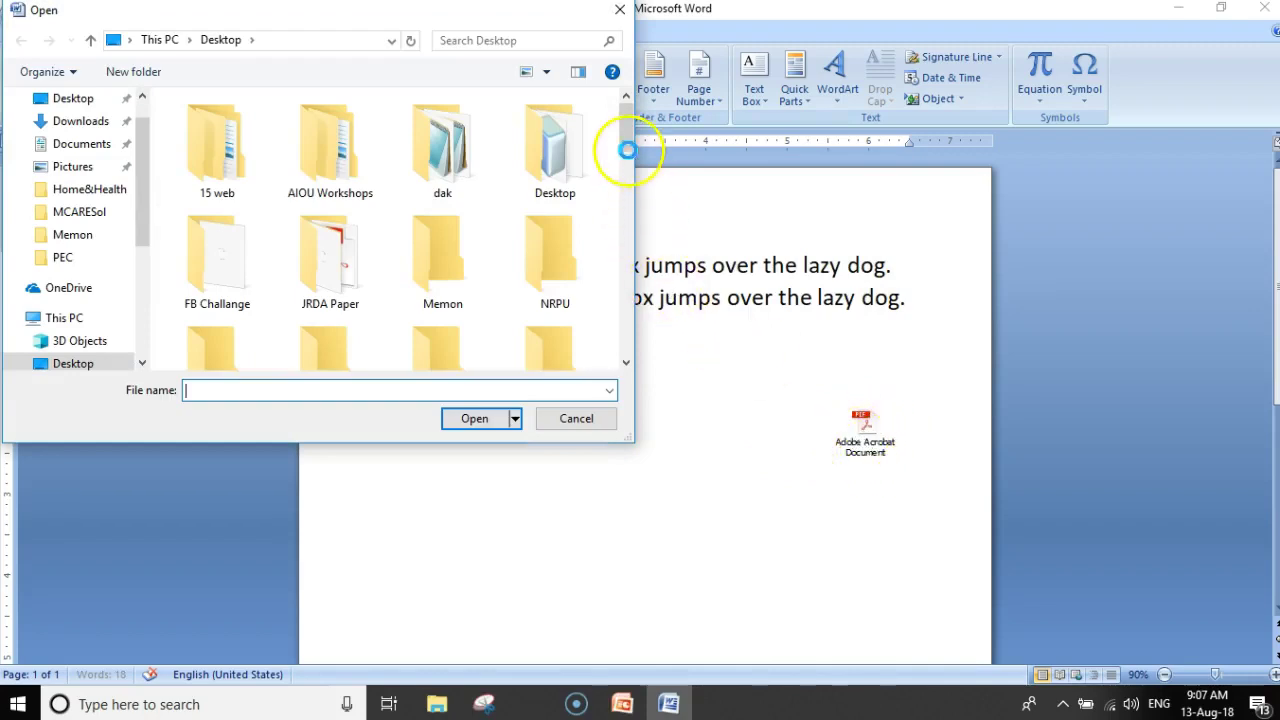
# Embed the CV PDF in the object, open it to check, then close Acrobat.
pyautogui.moveTo(623, 137); pyautogui.dragTo(616, 313)
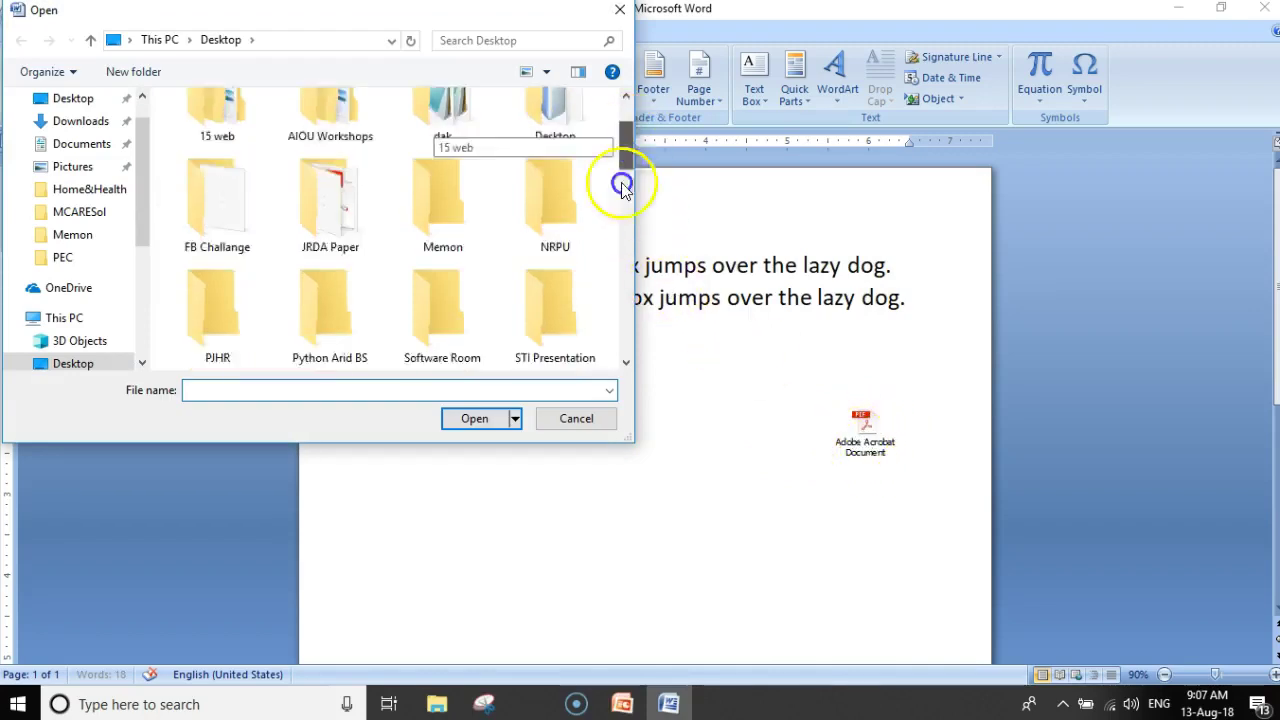
pyautogui.click(330, 180)
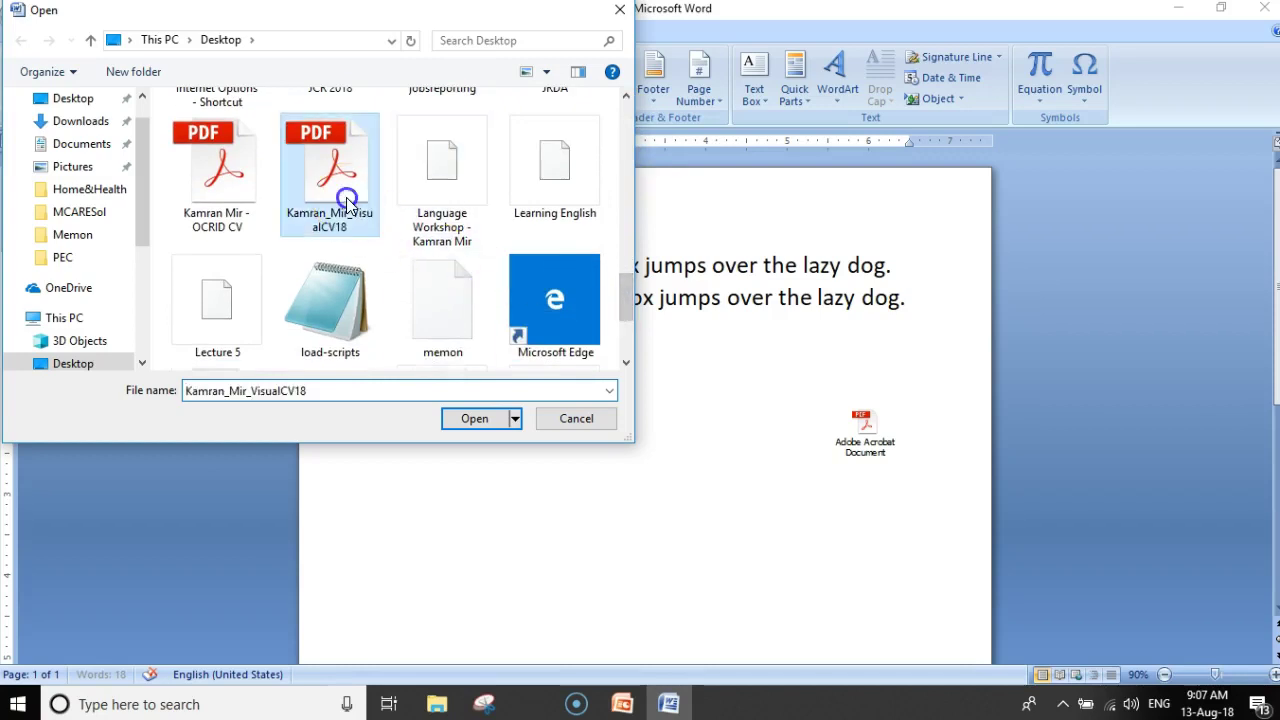
pyautogui.click(474, 418)
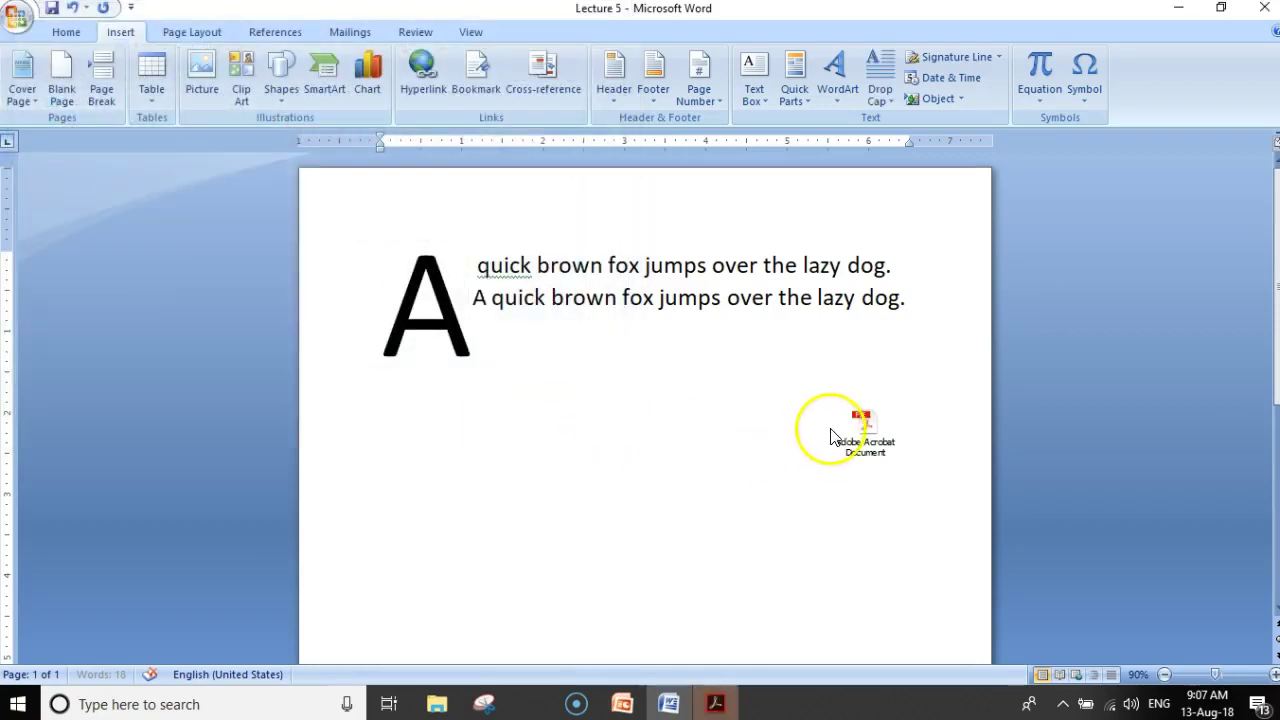
pyautogui.doubleClick(862, 432)
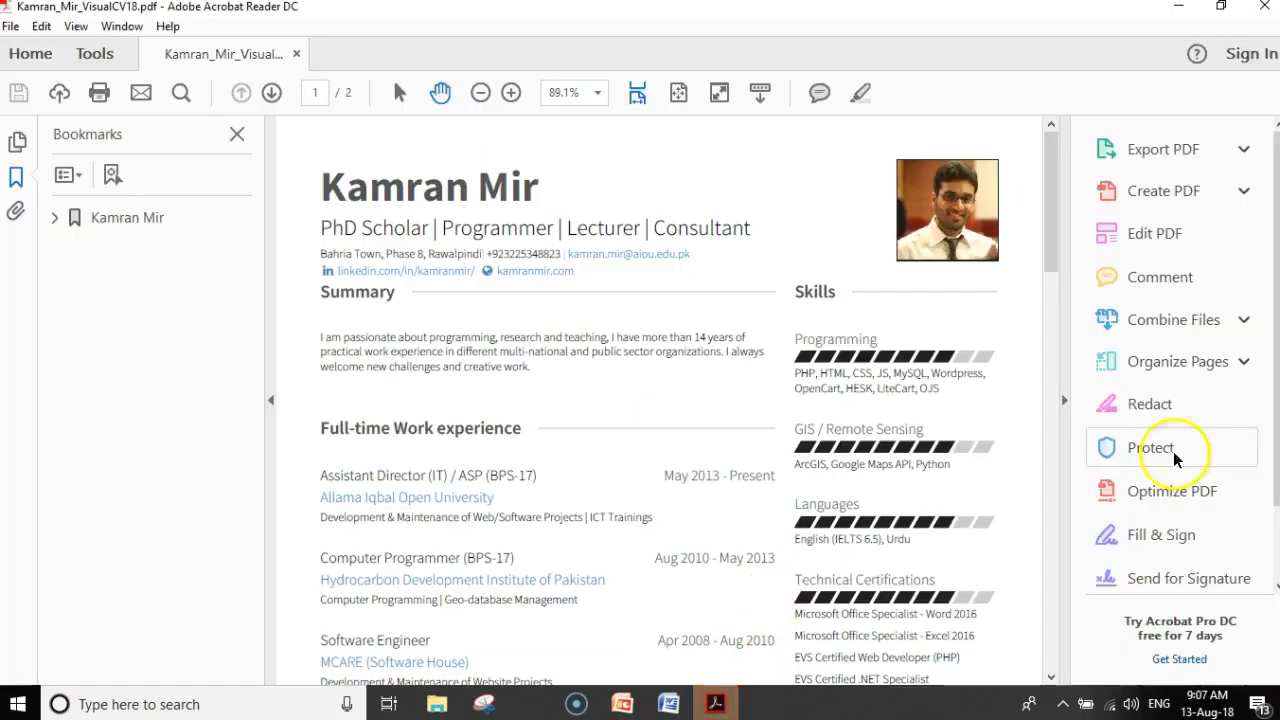
pyautogui.click(1265, 10)
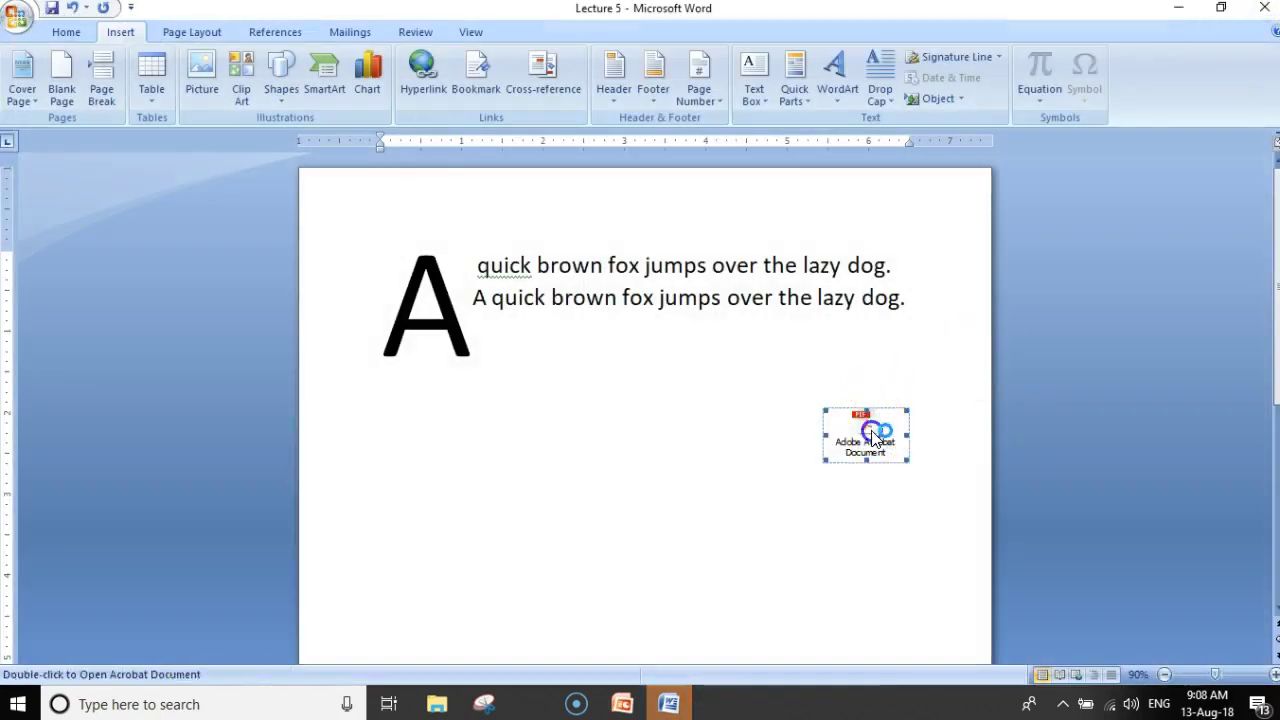
# Delete the embedded PDF object from the page.
pyautogui.click(826, 400)
pyautogui.doubleClick(868, 428)
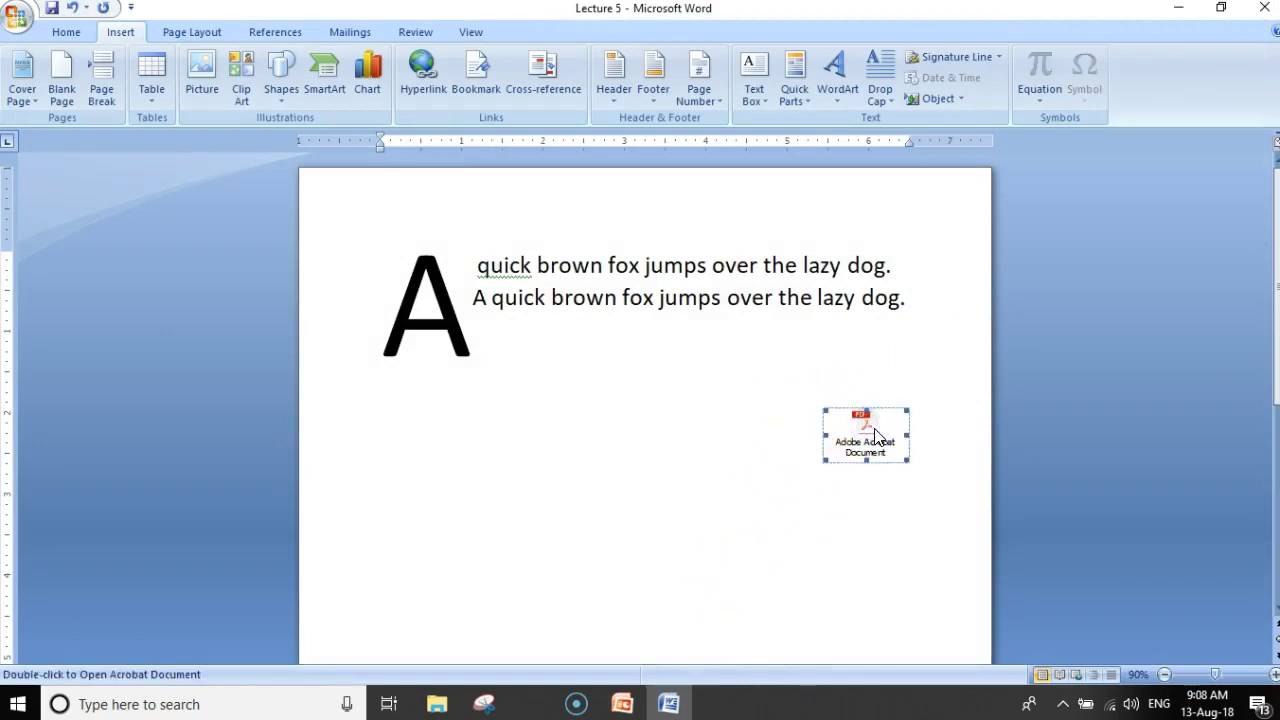
pyautogui.press('Delete')
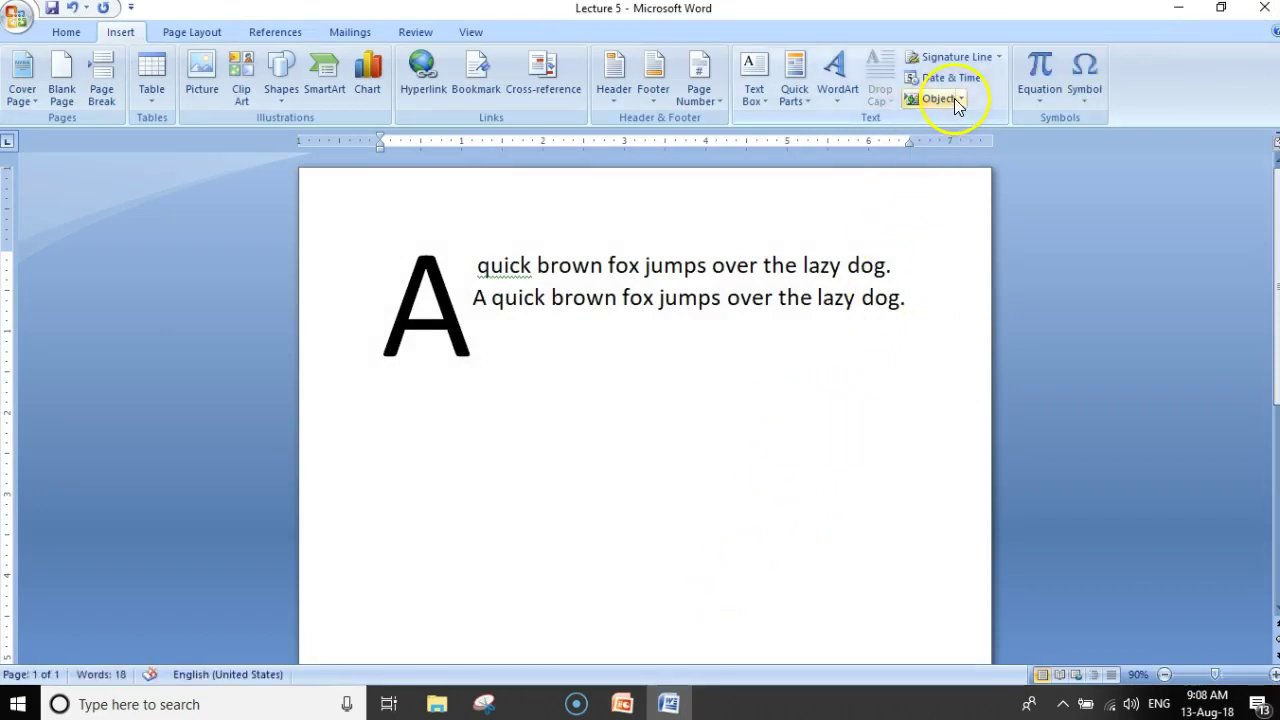
# Insert the text of the SOU study Word document using Text from File.
pyautogui.click(960, 100)
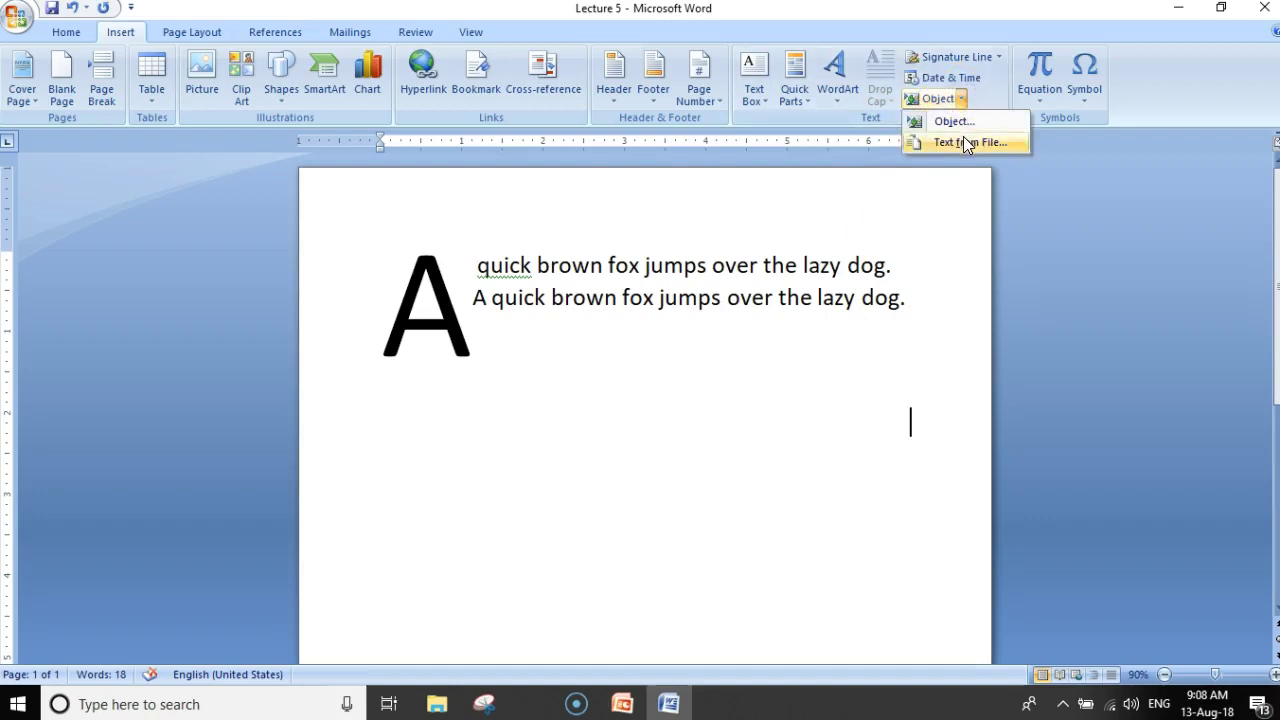
pyautogui.click(963, 140)
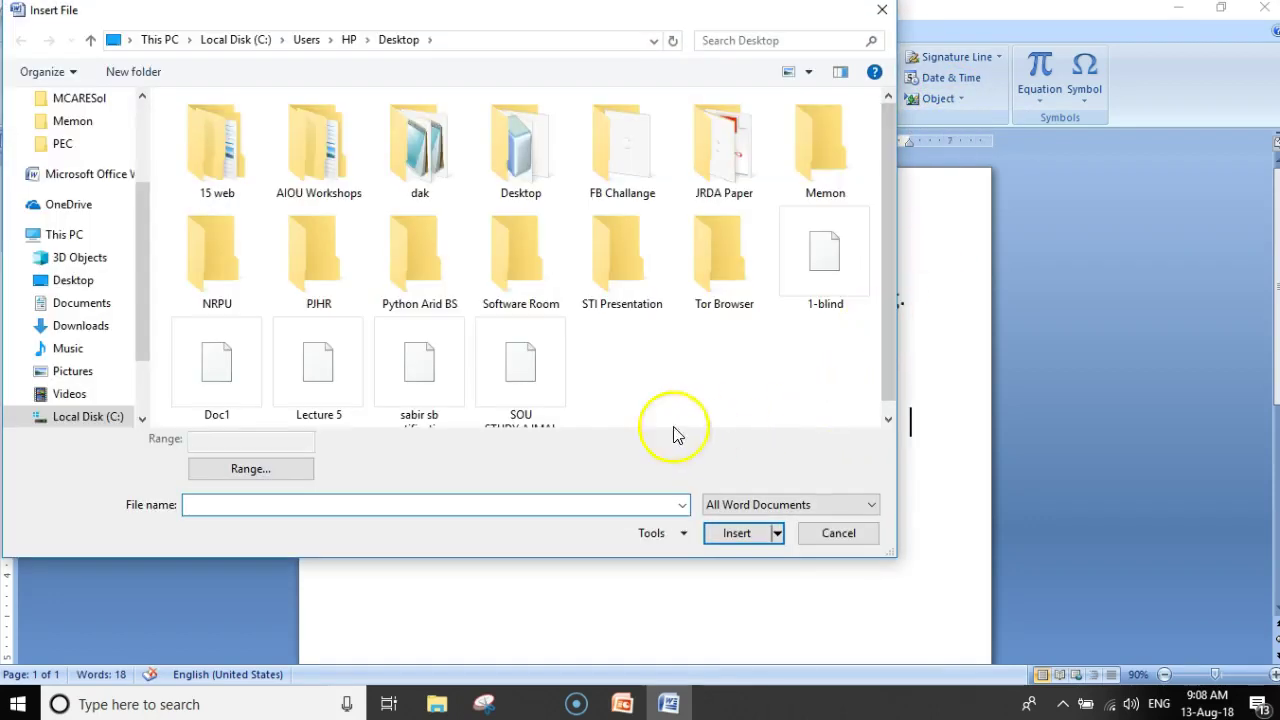
pyautogui.moveTo(884, 317); pyautogui.dragTo(881, 364)
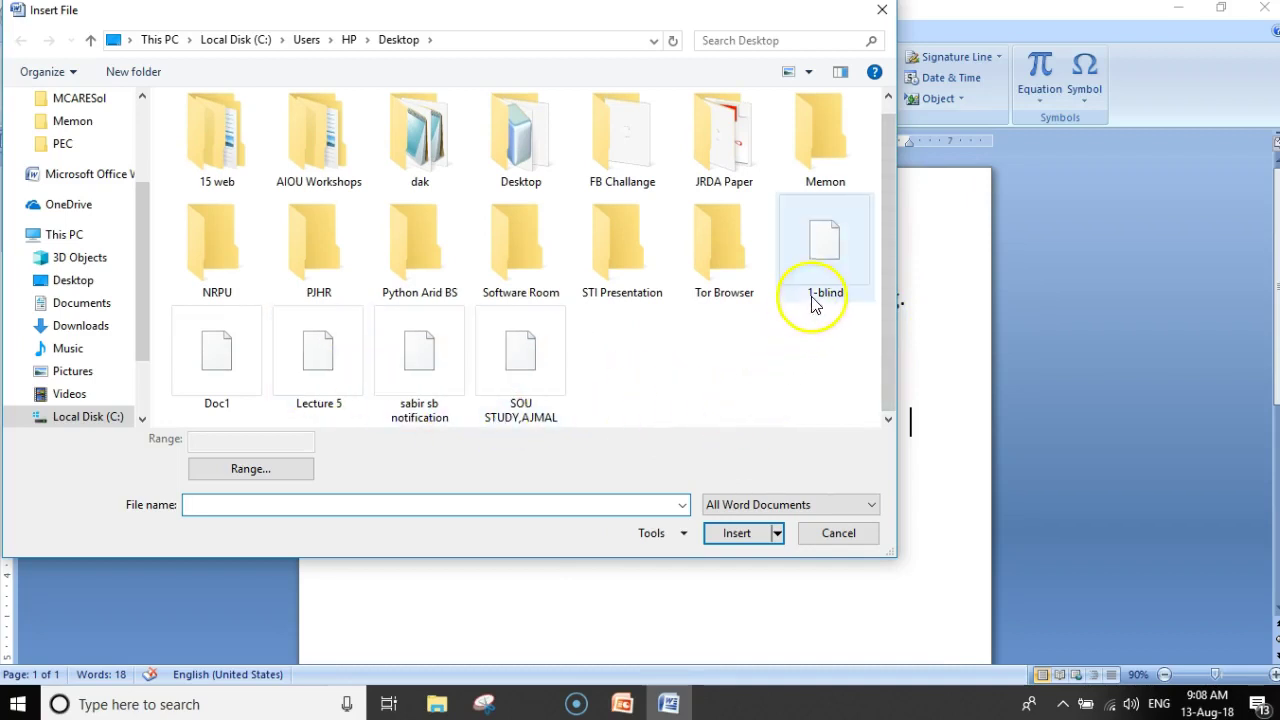
pyautogui.click(545, 385)
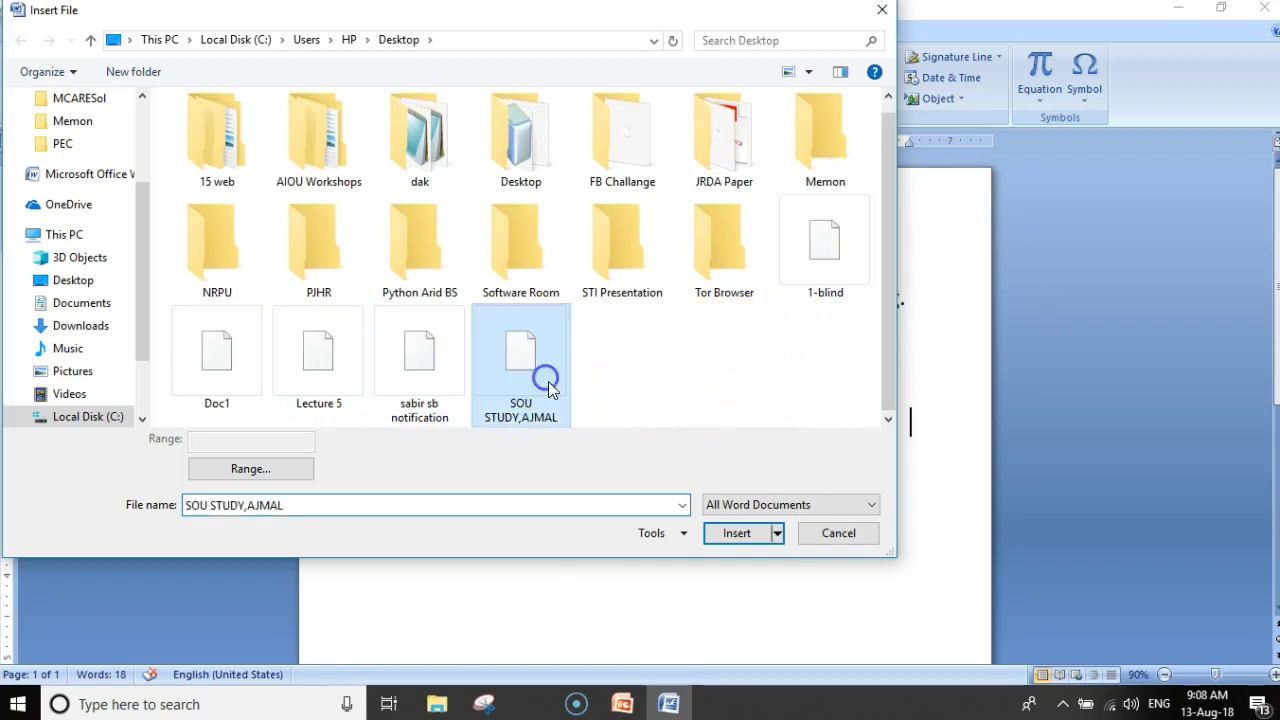
pyautogui.click(736, 533)
# Select all the inserted text below the drop-cap lines and delete it.
pyautogui.scroll(5, 829, 500)
pyautogui.scroll(5, 700, 400)
pyautogui.scroll(5, 667, 406)
pyautogui.scroll(5, 667, 406)
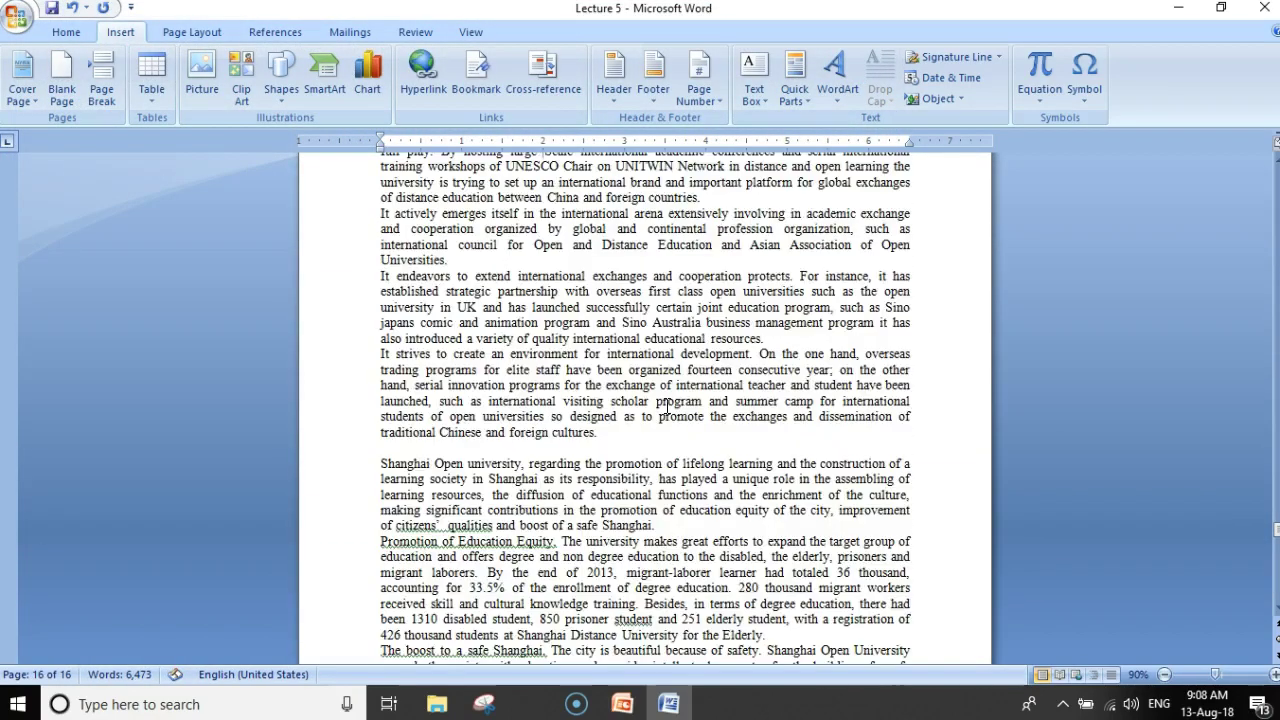
pyautogui.scroll(3, 740, 420)
pyautogui.moveTo(1272, 525)
pyautogui.mouseDown()
pyautogui.moveTo(1267, 283)
pyautogui.moveTo(1170, 276)
pyautogui.mouseUp()
pyautogui.scroll(10, 726, 467)
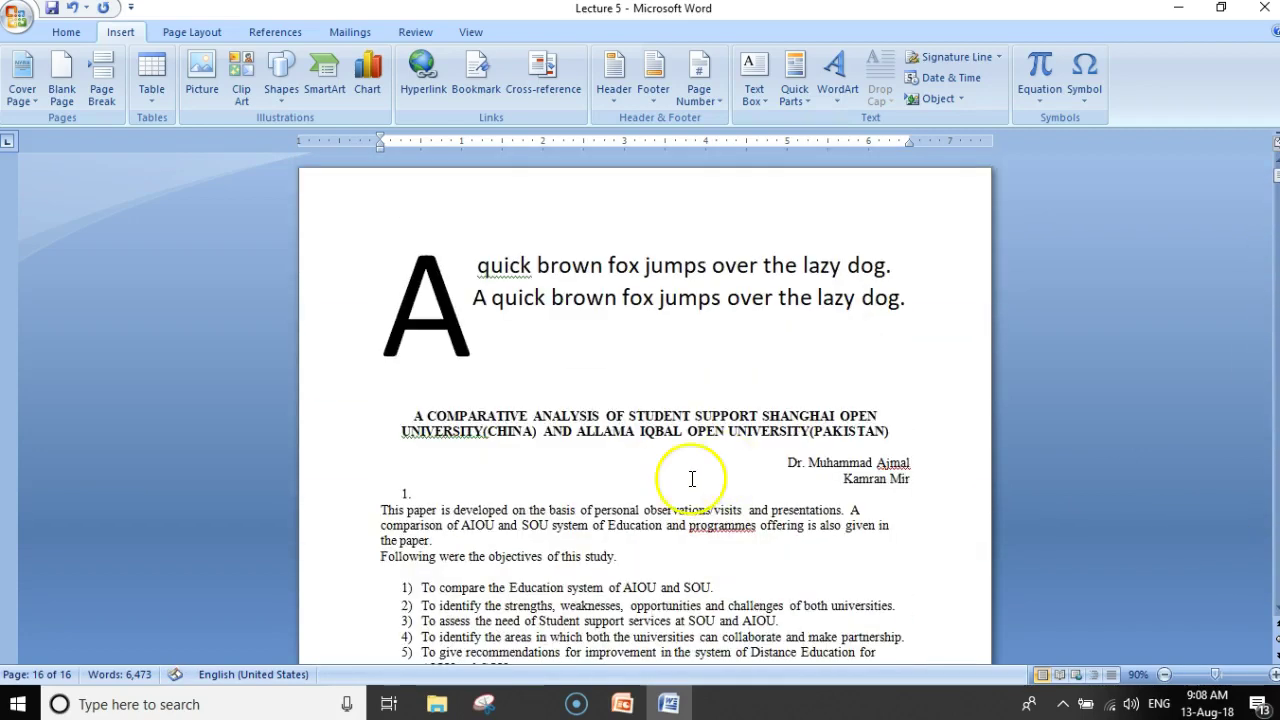
pyautogui.hotkey('ctrl', 'shift', 'End')
pyautogui.press('Delete')
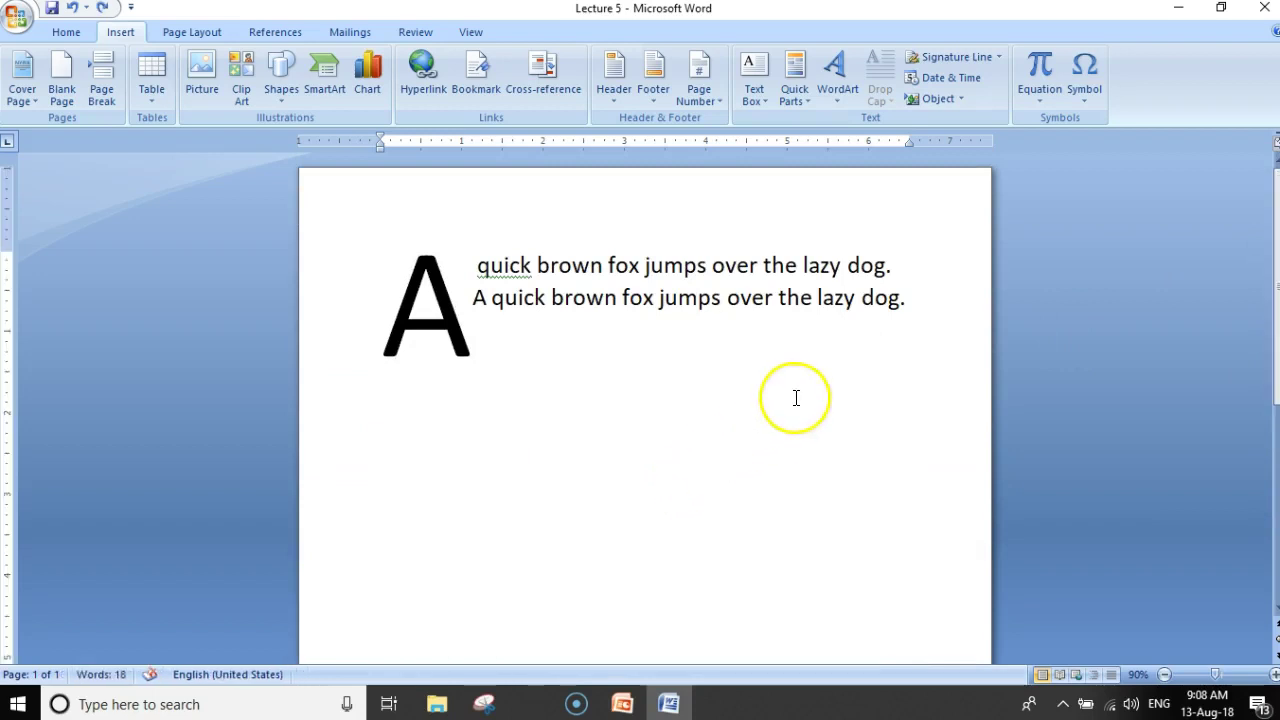
# Look through the Insert Object dialog's Create New and Create from File options, then close it without inserting.
pyautogui.click(961, 98)
pyautogui.click(830, 464)
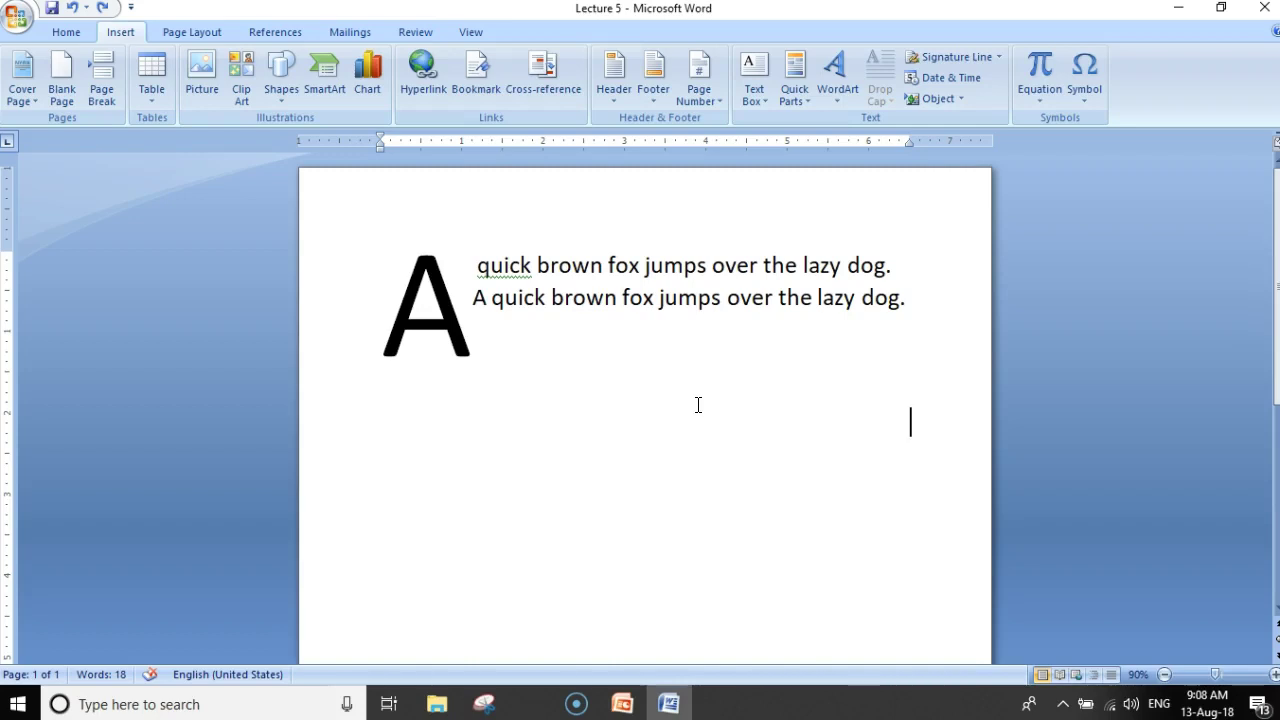
pyautogui.click(932, 98)
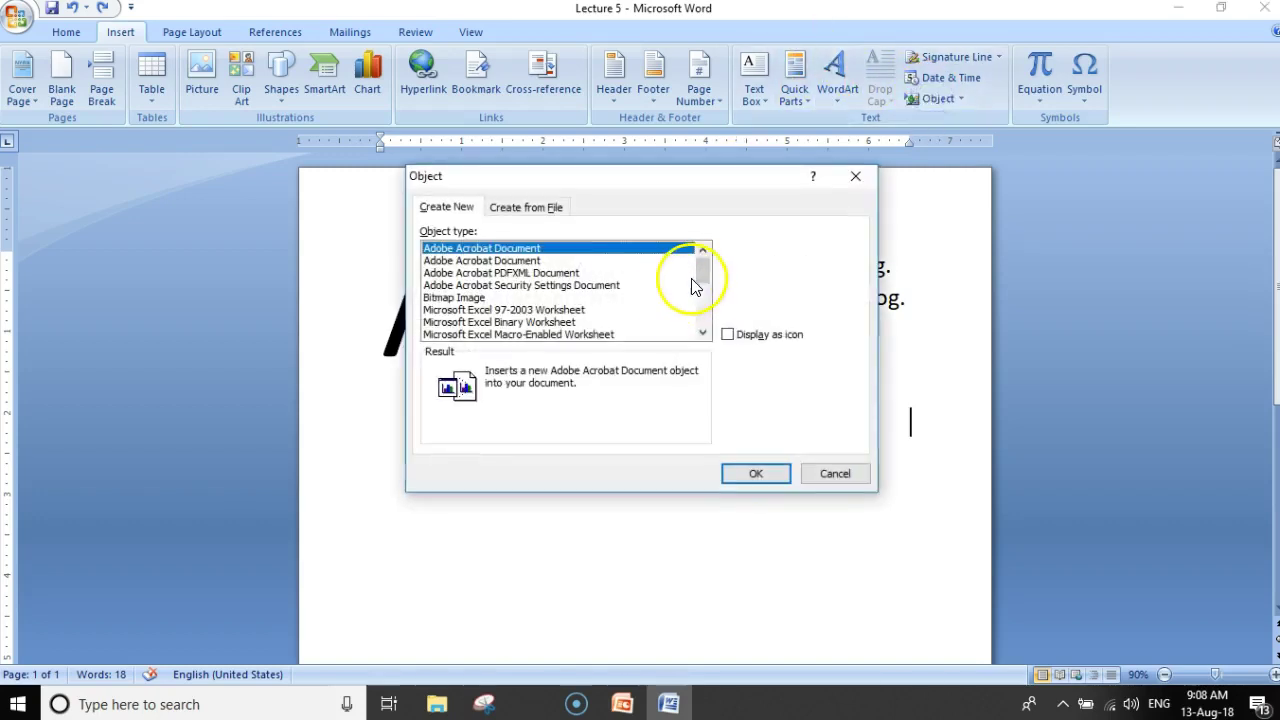
pyautogui.moveTo(706, 272)
pyautogui.mouseDown()
pyautogui.moveTo(706, 313)
pyautogui.moveTo(690, 262)
pyautogui.mouseUp()
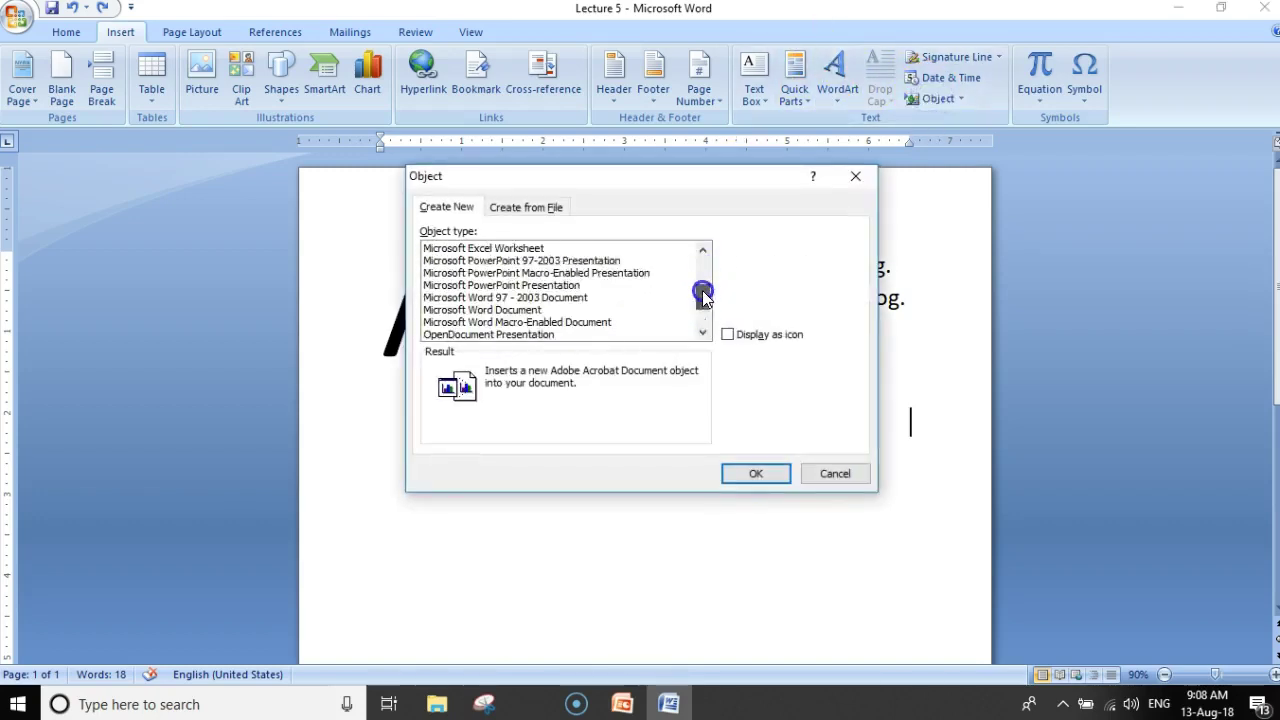
pyautogui.click(557, 210)
pyautogui.click(445, 207)
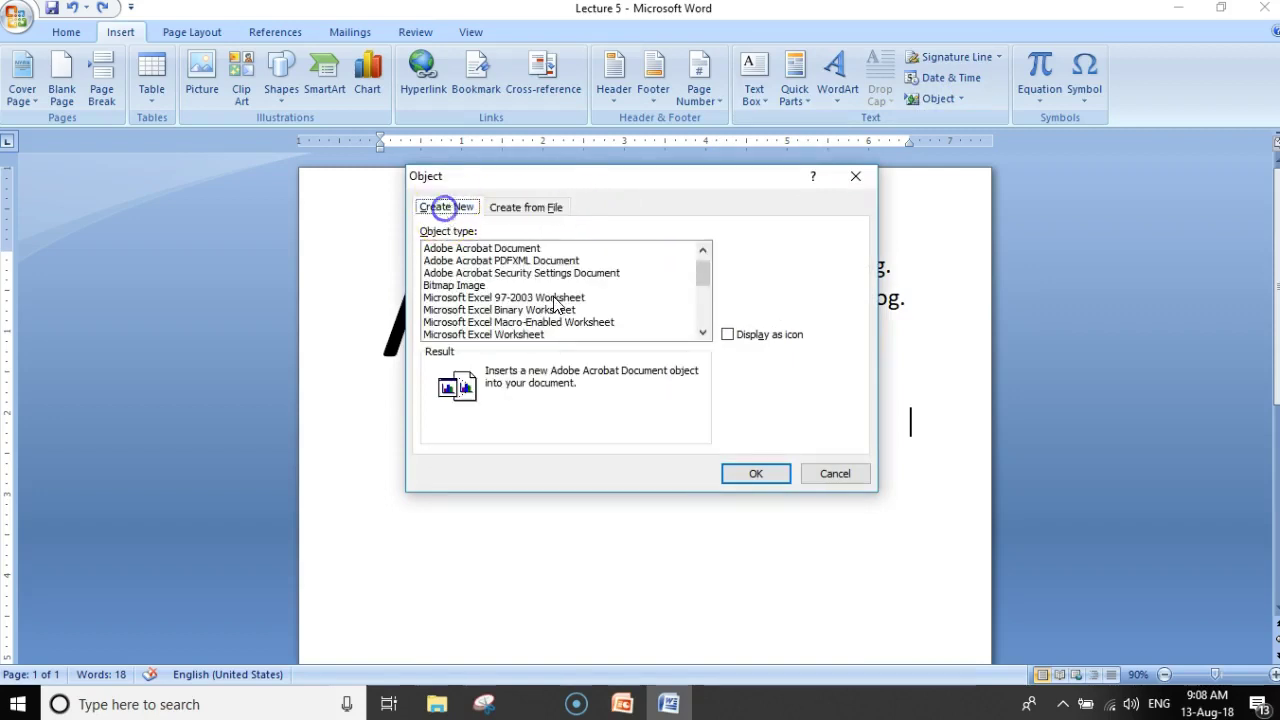
pyautogui.click(811, 472)
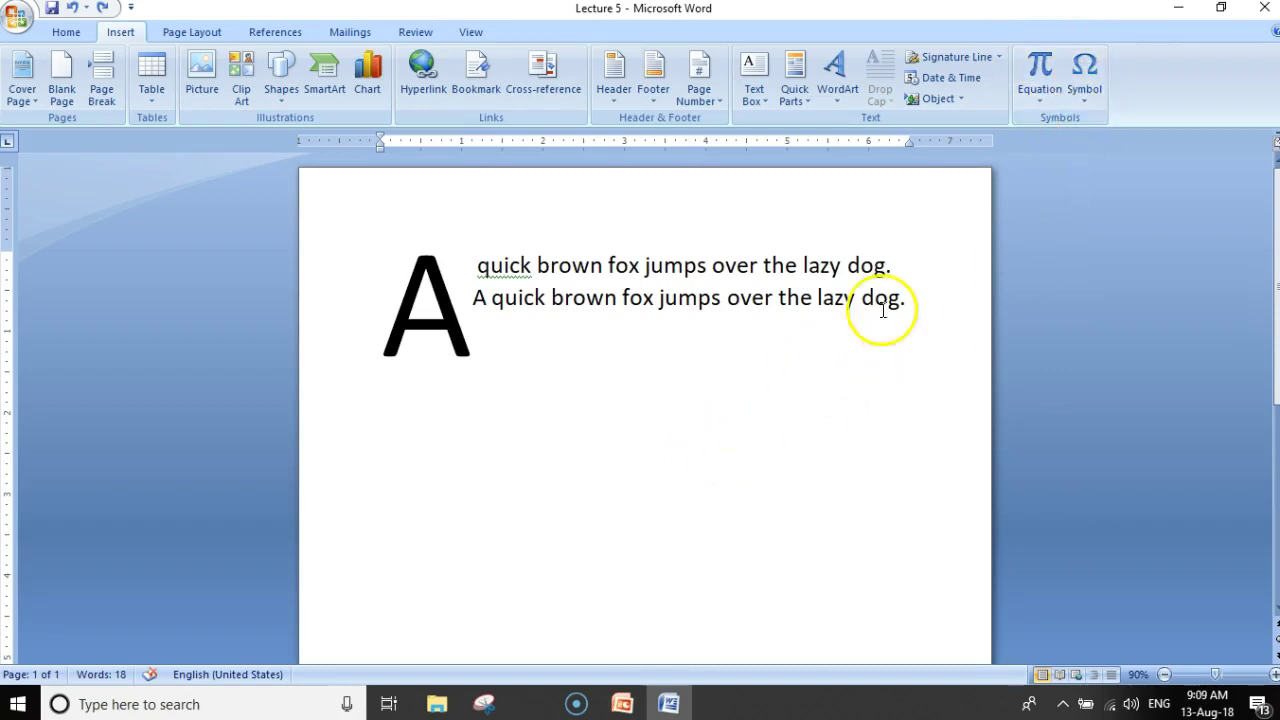
# Insert the built-in Expansion of a Sum equation on the empty line below the text.
pyautogui.click(66, 32)
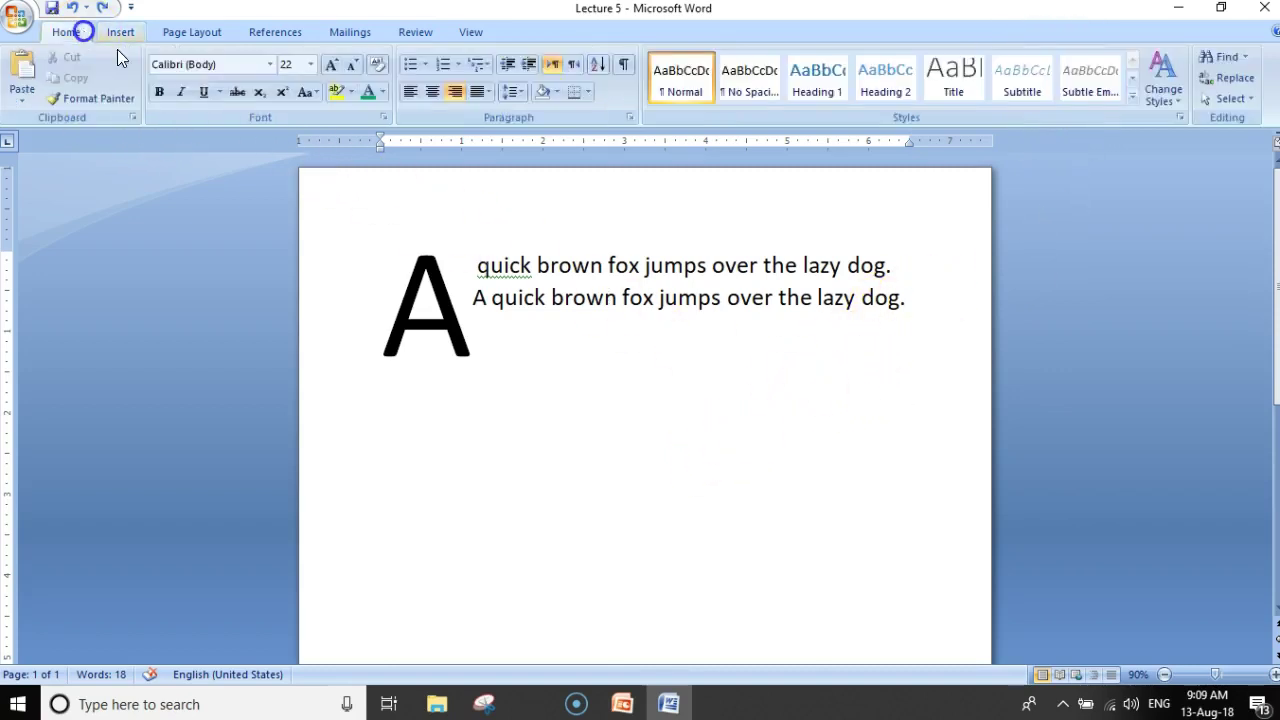
pyautogui.click(410, 91)
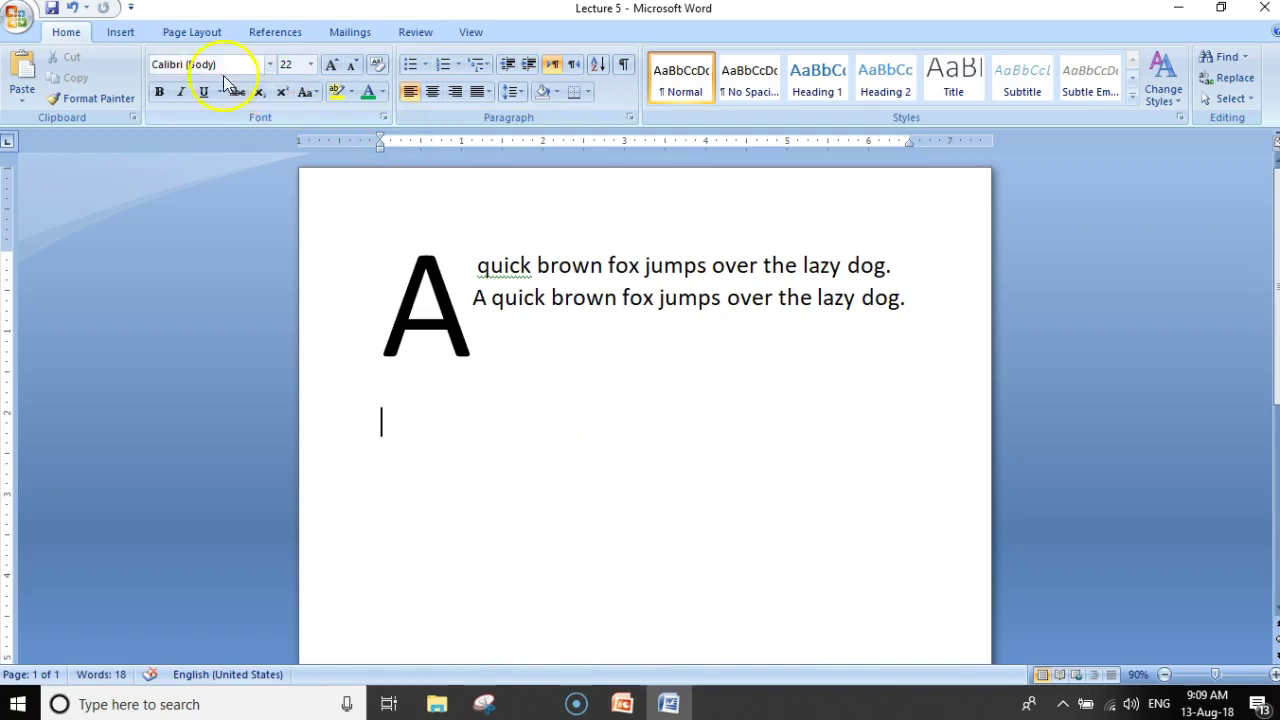
pyautogui.click(121, 33)
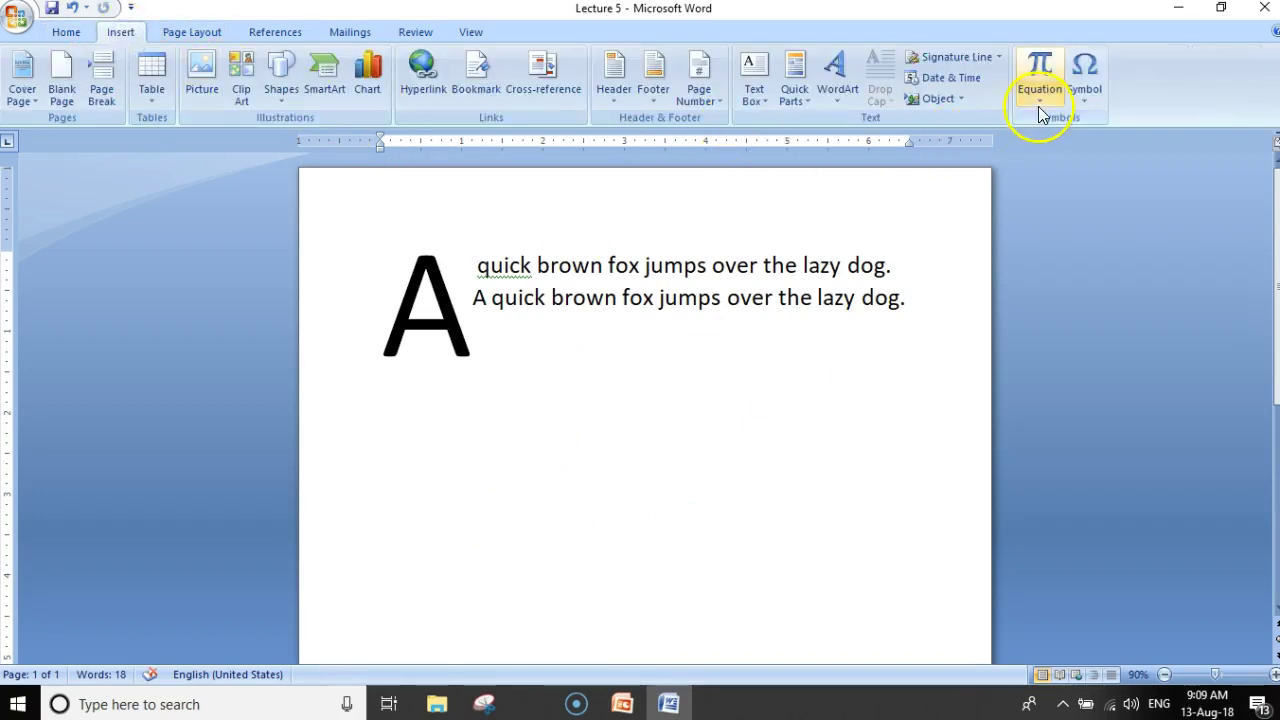
pyautogui.click(1038, 106)
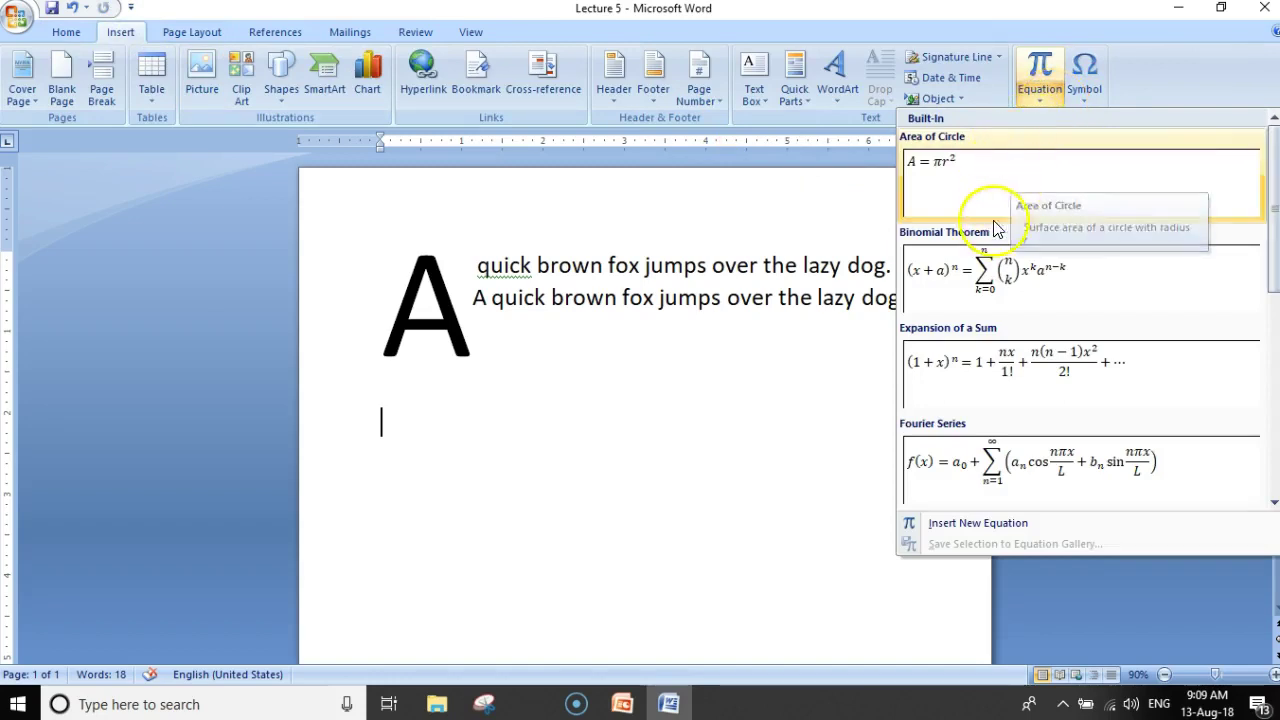
pyautogui.click(1012, 376)
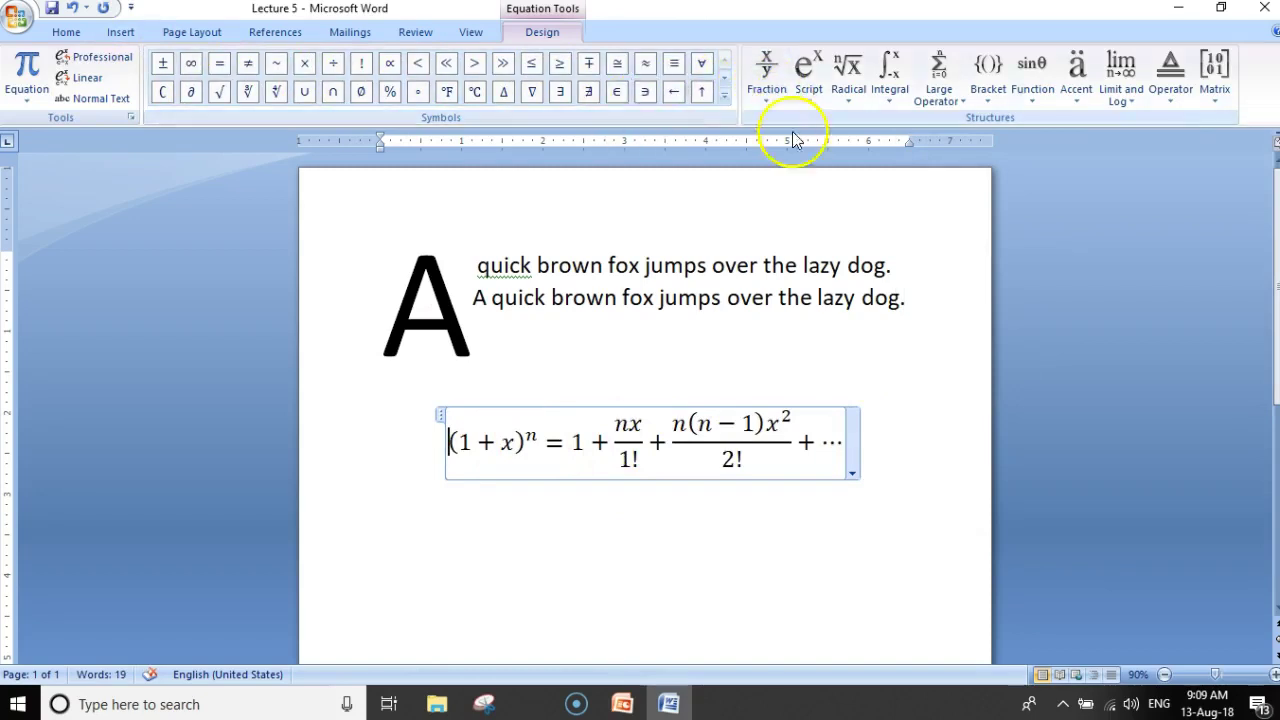
# Change the 1 after the equals sign to 2 and delete the trailing ellipsis.
pyautogui.doubleClick(577, 455)
pyautogui.write('2')
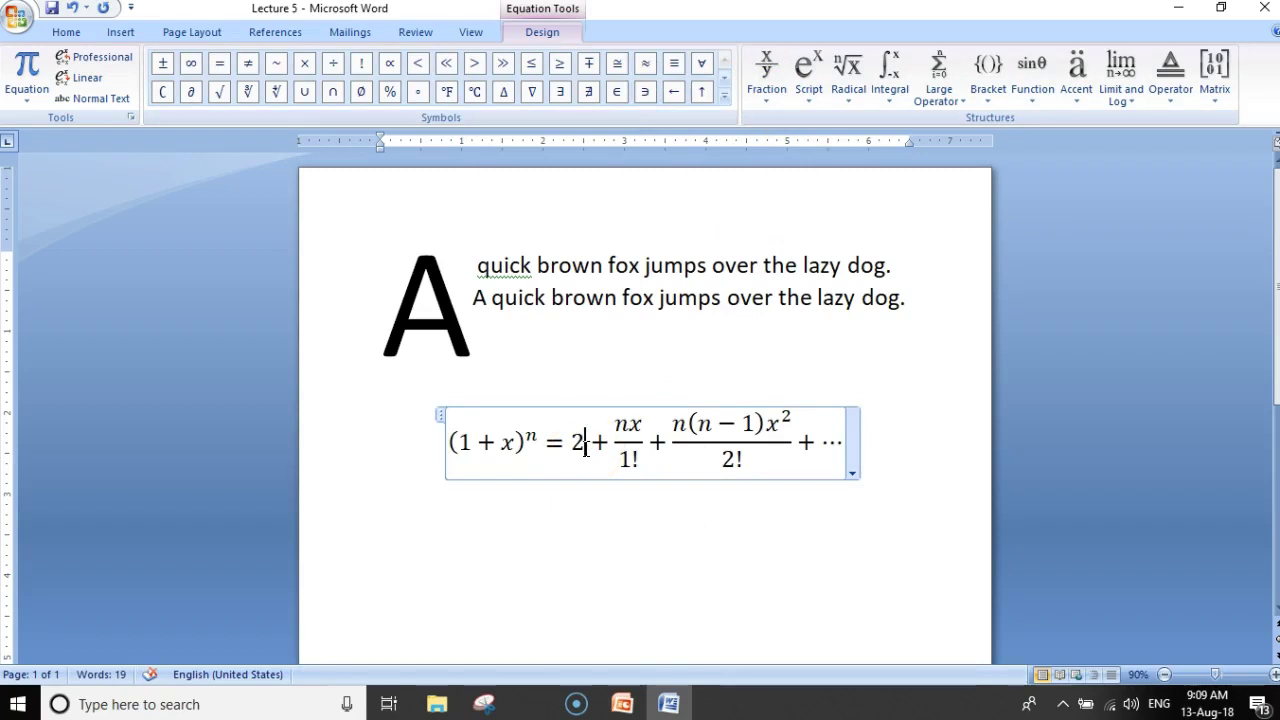
pyautogui.click(771, 421)
pyautogui.doubleClick(771, 421)
pyautogui.click(775, 425)
pyautogui.click(898, 519)
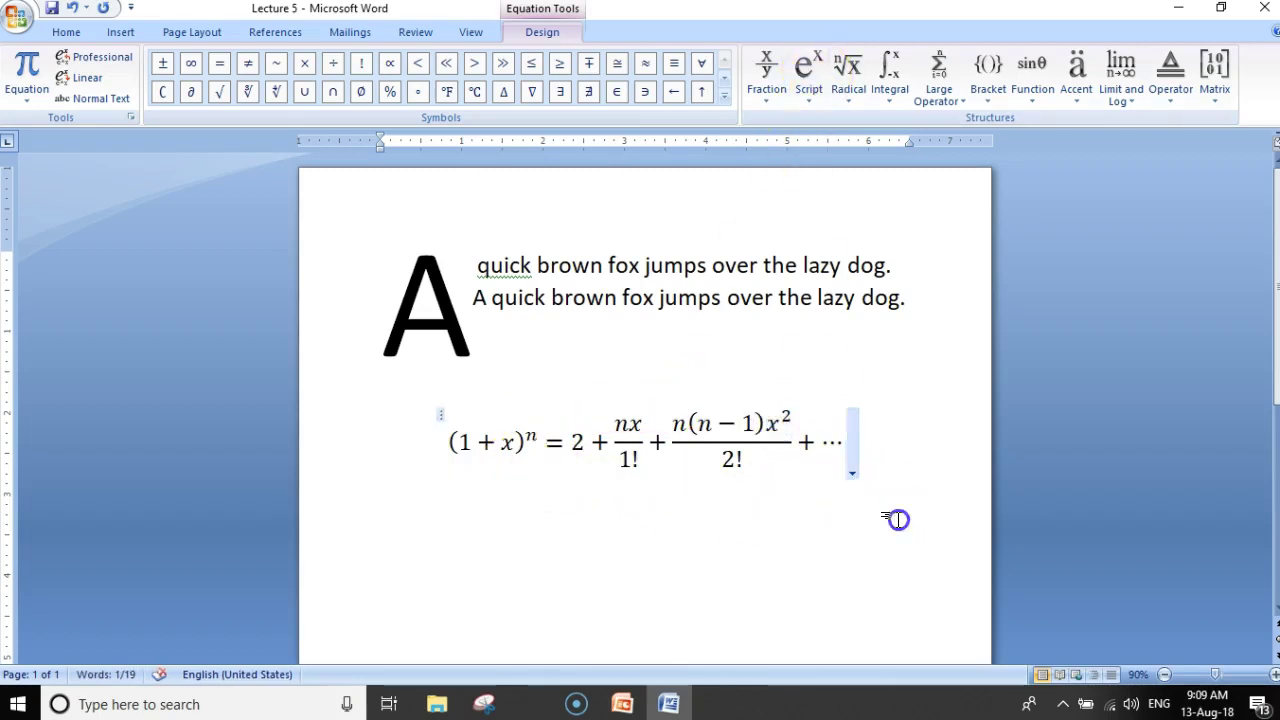
pyautogui.click(786, 446)
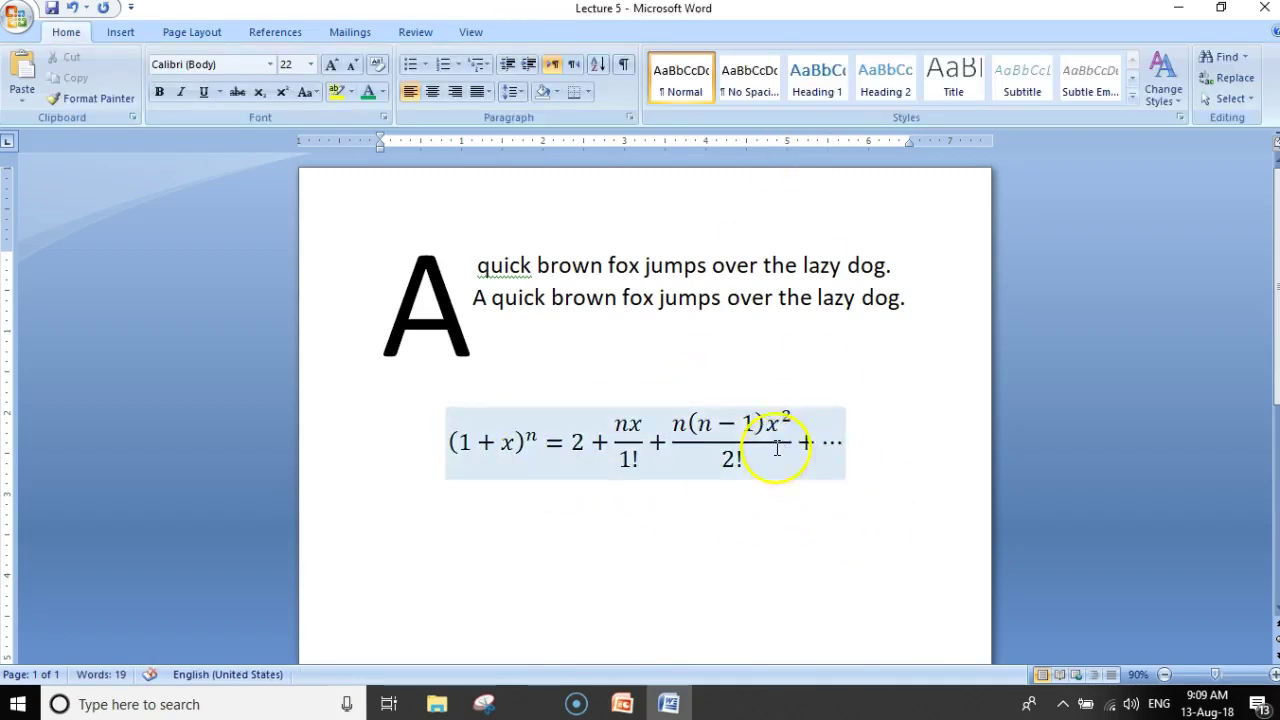
pyautogui.doubleClick(827, 442)
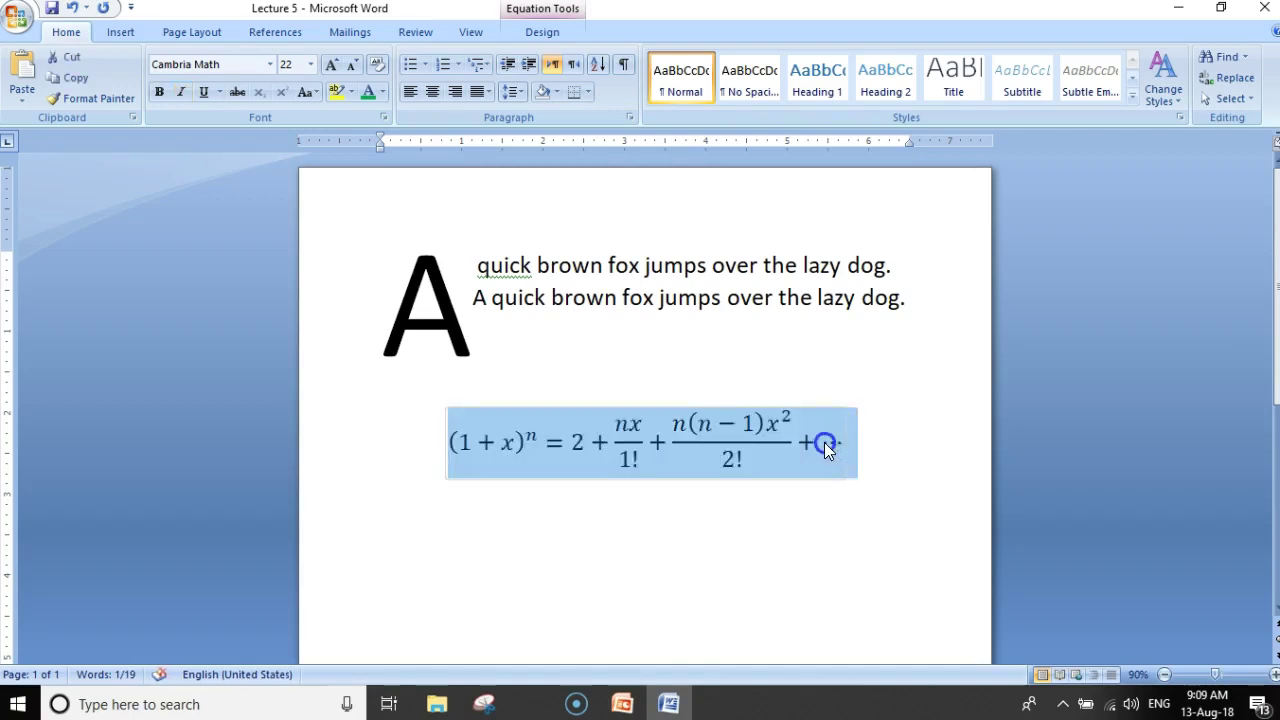
pyautogui.click(824, 442)
pyautogui.press('BackSpace')
pyautogui.press('BackSpace')
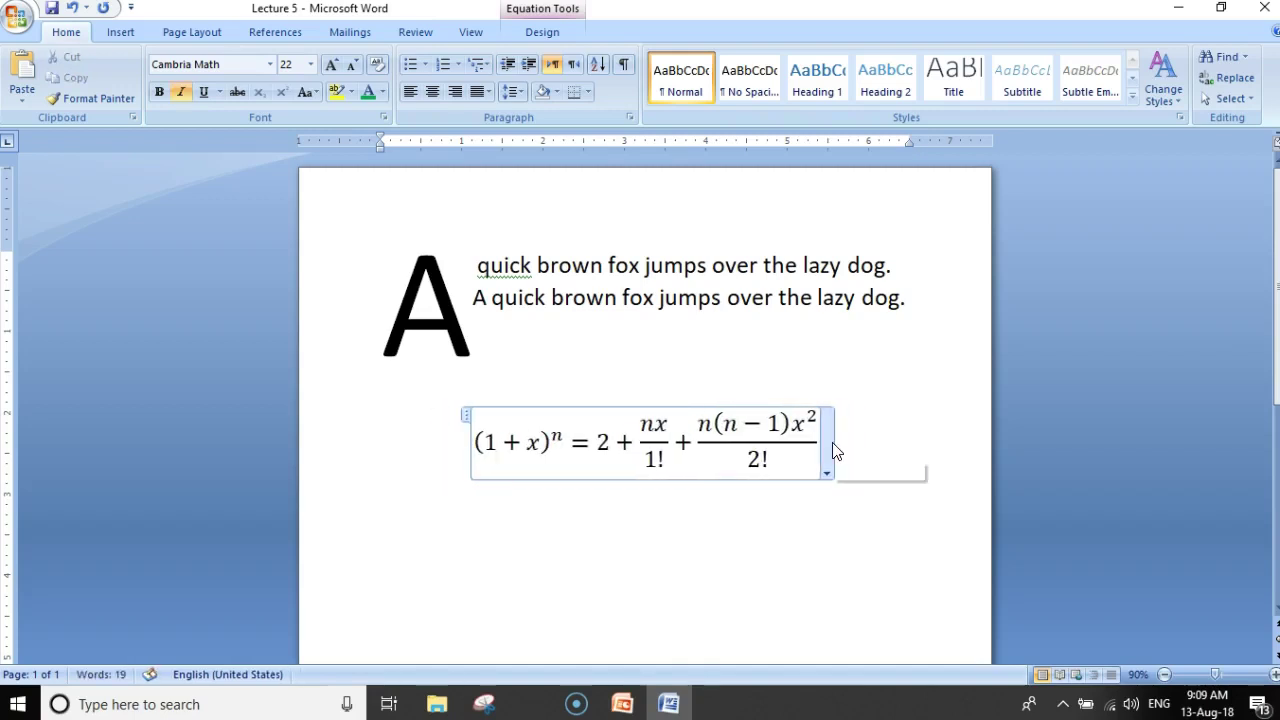
# End the equation with + and wrap the whole equation in a Square Root radical.
pyautogui.write('+')
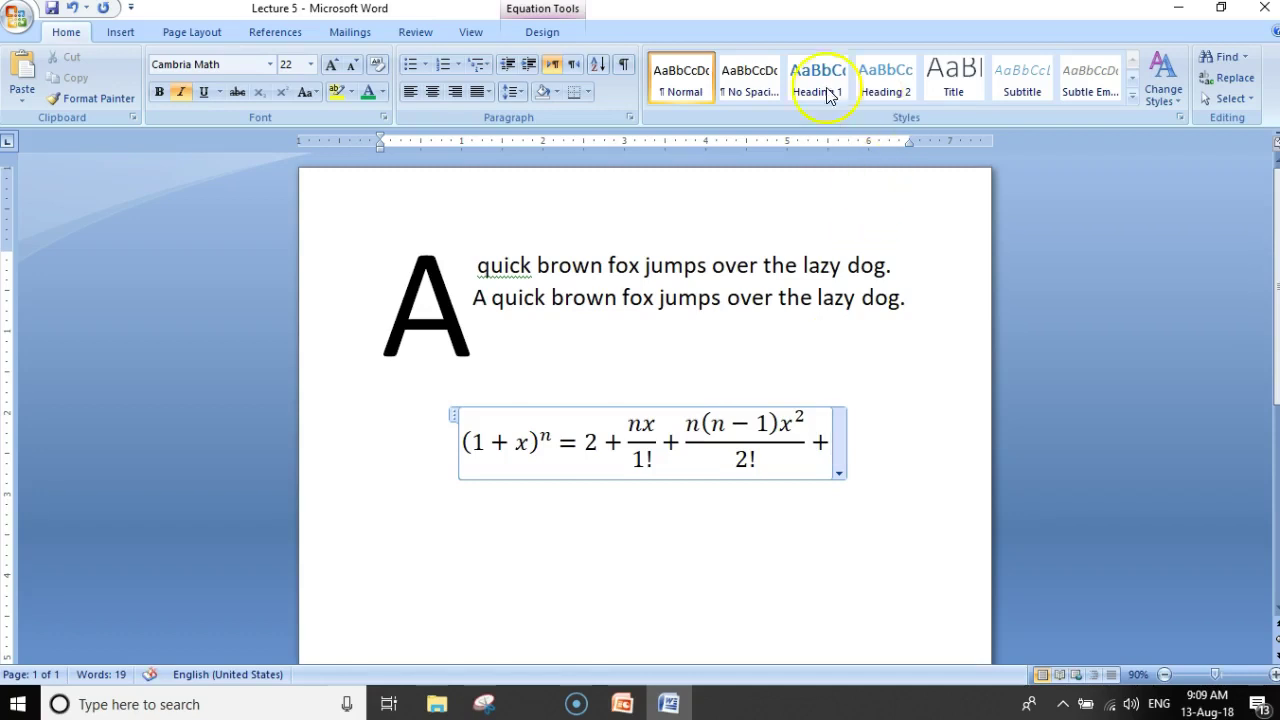
pyautogui.click(455, 414)
pyautogui.click(653, 451)
pyautogui.click(840, 470)
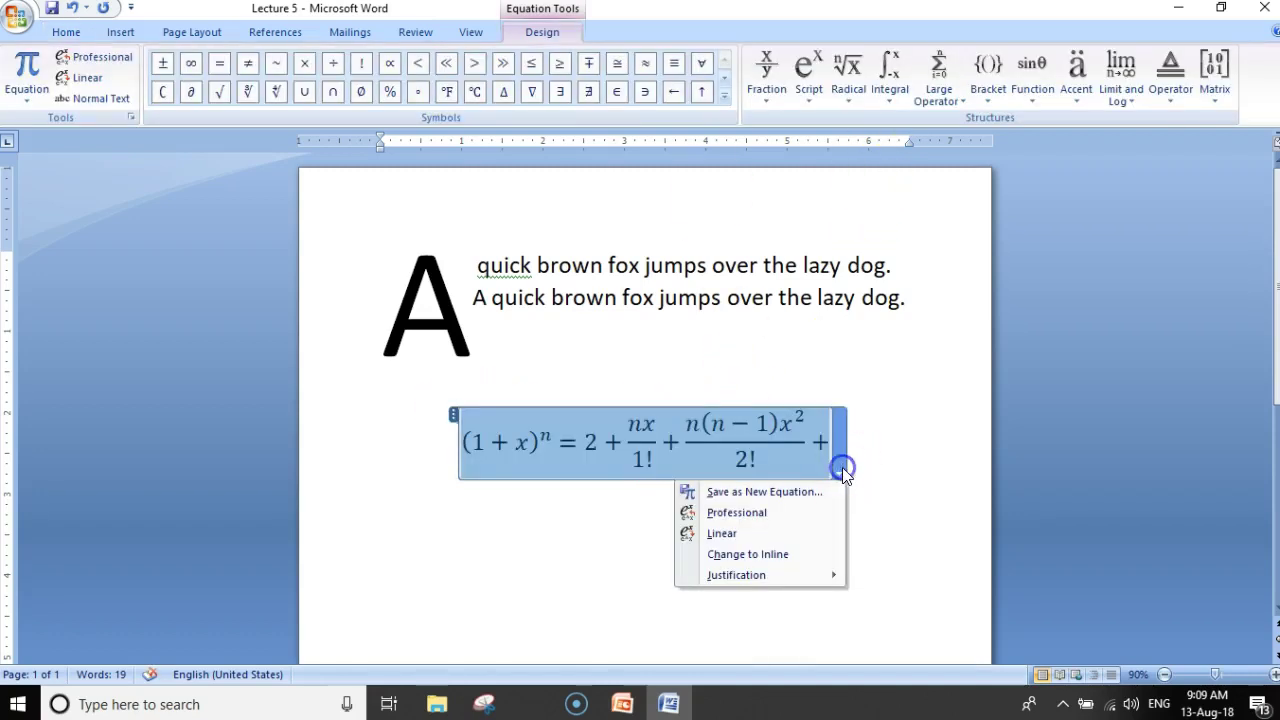
pyautogui.click(810, 100)
pyautogui.click(848, 88)
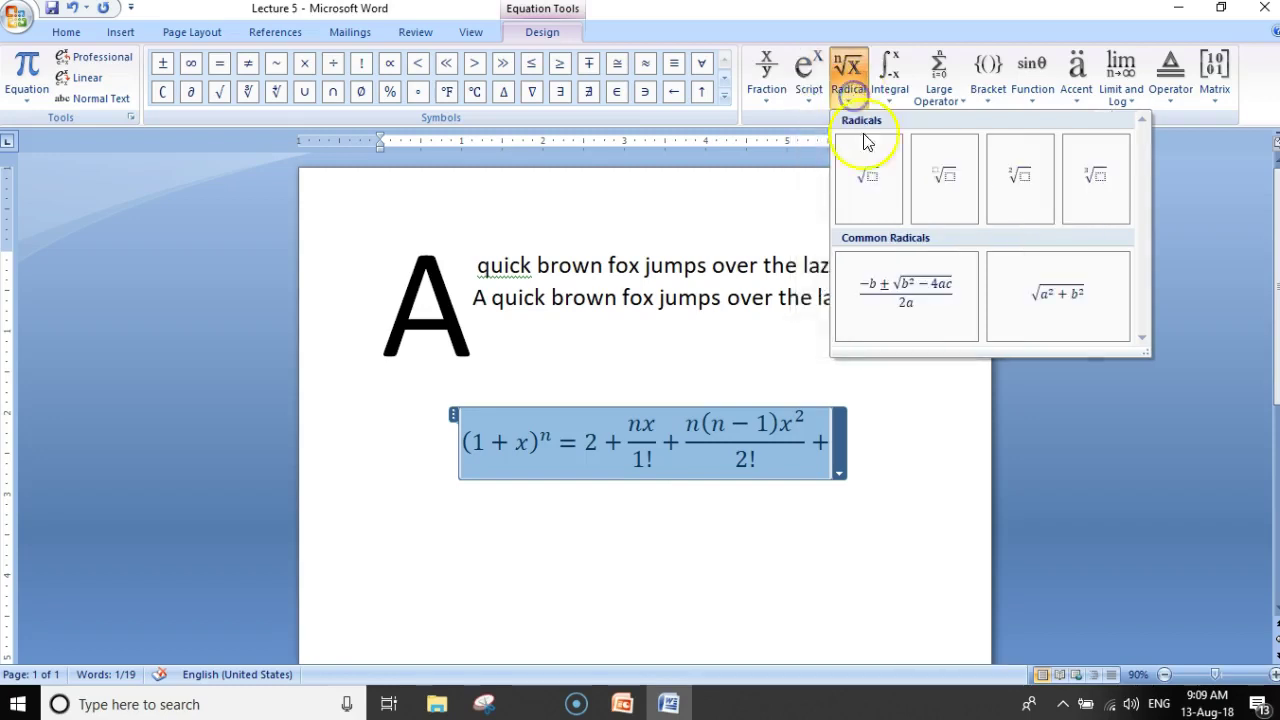
pyautogui.click(866, 145)
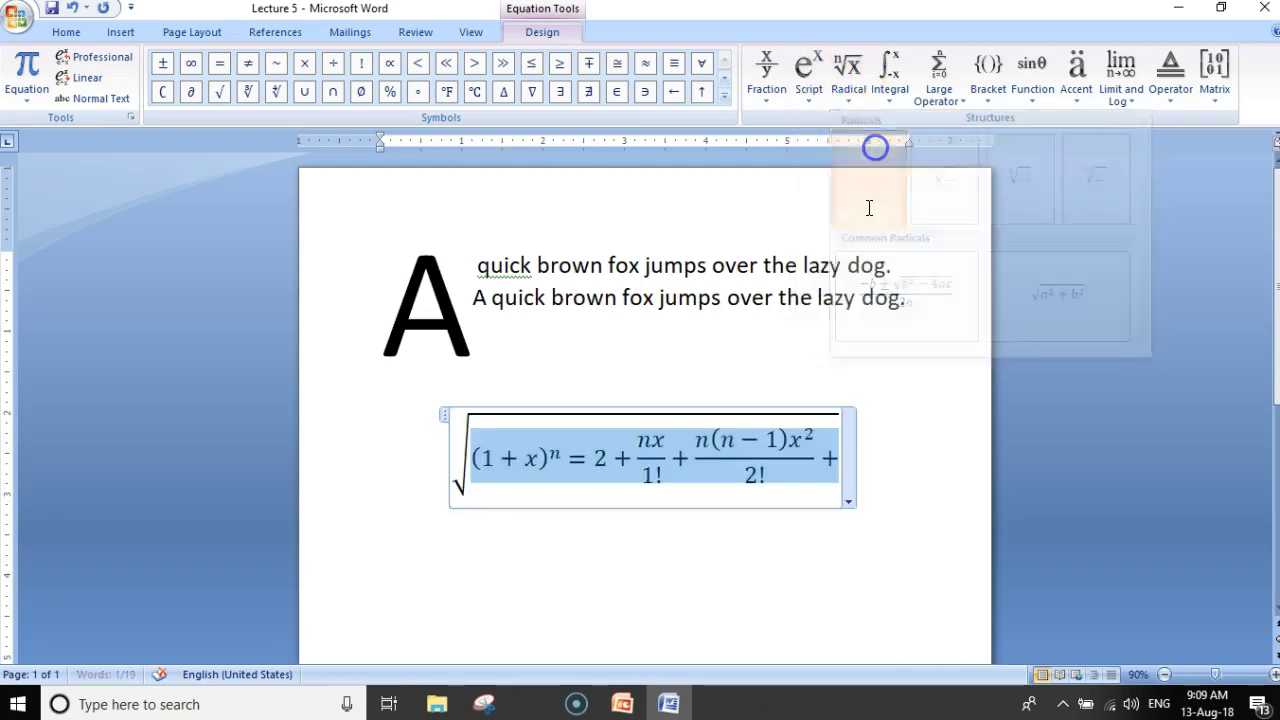
# Deselect the equation and start a new empty line after it.
pyautogui.click(787, 475)
pyautogui.click(530, 498)
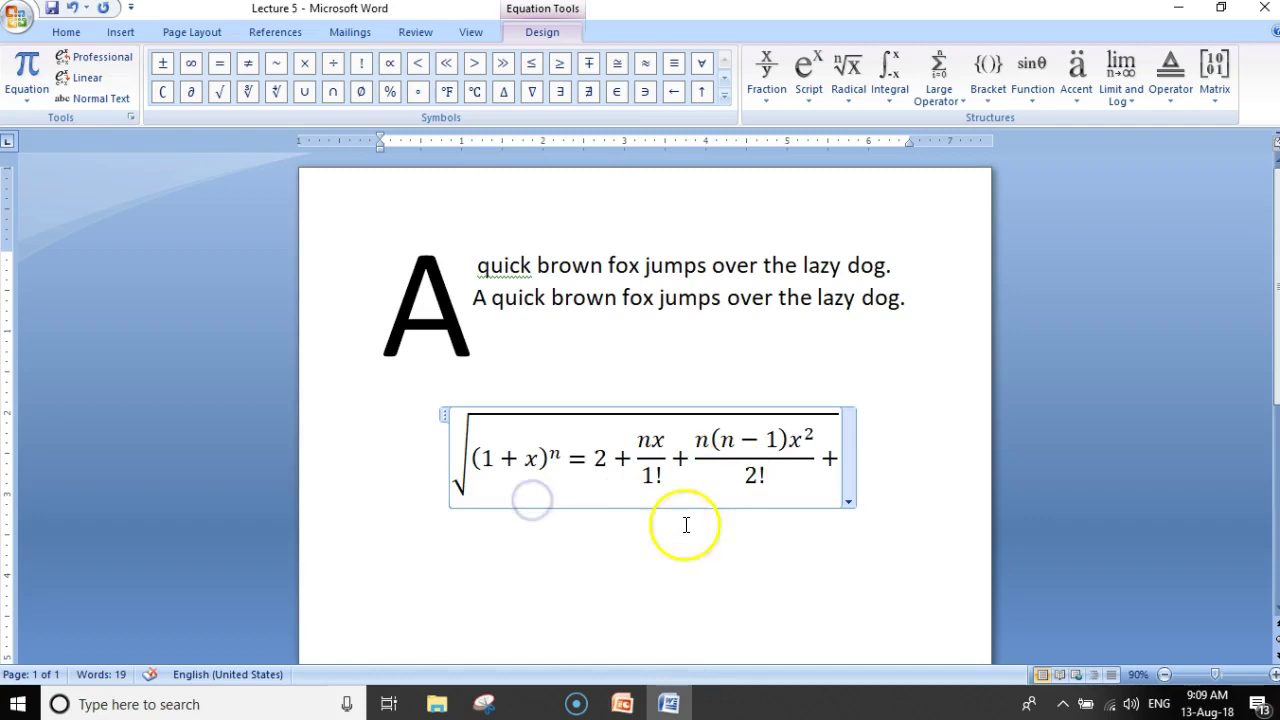
pyautogui.click(877, 497)
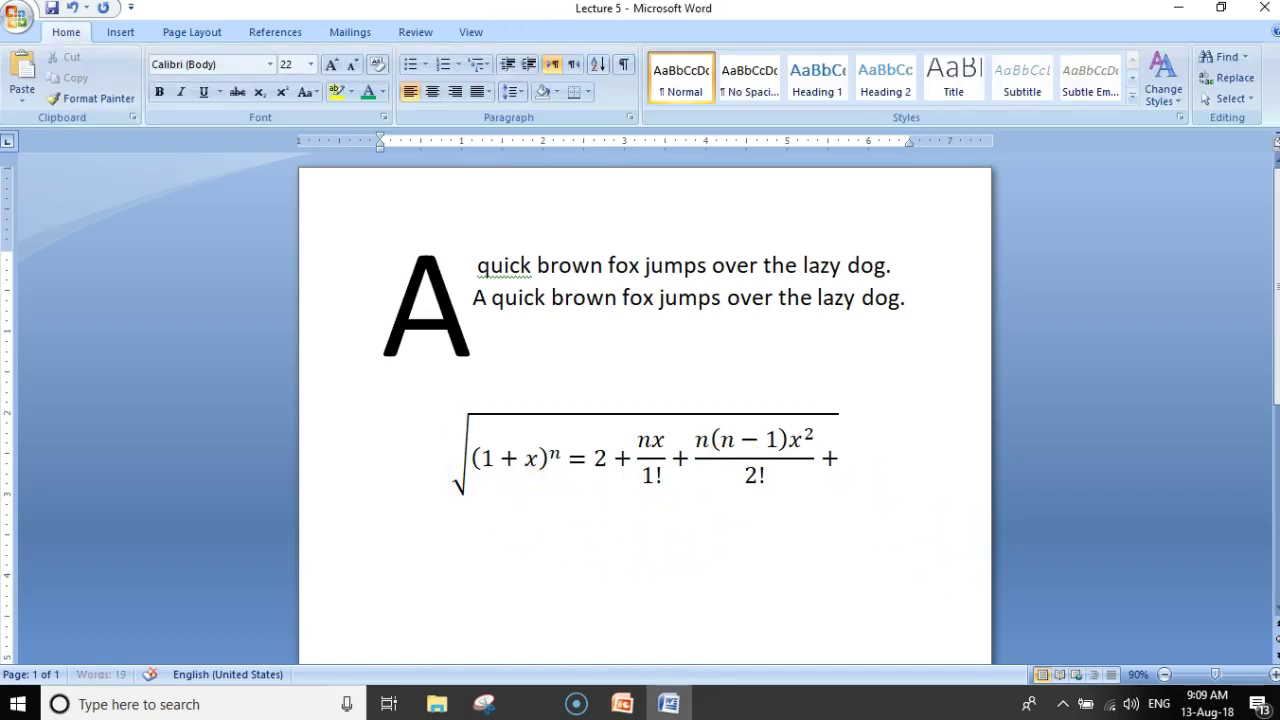
pyautogui.press('Return')
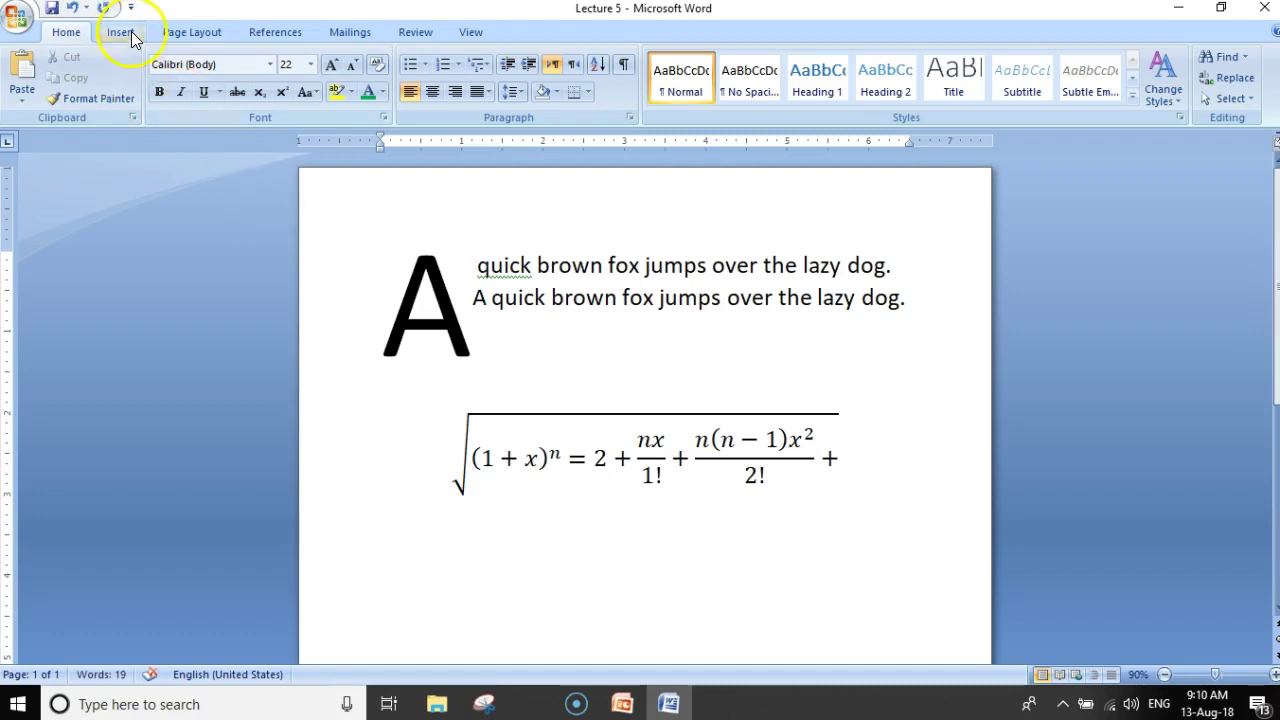
# Insert the black circled 20 from the More Symbols chooser's enclosed alphanumerics.
pyautogui.click(133, 38)
pyautogui.scroll(-2, 930, 340)
pyautogui.scroll(1, 936, 355)
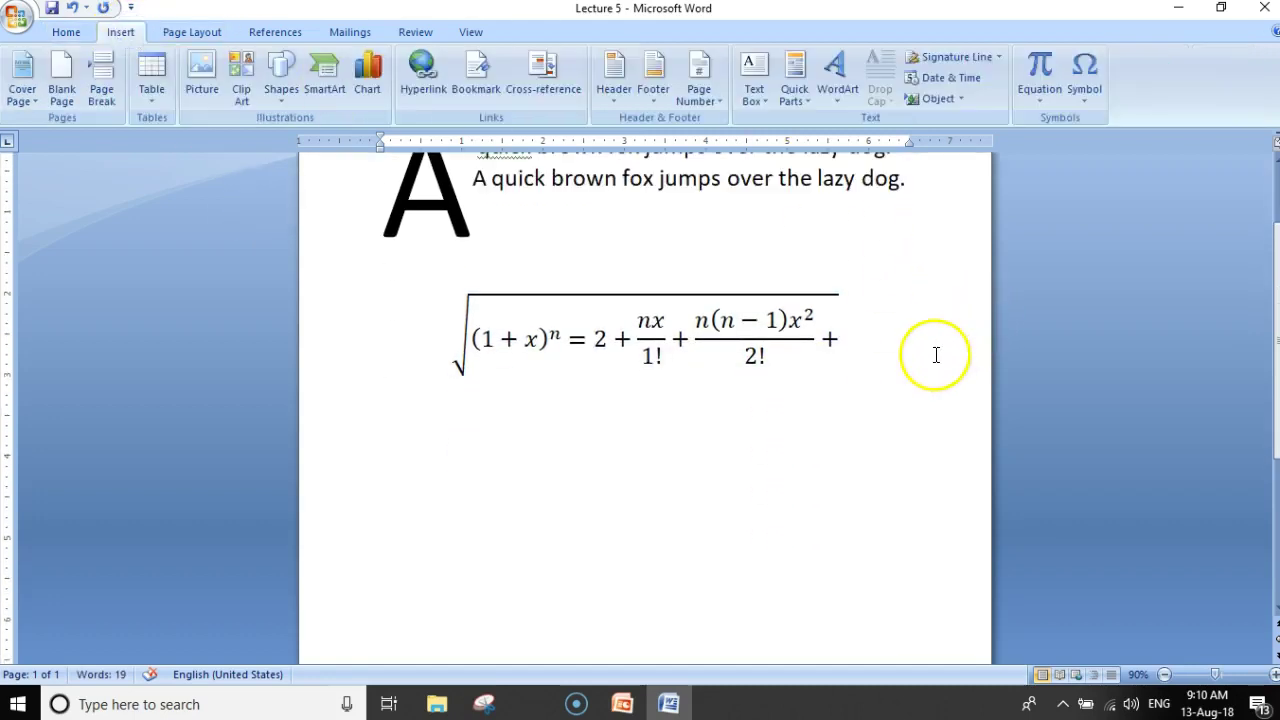
pyautogui.click(1083, 104)
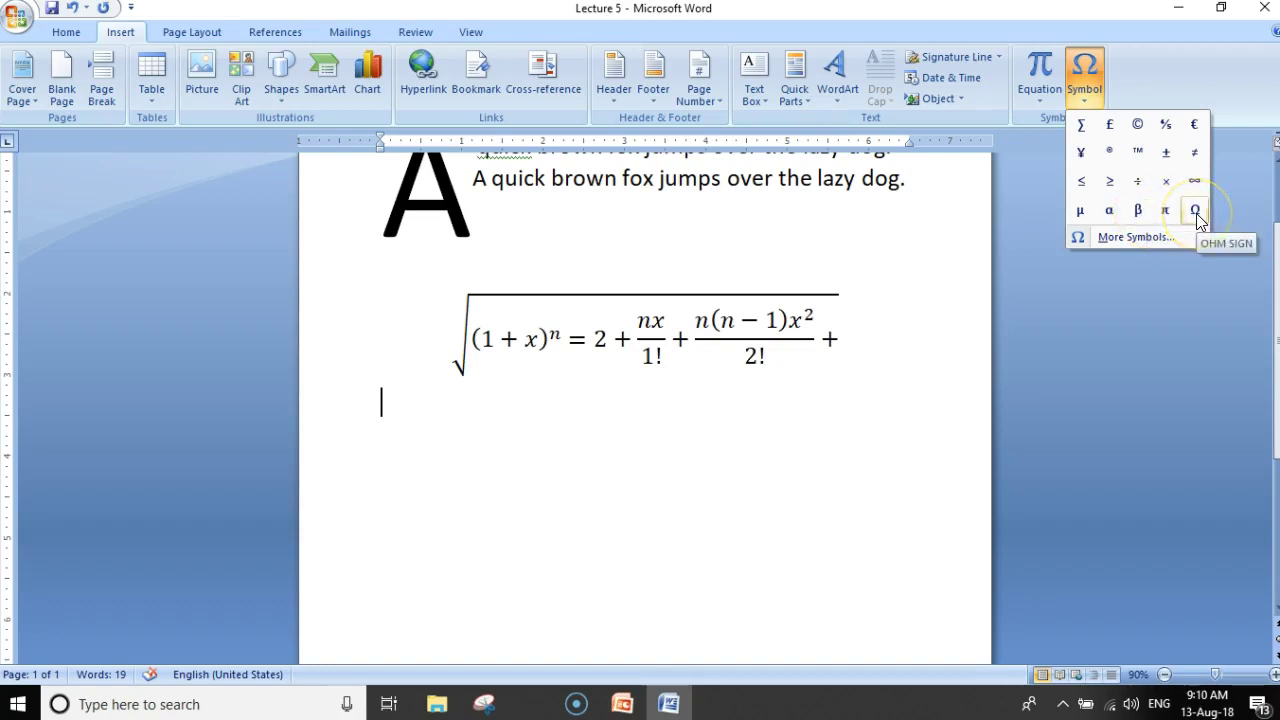
pyautogui.click(1173, 236)
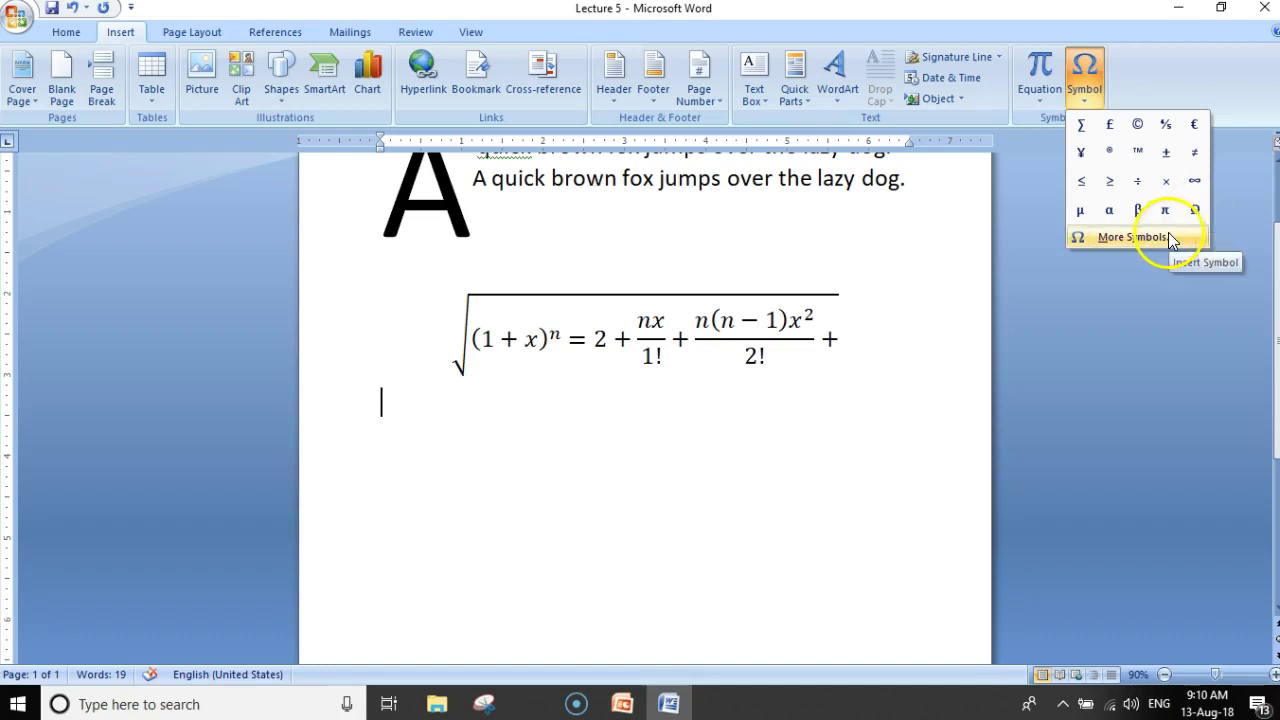
pyautogui.click(619, 306)
pyautogui.click(677, 306)
pyautogui.click(762, 337)
pyautogui.click(705, 337)
pyautogui.click(766, 491)
pyautogui.click(848, 490)
# Enlarge the circled 20 symbol to 72 pt with Grow Font.
pyautogui.moveTo(451, 406); pyautogui.dragTo(393, 400)
pyautogui.click(87, 33)
pyautogui.click(331, 64)
pyautogui.click(331, 64)
pyautogui.click(331, 64)
pyautogui.click(331, 64)
pyautogui.click(331, 64)
pyautogui.click(331, 64)
pyautogui.click(524, 455)
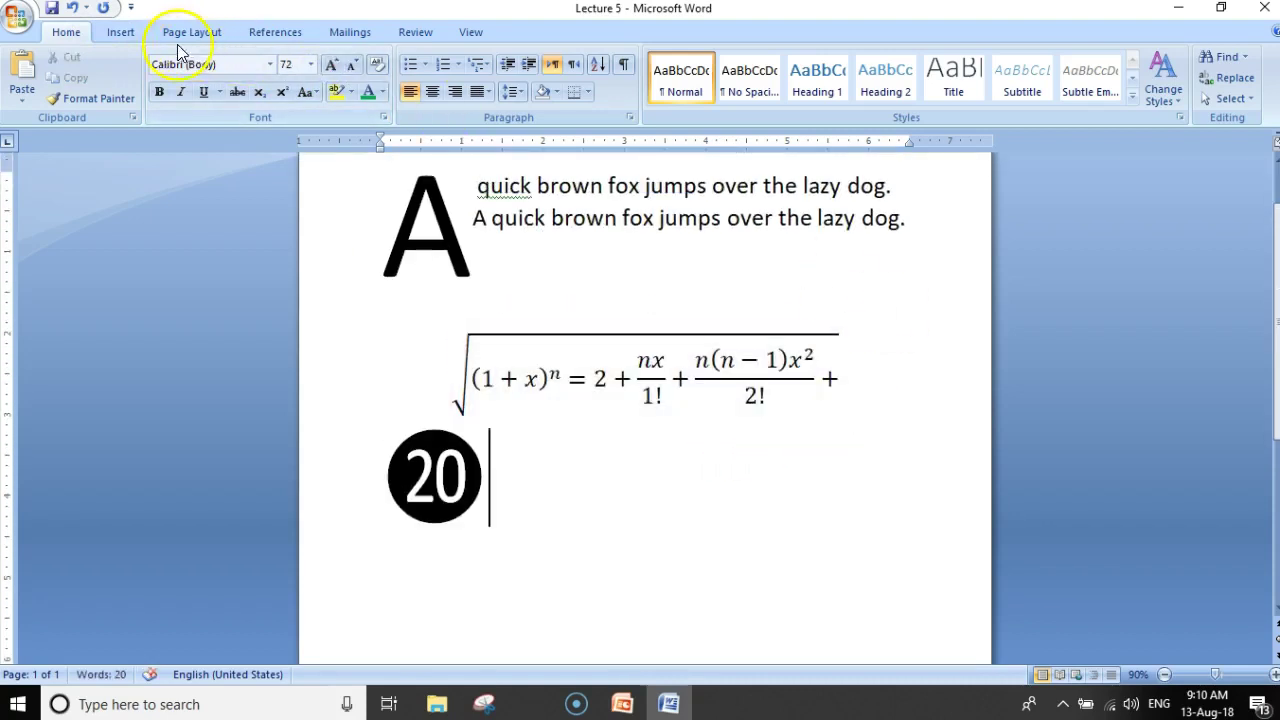
pyautogui.click(122, 32)
pyautogui.click(635, 393)
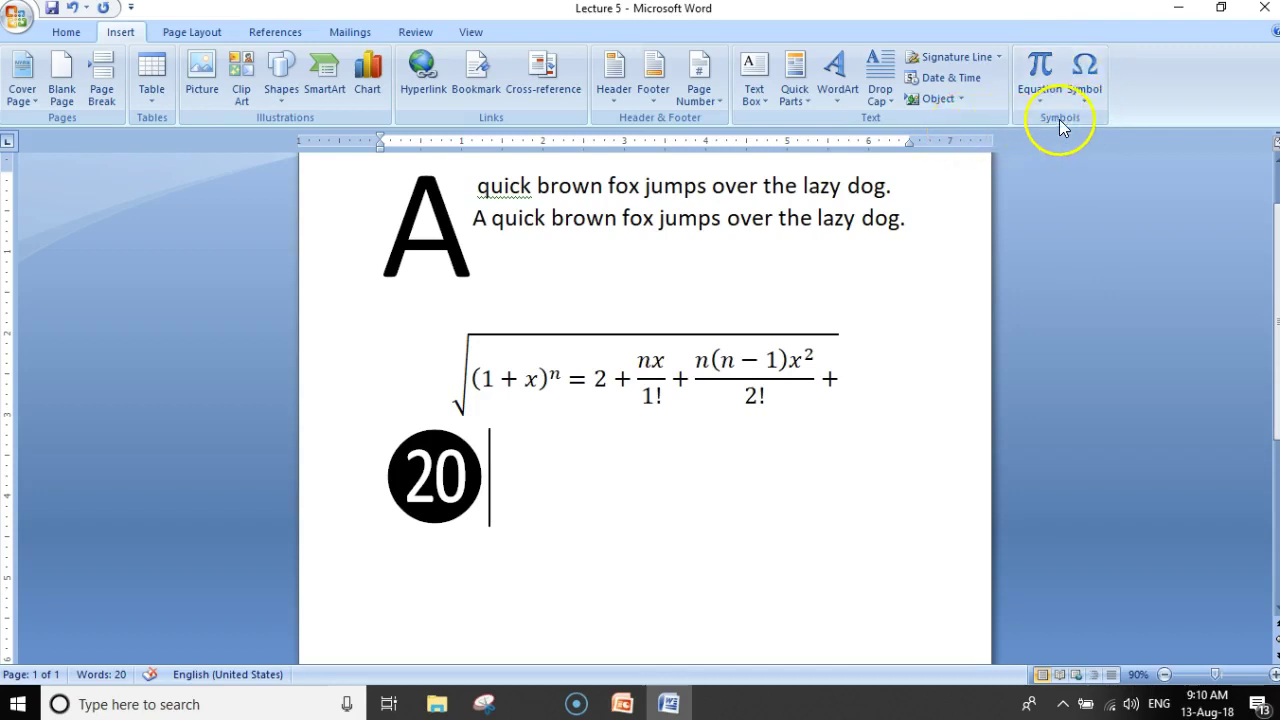
# Glance at the Page Layout settings, then switch to the References tools.
pyautogui.click(224, 37)
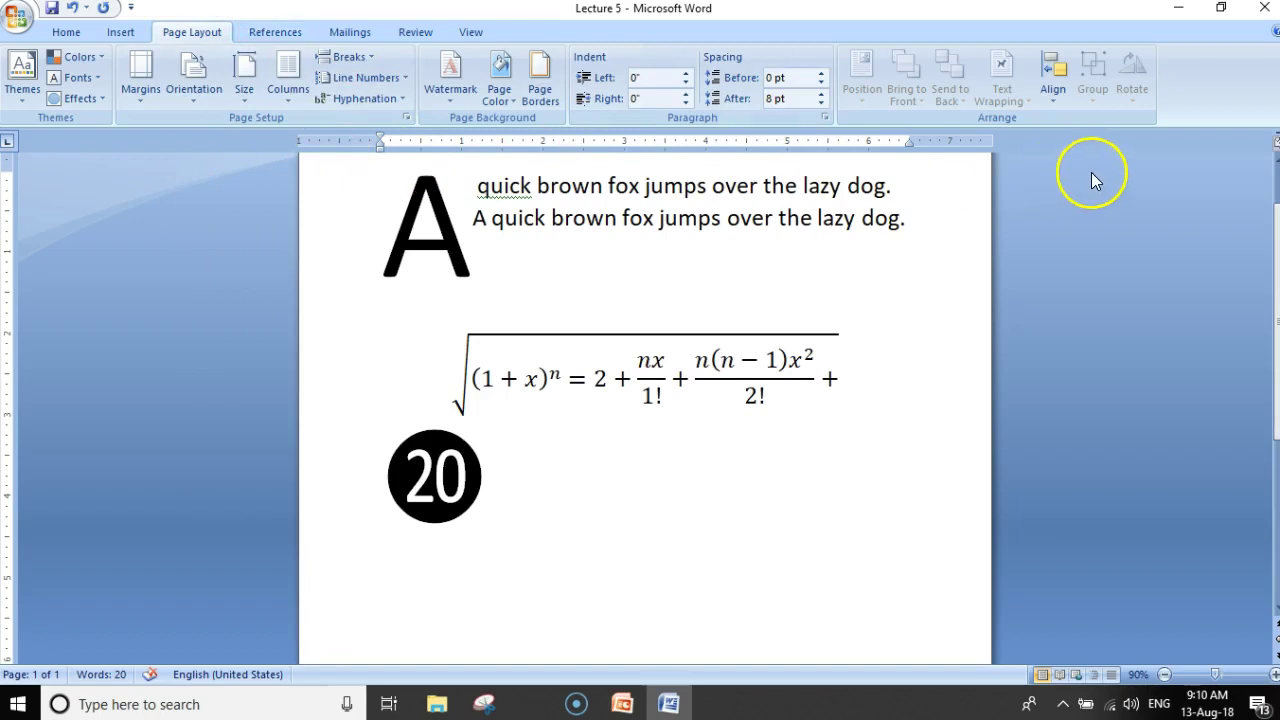
pyautogui.click(292, 38)
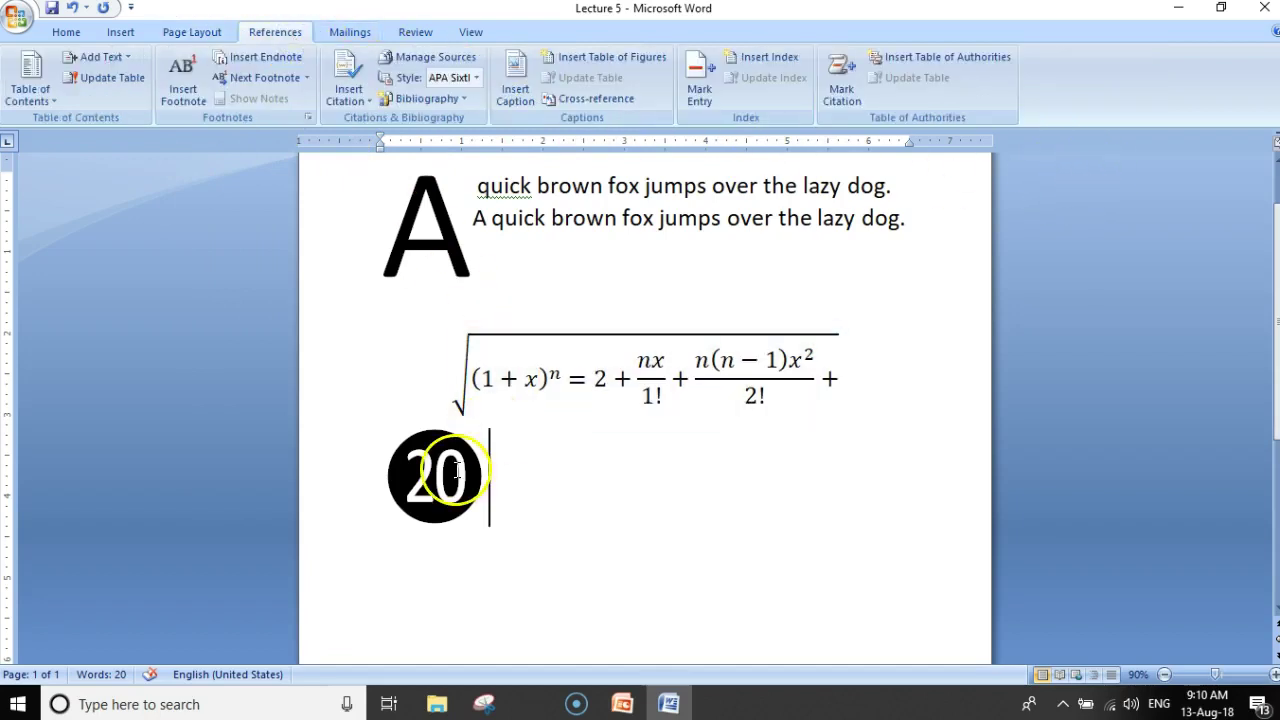